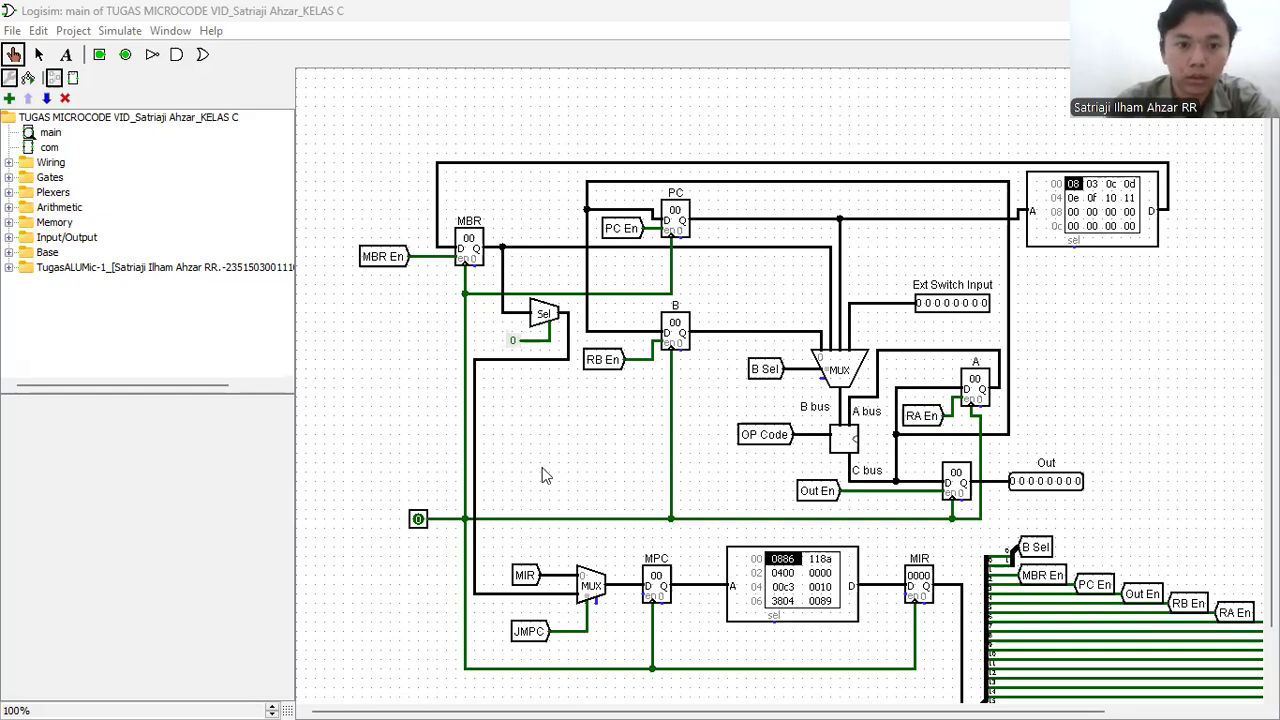
- Switch to the Excel microcode workbook and examine the program's op codes in order, from (main) and LOAD A to SUB A, B and HALT
{"action": "key", "text": "alt+Tab"}
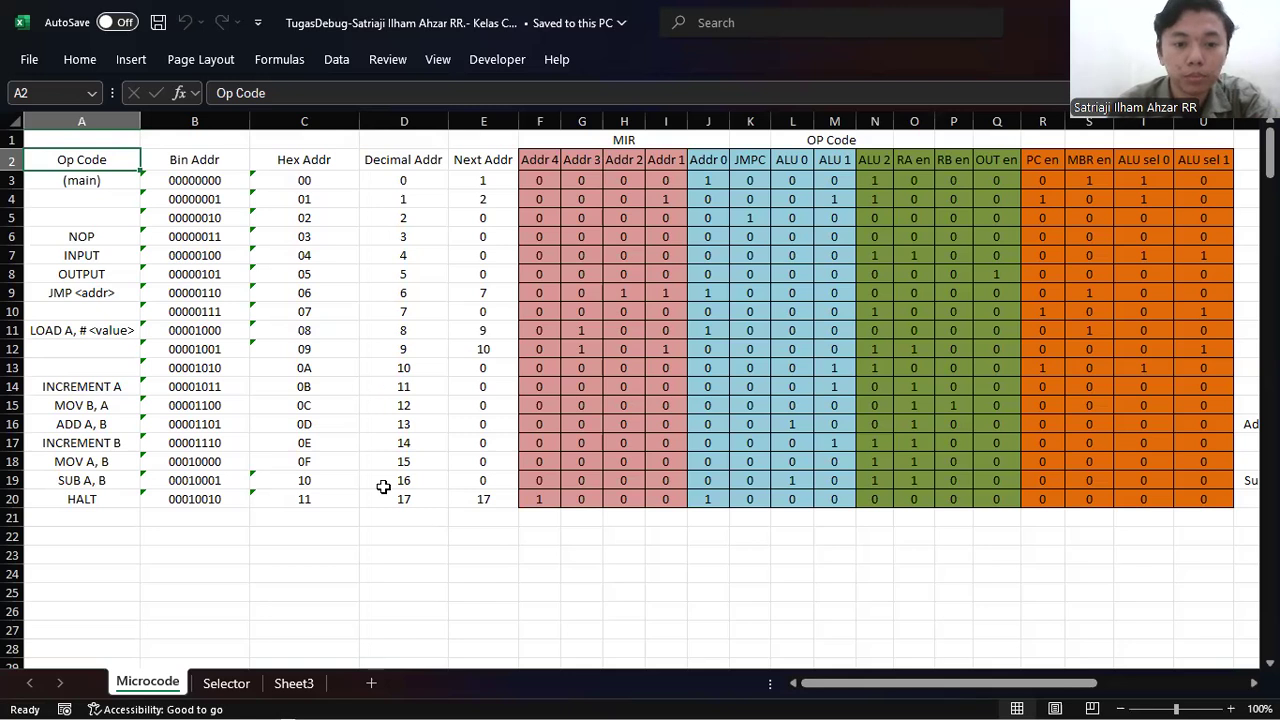
{"action": "mouse_move", "coordinate": [816, 690]}
{"action": "left_mouse_down"}
{"action": "mouse_move", "coordinate": [840, 690]}
{"action": "mouse_move", "coordinate": [816, 690]}
{"action": "left_mouse_up"}
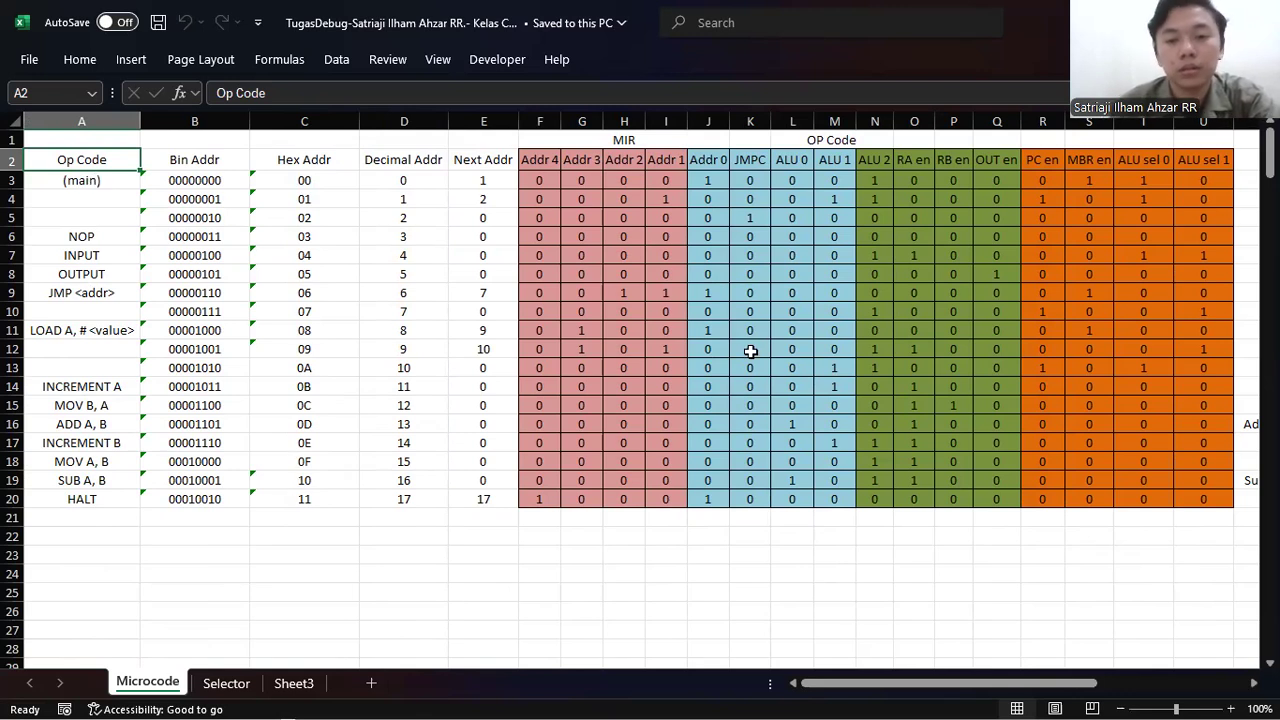
{"action": "mouse_move", "coordinate": [889, 683]}
{"action": "left_mouse_down"}
{"action": "mouse_move", "coordinate": [906, 683]}
{"action": "mouse_move", "coordinate": [880, 683]}
{"action": "left_mouse_up"}
{"action": "left_click", "coordinate": [94, 181]}
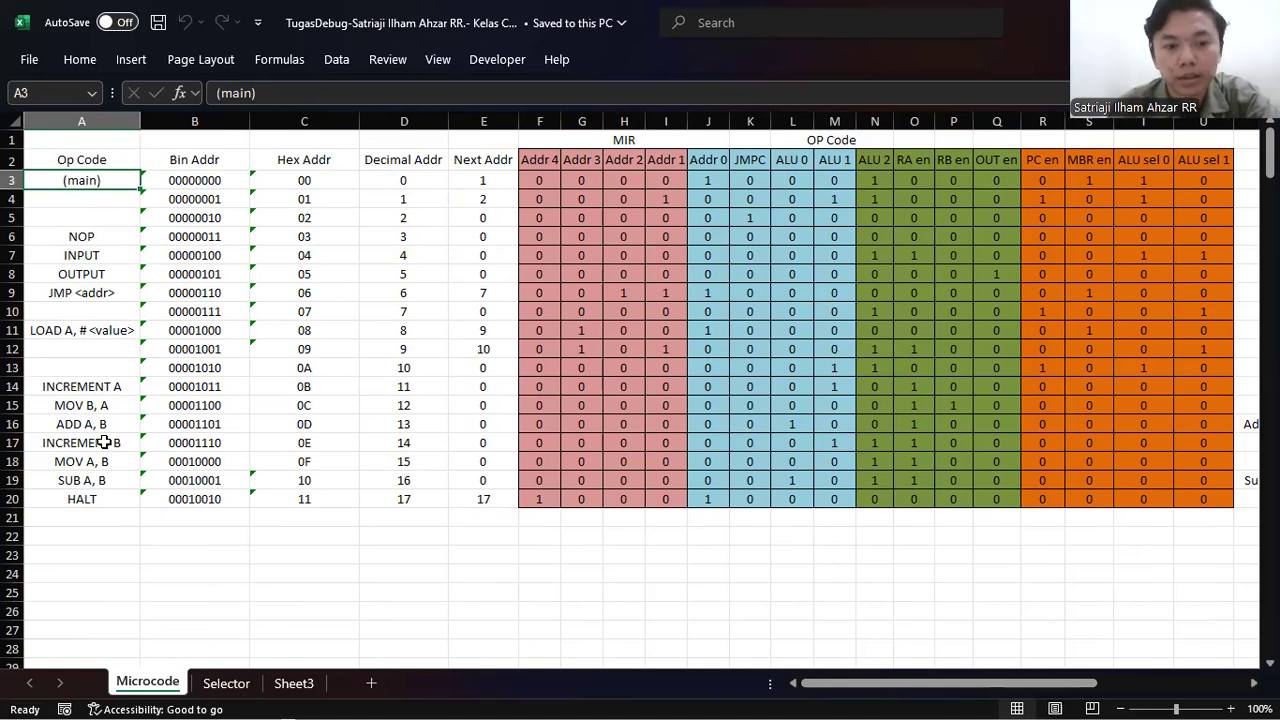
{"action": "left_click", "coordinate": [84, 336]}
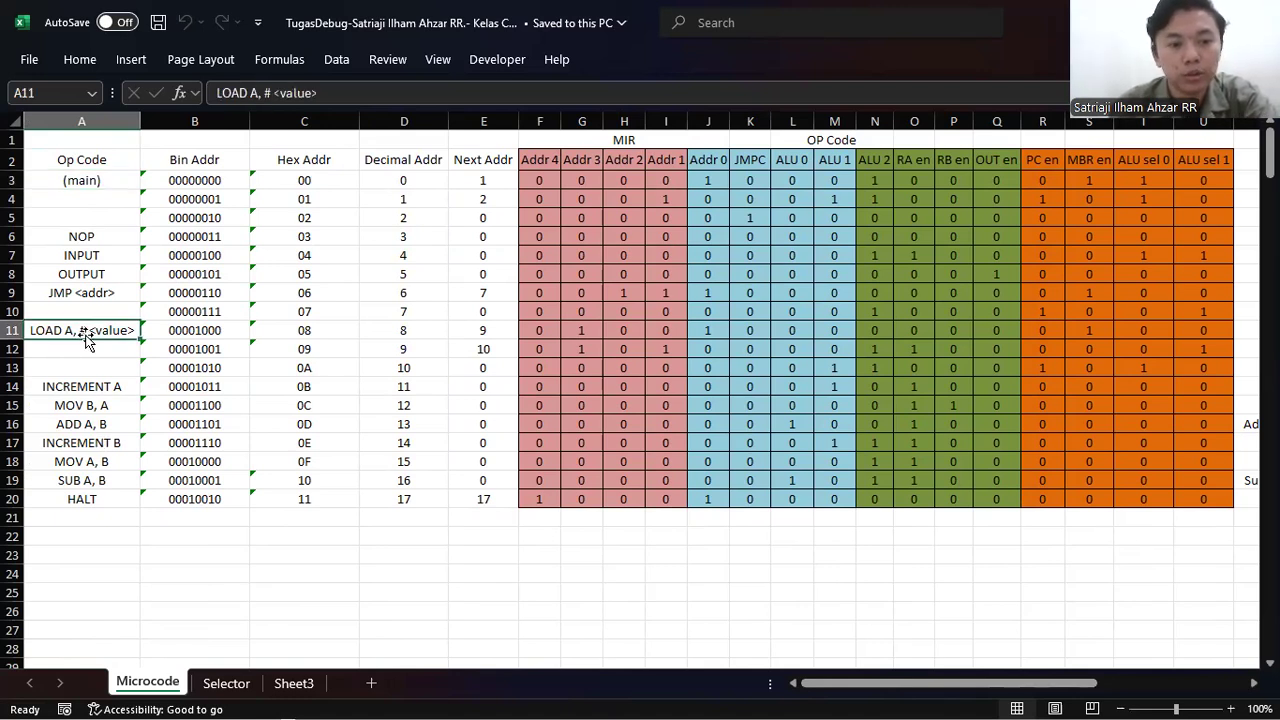
{"action": "left_click", "coordinate": [89, 409]}
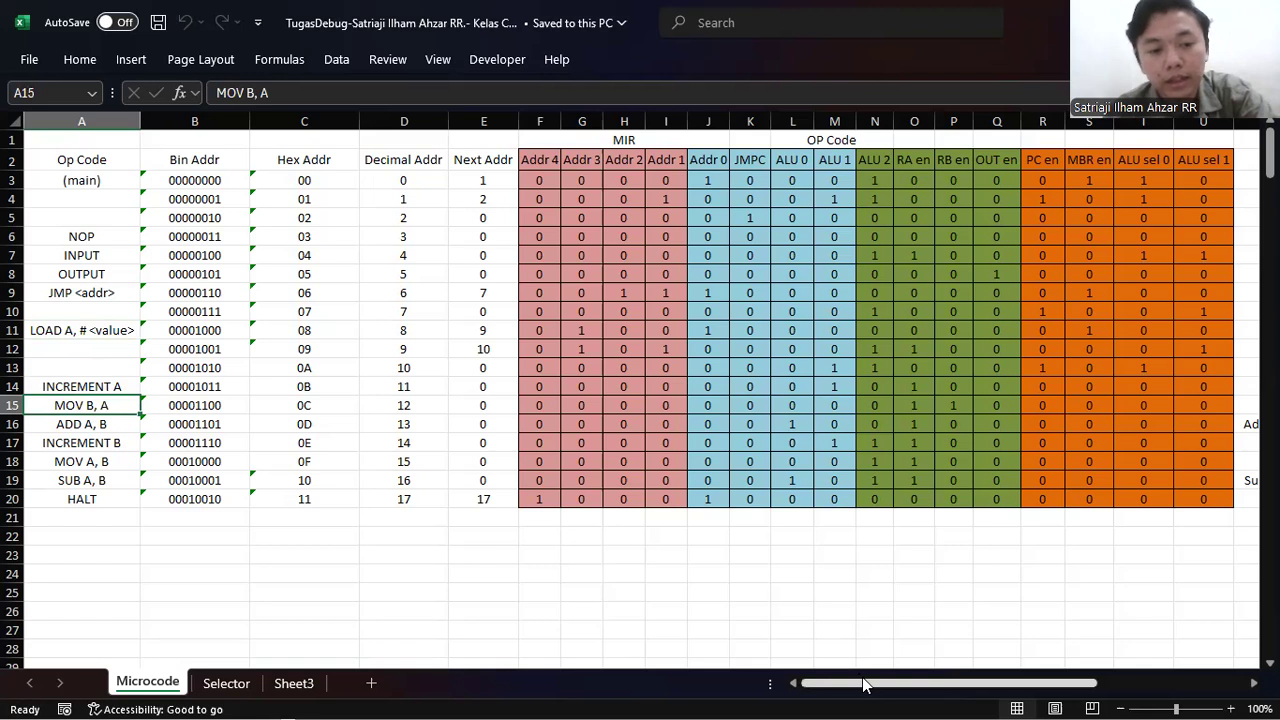
{"action": "left_click", "coordinate": [78, 426]}
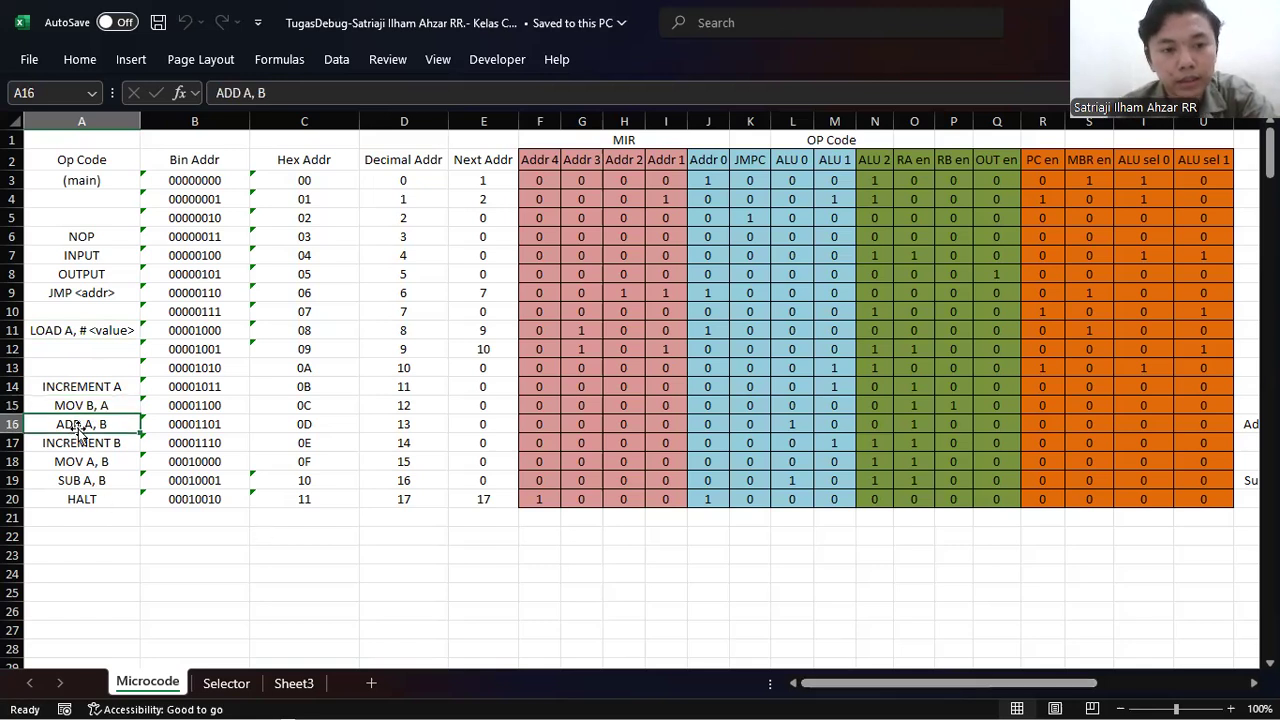
{"action": "left_click", "coordinate": [78, 445]}
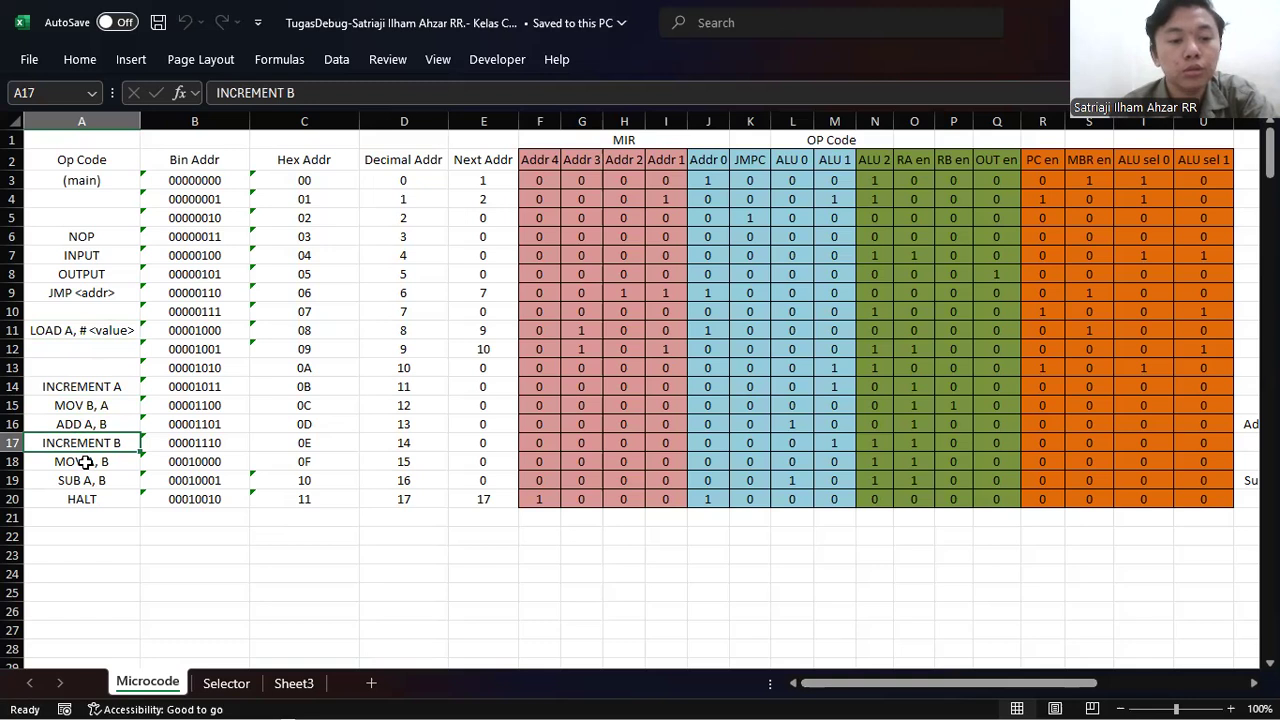
{"action": "left_click", "coordinate": [86, 462]}
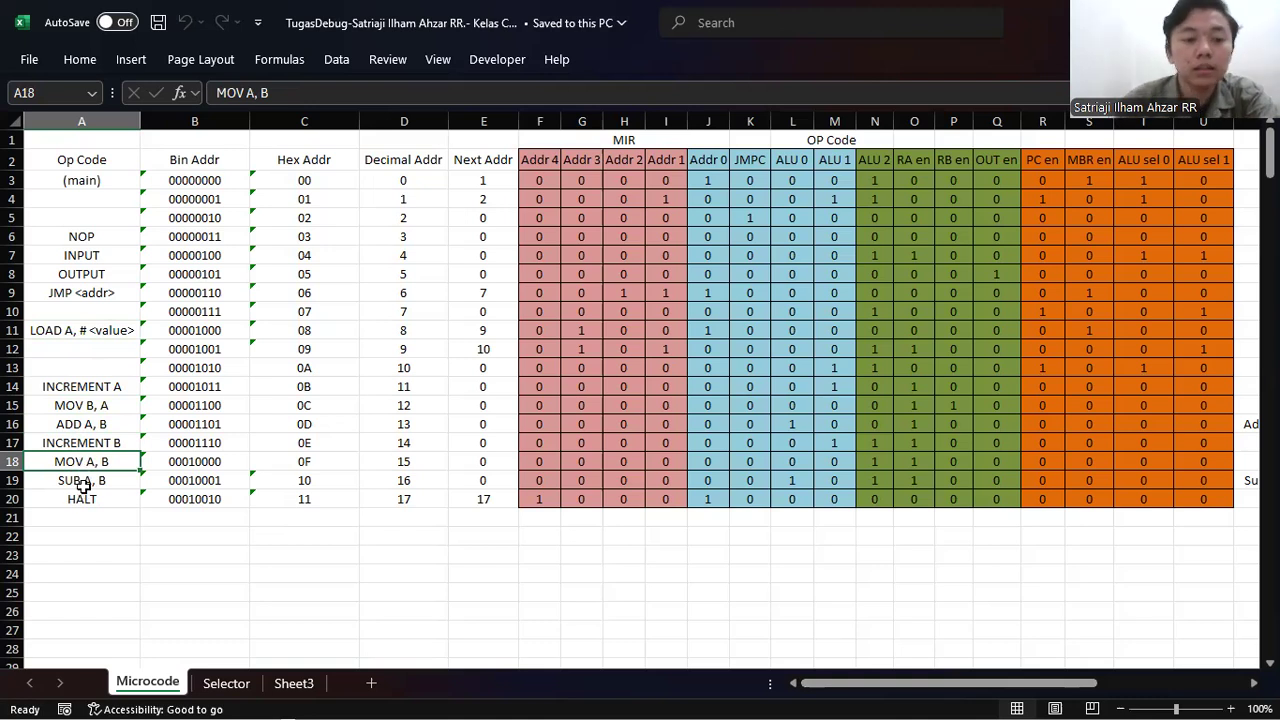
{"action": "left_click", "coordinate": [84, 481]}
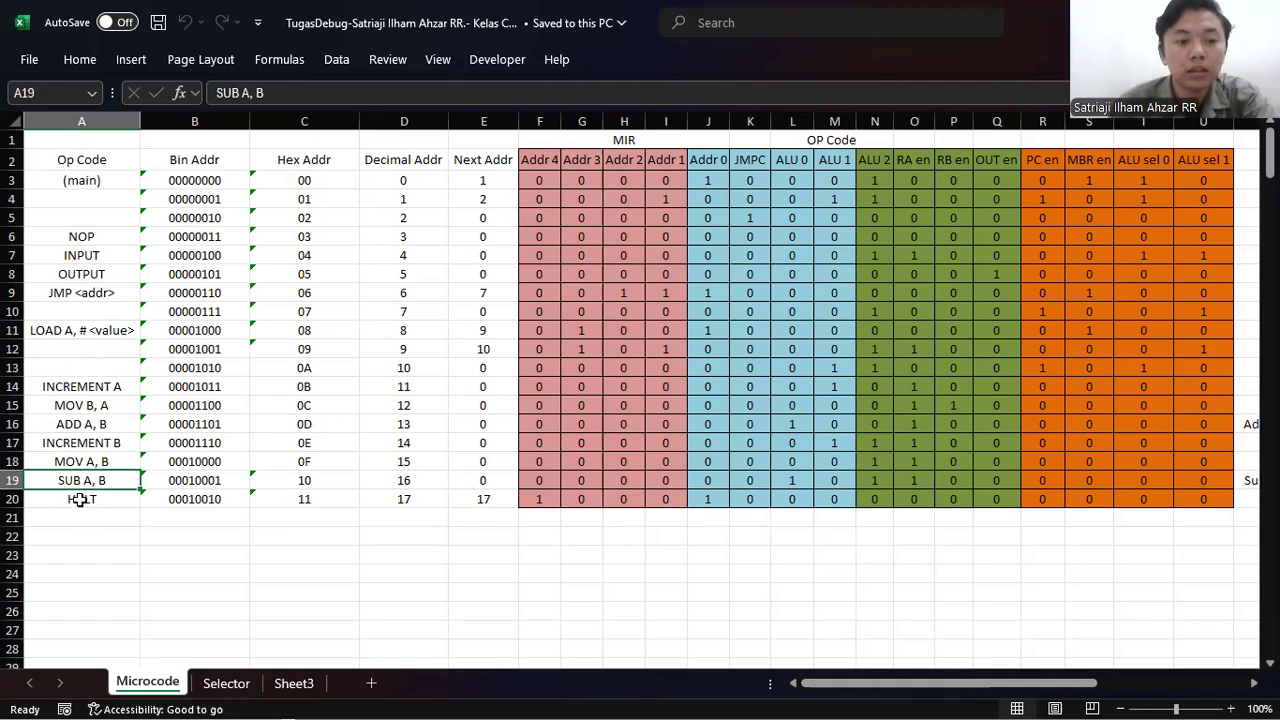
{"action": "left_click", "coordinate": [81, 498]}
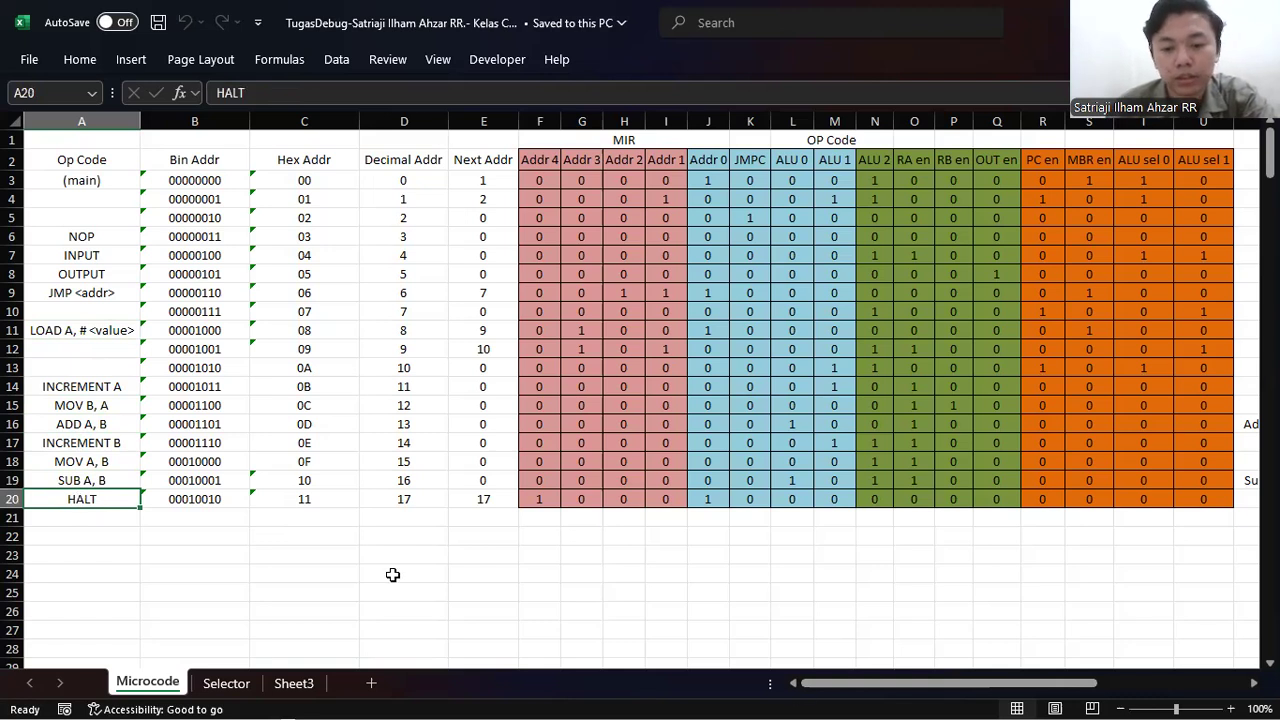
{"action": "left_click_drag", "start_coordinate": [829, 688], "coordinate": [760, 692]}
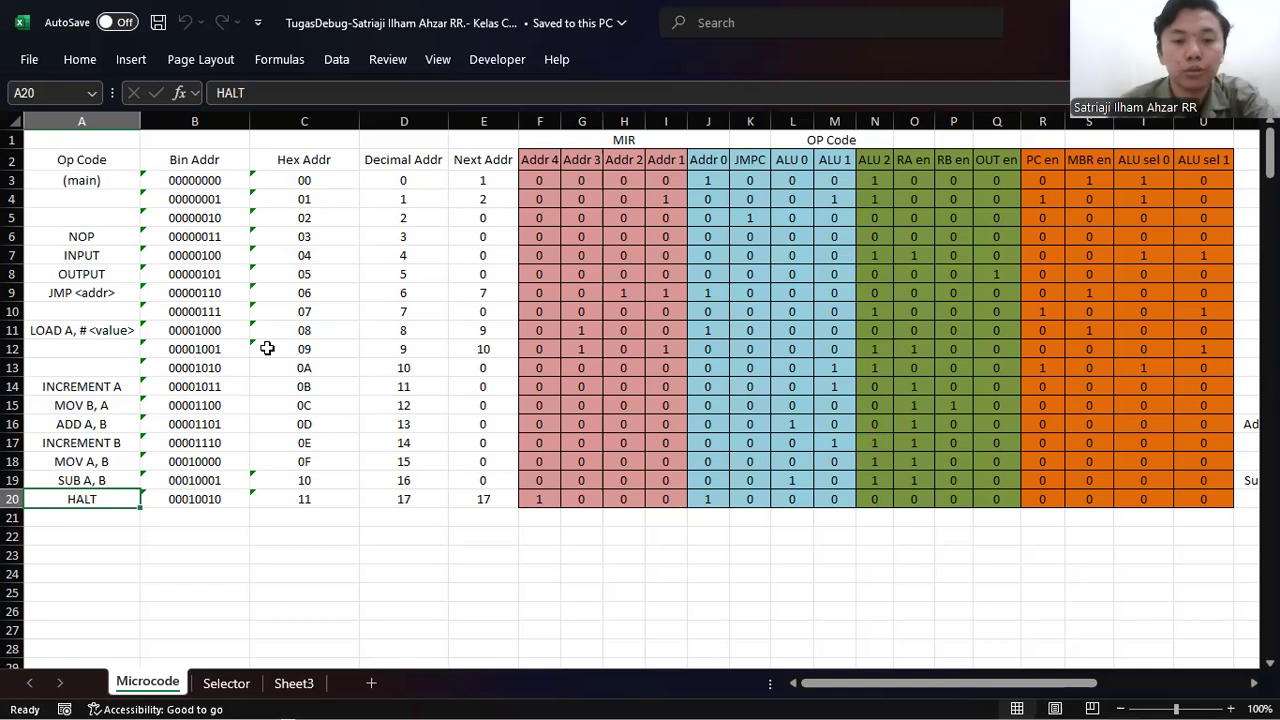
{"action": "left_click_drag", "start_coordinate": [843, 683], "coordinate": [765, 670]}
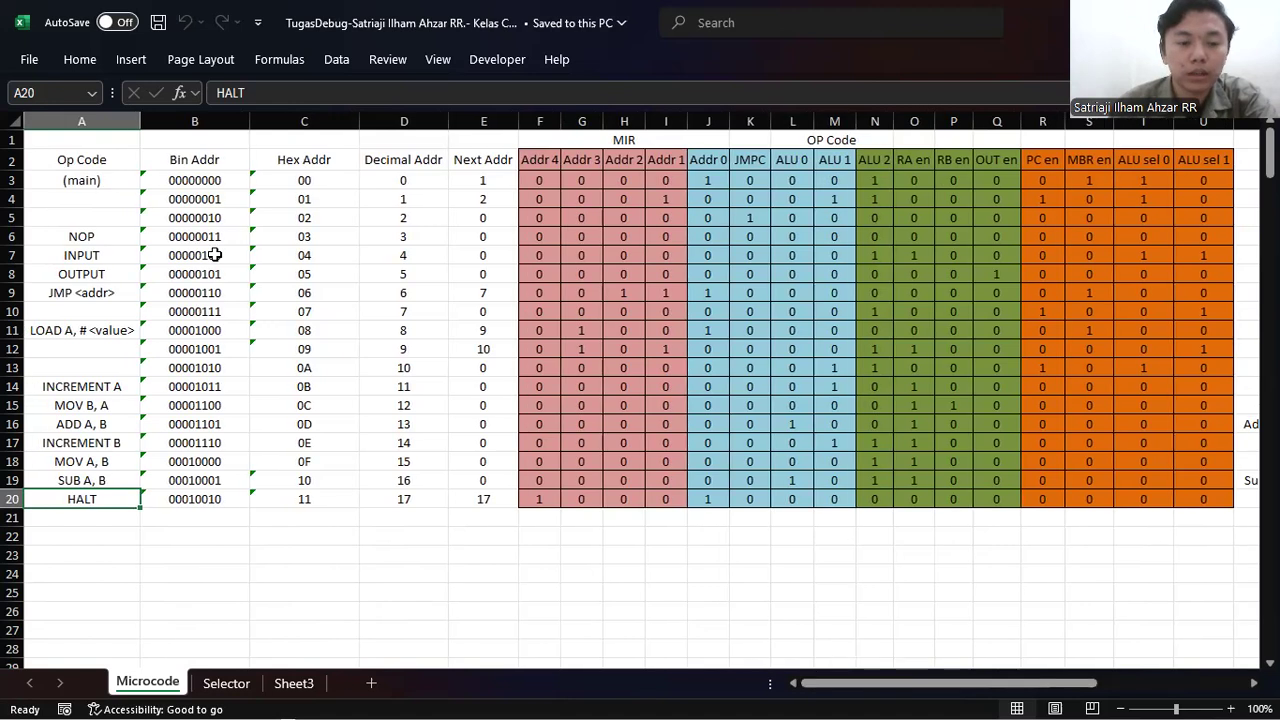
- Examine the comments for the three (main) microinstructions: Fetch MBR, PC = PC + 1 and Go to MBR
{"action": "left_click", "coordinate": [99, 336]}
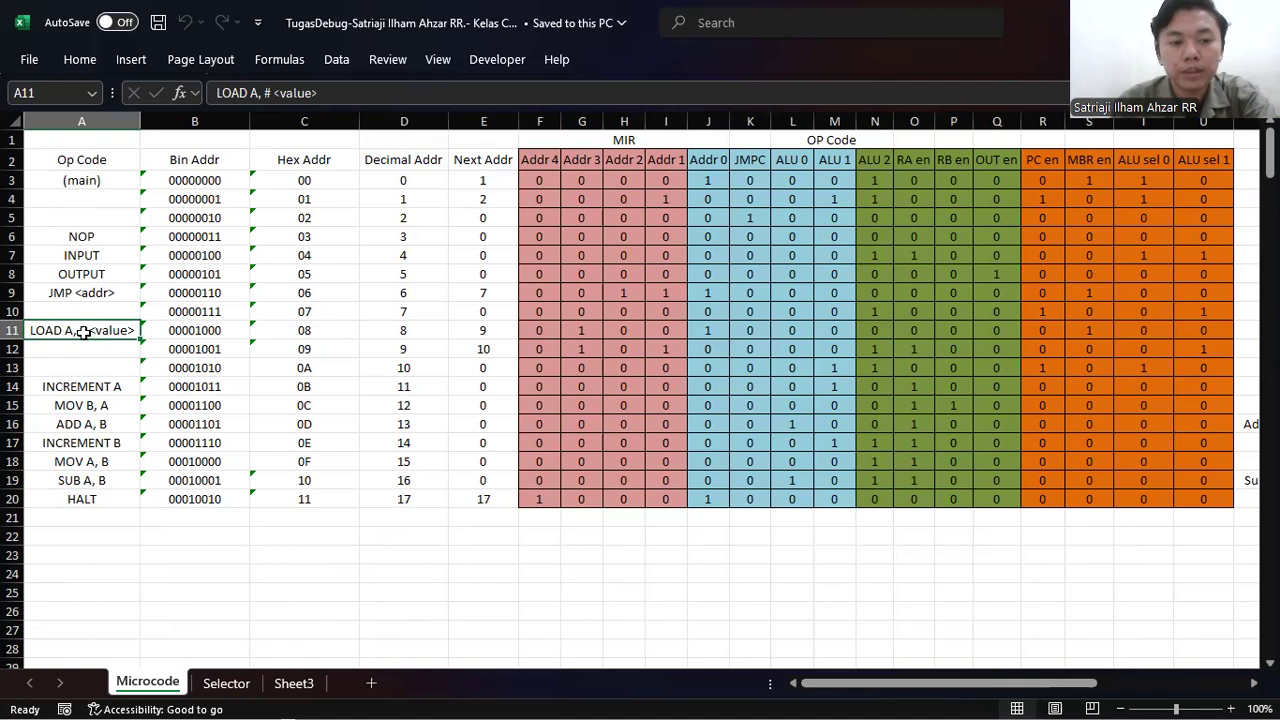
{"action": "left_click", "coordinate": [105, 183]}
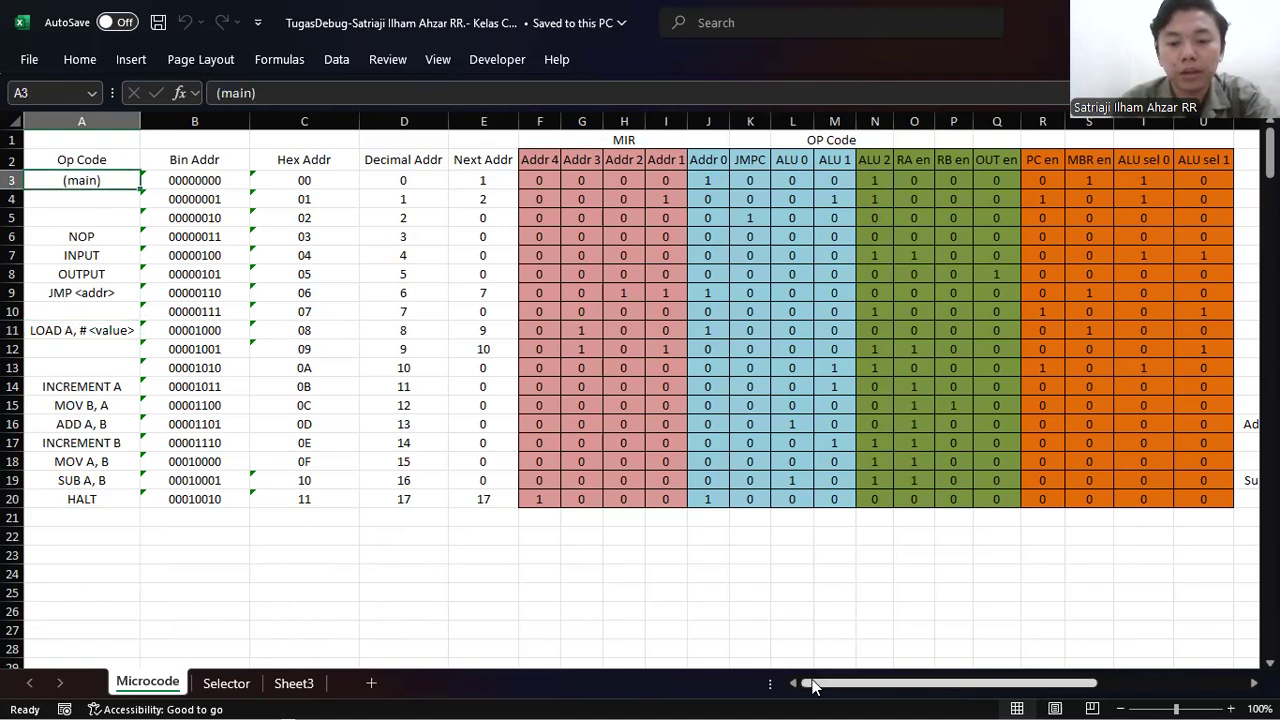
{"action": "left_click_drag", "start_coordinate": [916, 688], "coordinate": [1064, 688]}
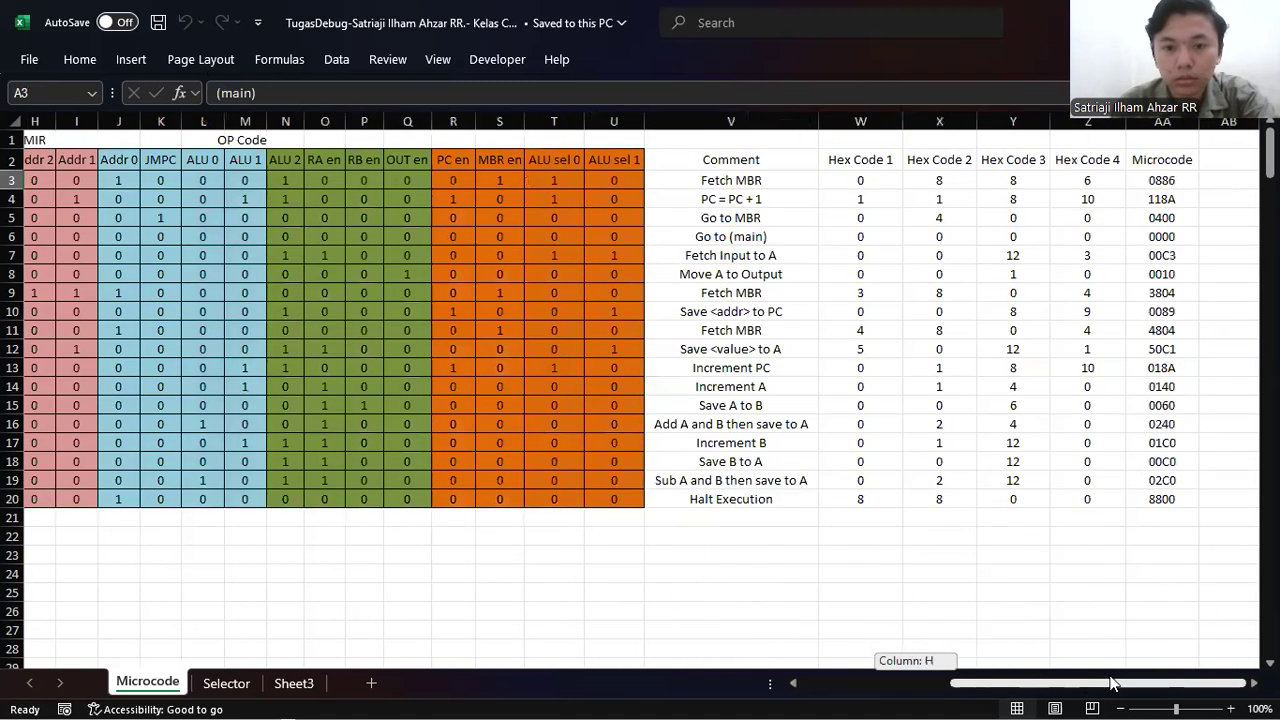
{"action": "left_click", "coordinate": [700, 178]}
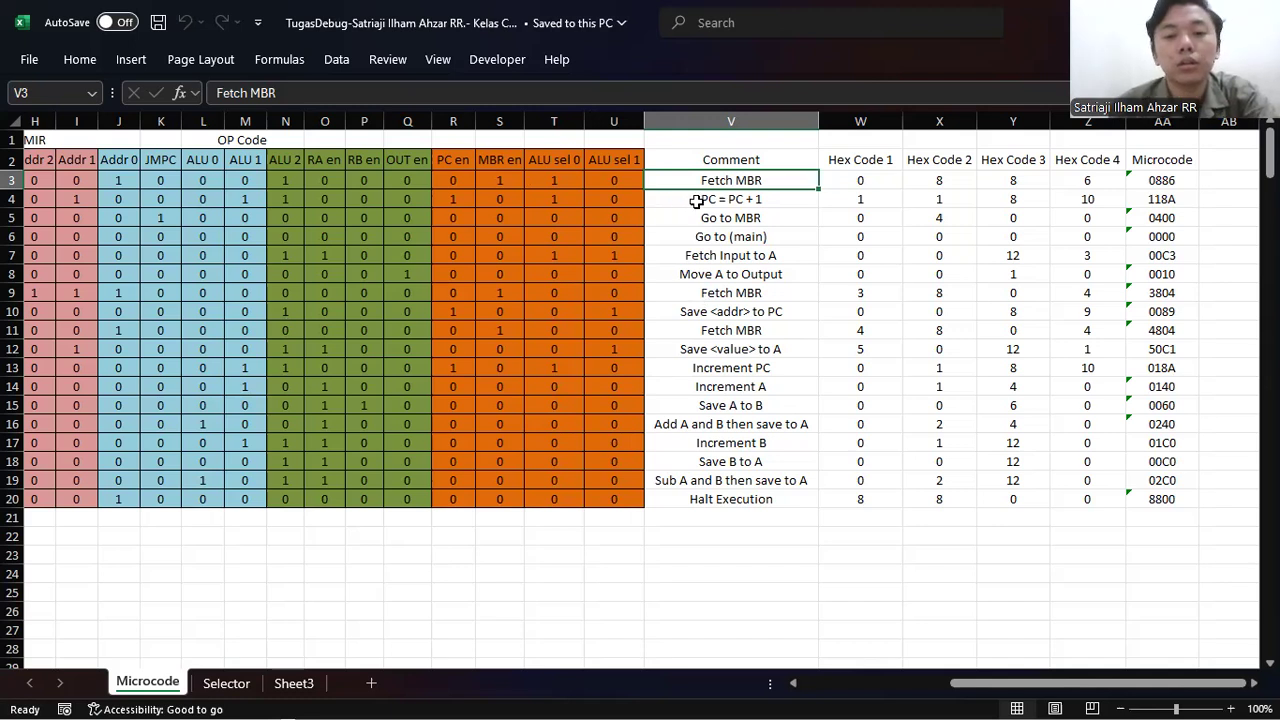
{"action": "left_click", "coordinate": [694, 202]}
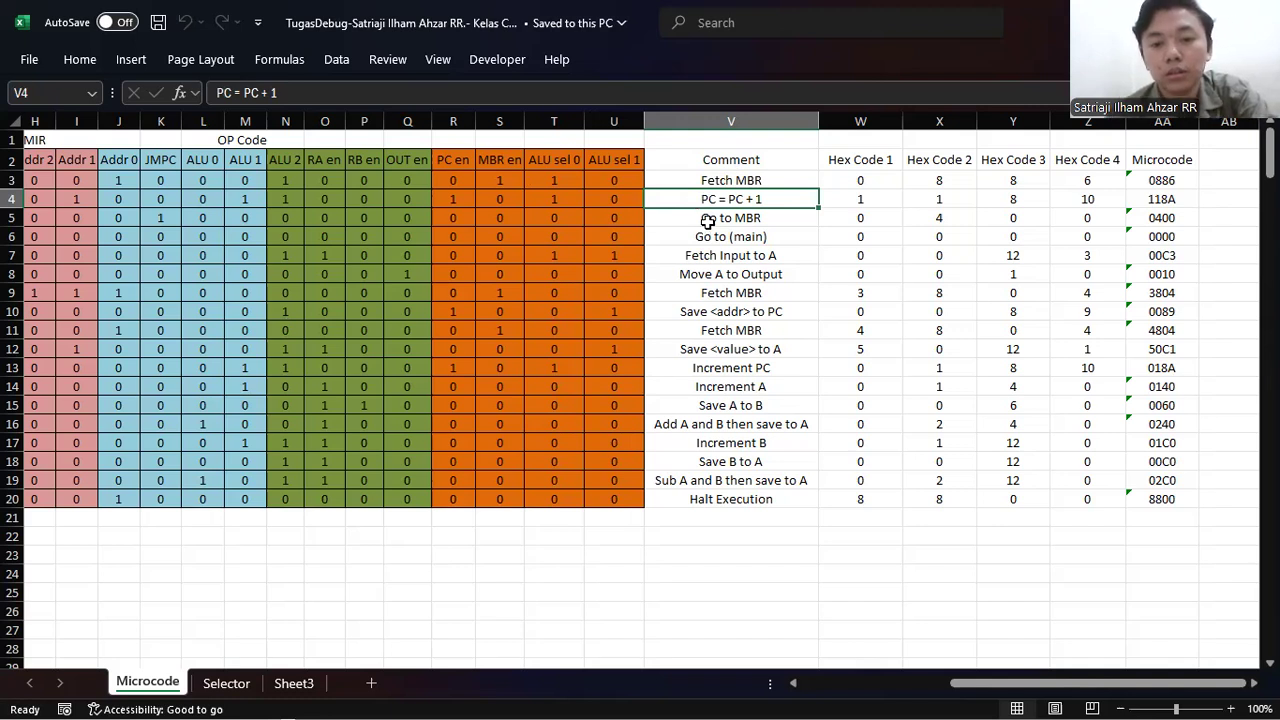
{"action": "left_click", "coordinate": [708, 221]}
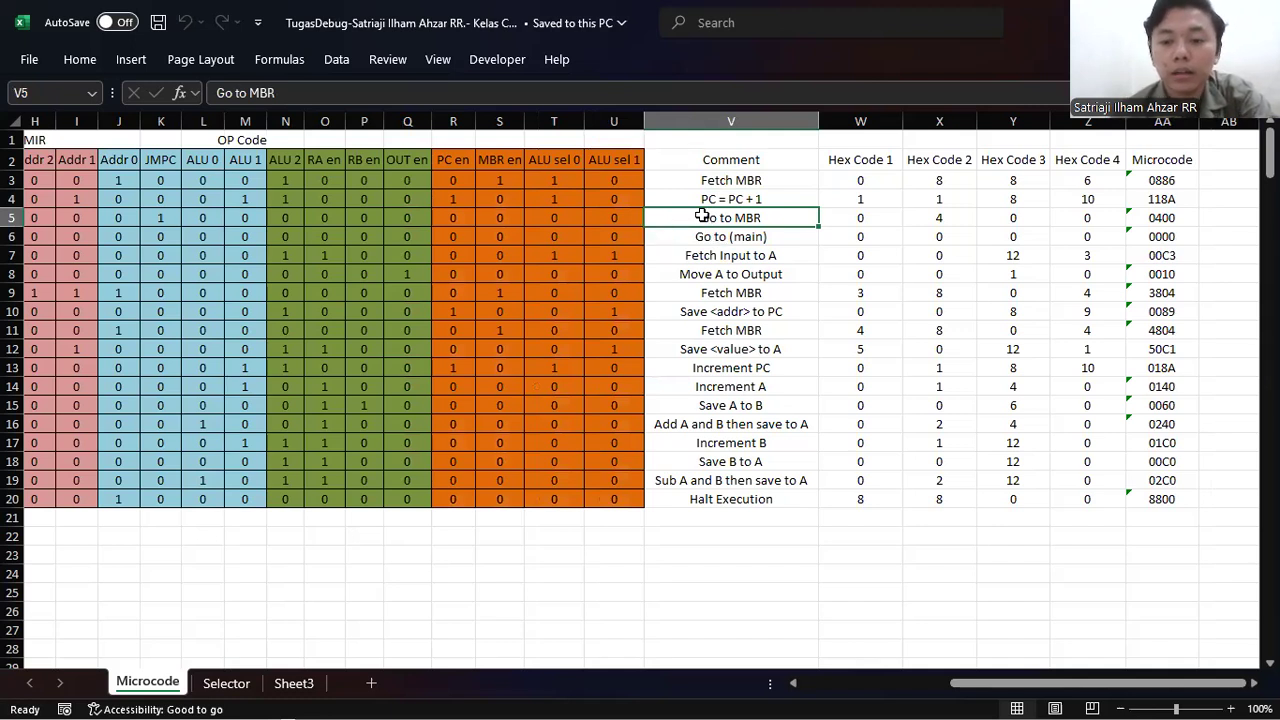
- Examine the LOAD A, # <value> row, from its hex address across the control bits to its microcode
{"action": "left_click_drag", "start_coordinate": [968, 683], "coordinate": [805, 661]}
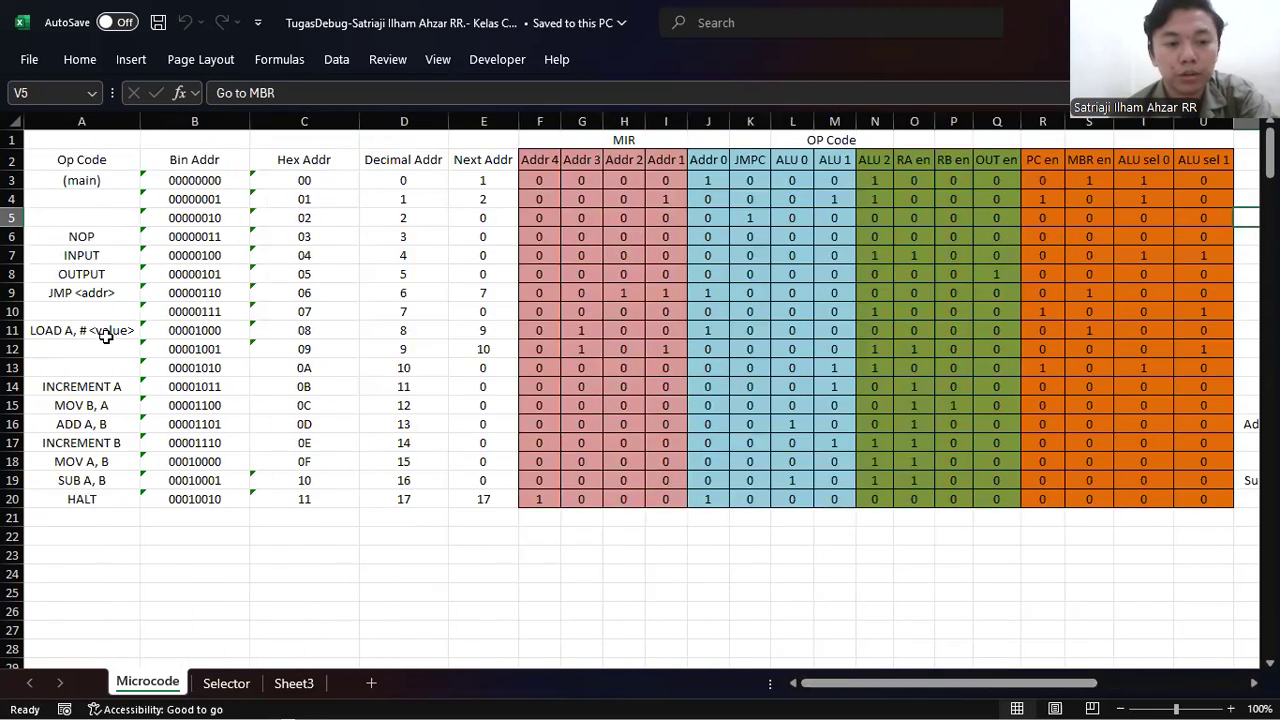
{"action": "left_click", "coordinate": [106, 337]}
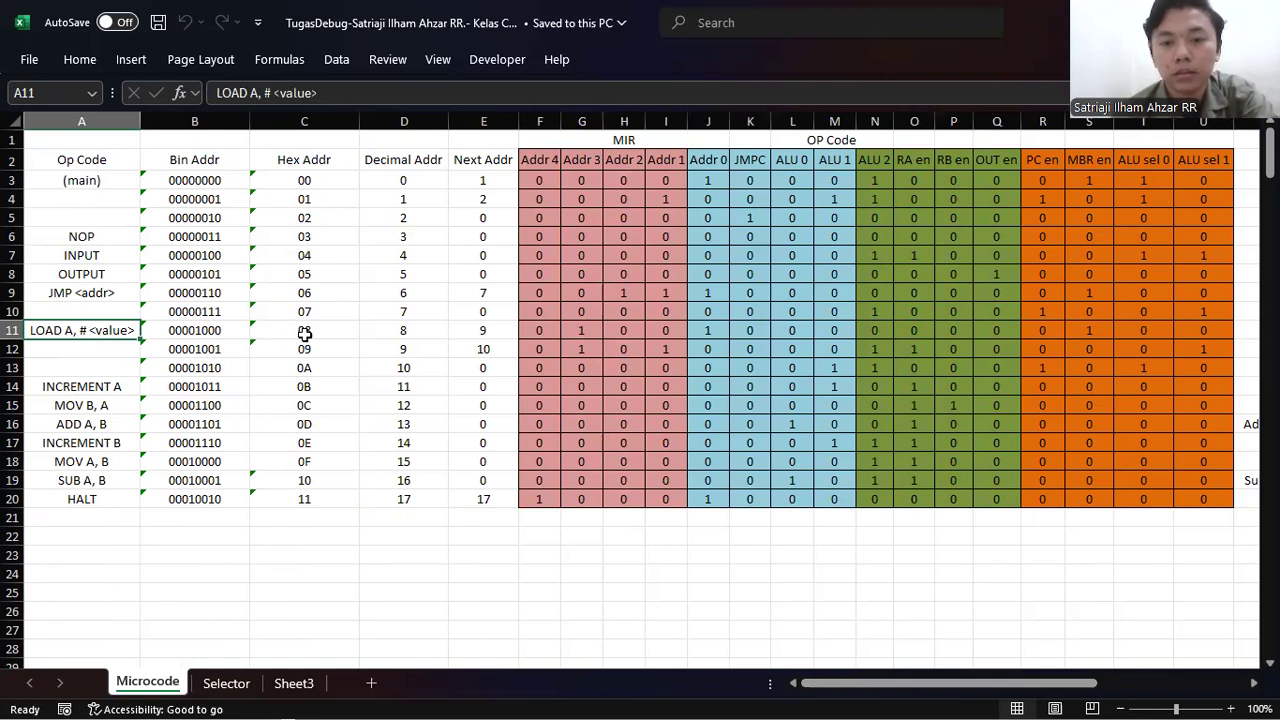
{"action": "left_click_drag", "start_coordinate": [860, 692], "coordinate": [1012, 670]}
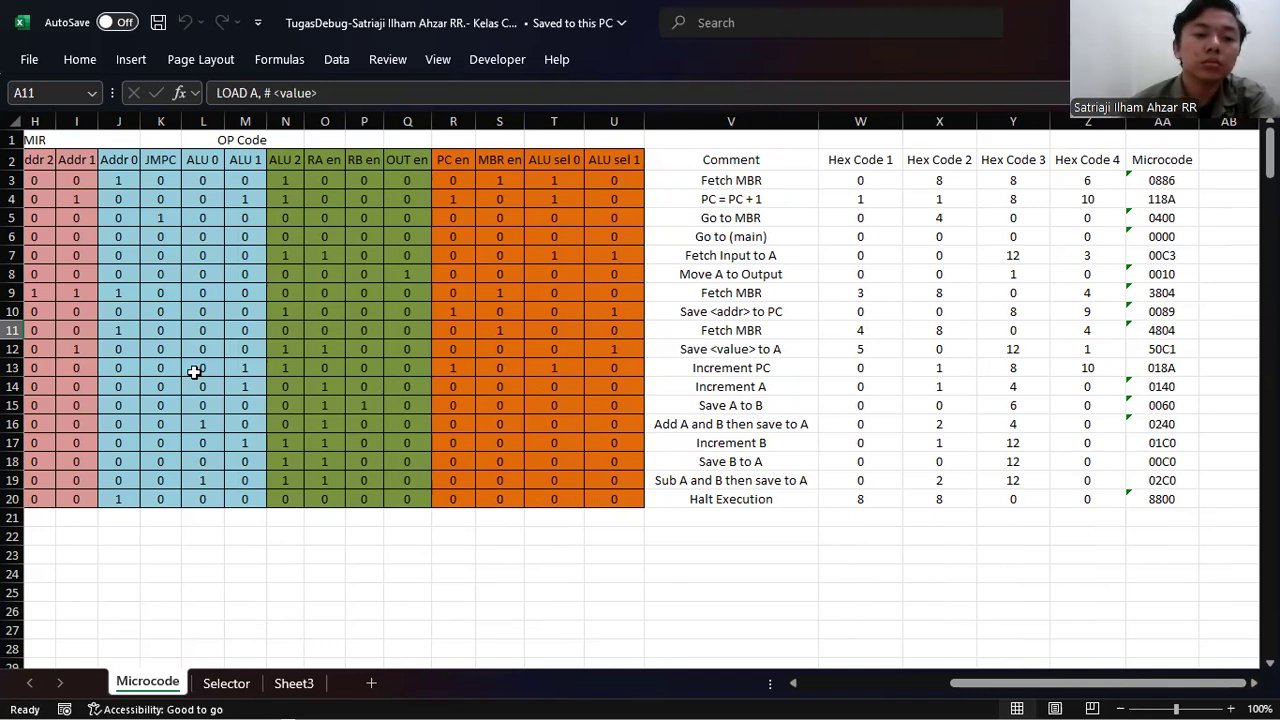
{"action": "left_click_drag", "start_coordinate": [967, 681], "coordinate": [881, 684]}
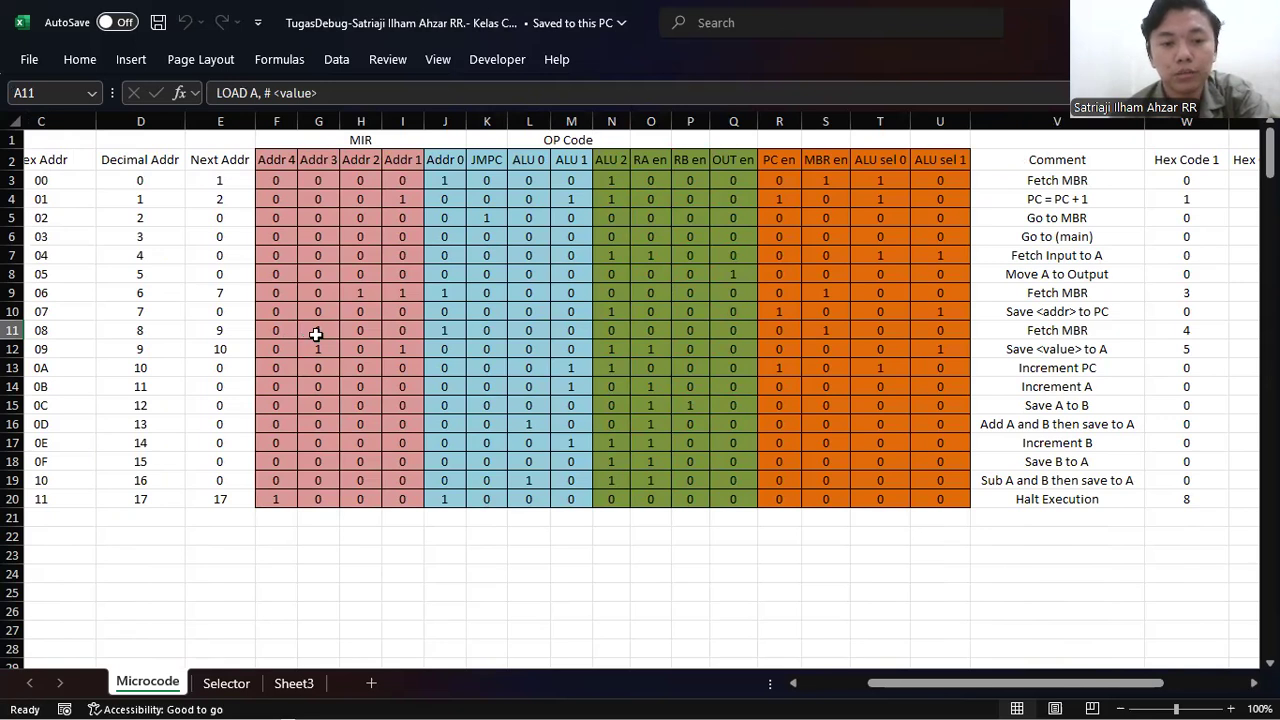
{"action": "left_click_drag", "start_coordinate": [958, 682], "coordinate": [1040, 682]}
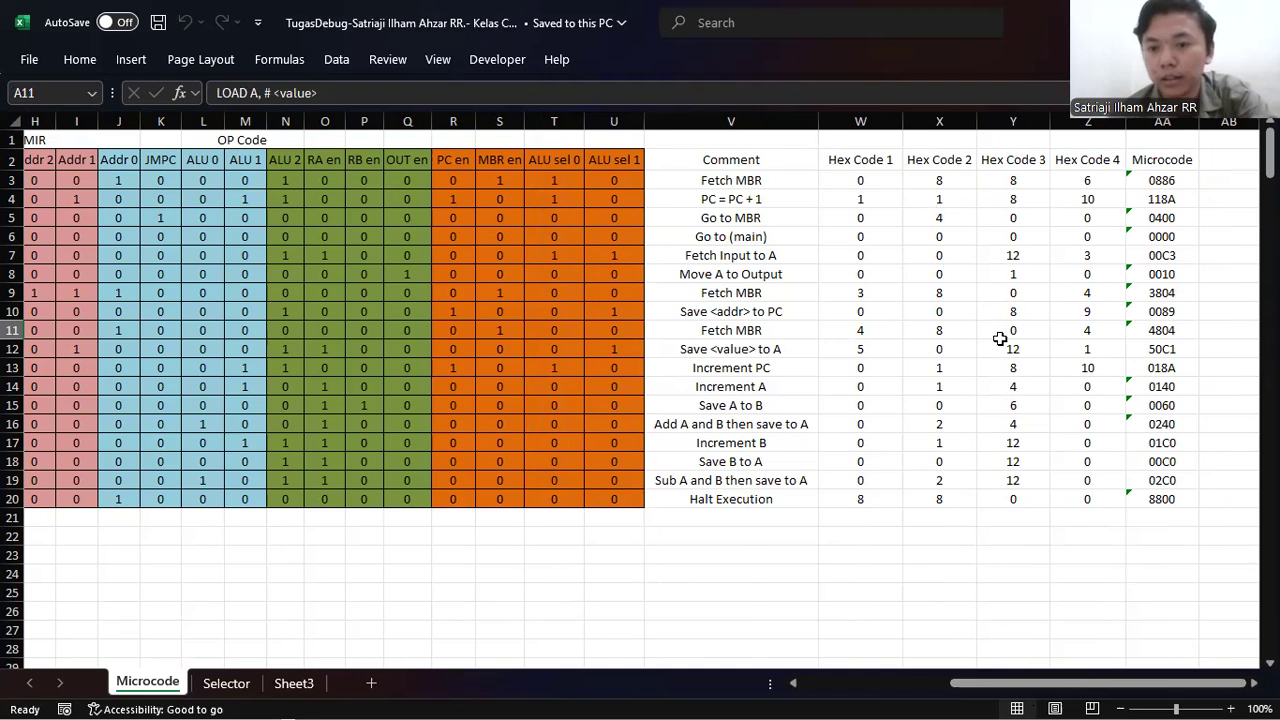
{"action": "left_click", "coordinate": [1148, 335]}
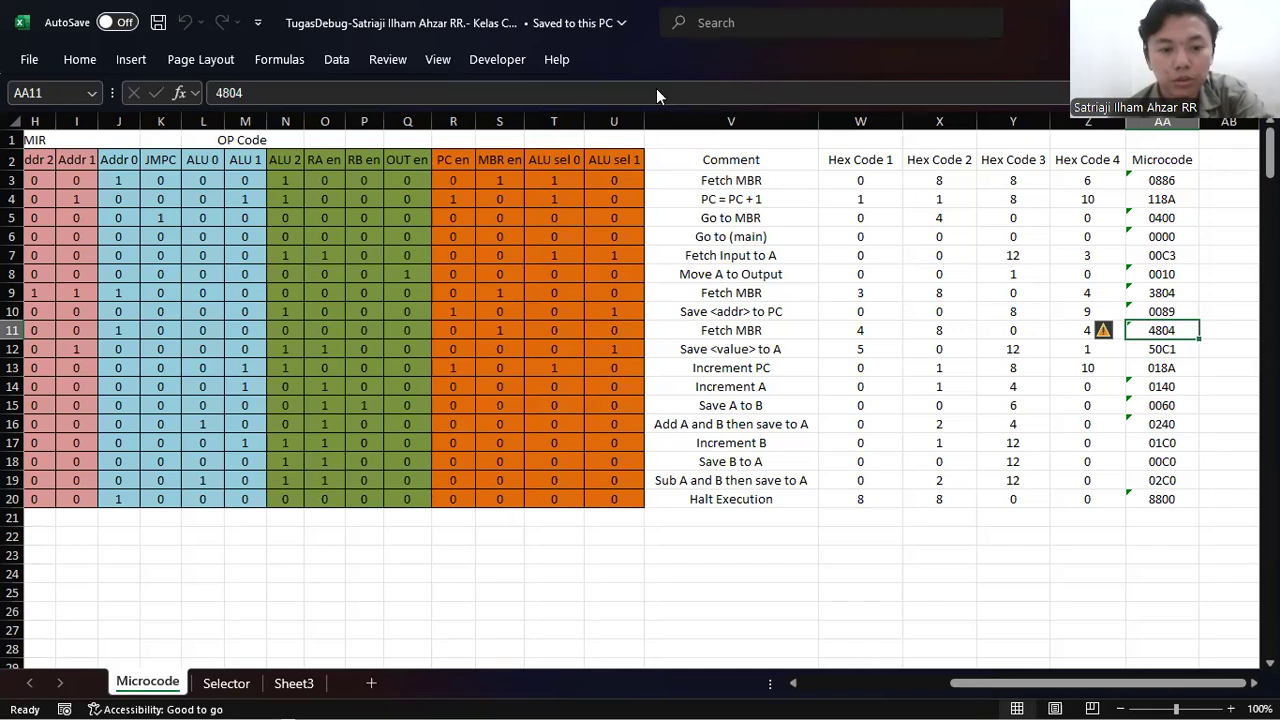
- Switch to Logisim and toggle the clock pin through the (main) fetch routine until the MPC reaches address 08
{"action": "key", "text": "alt+Tab"}
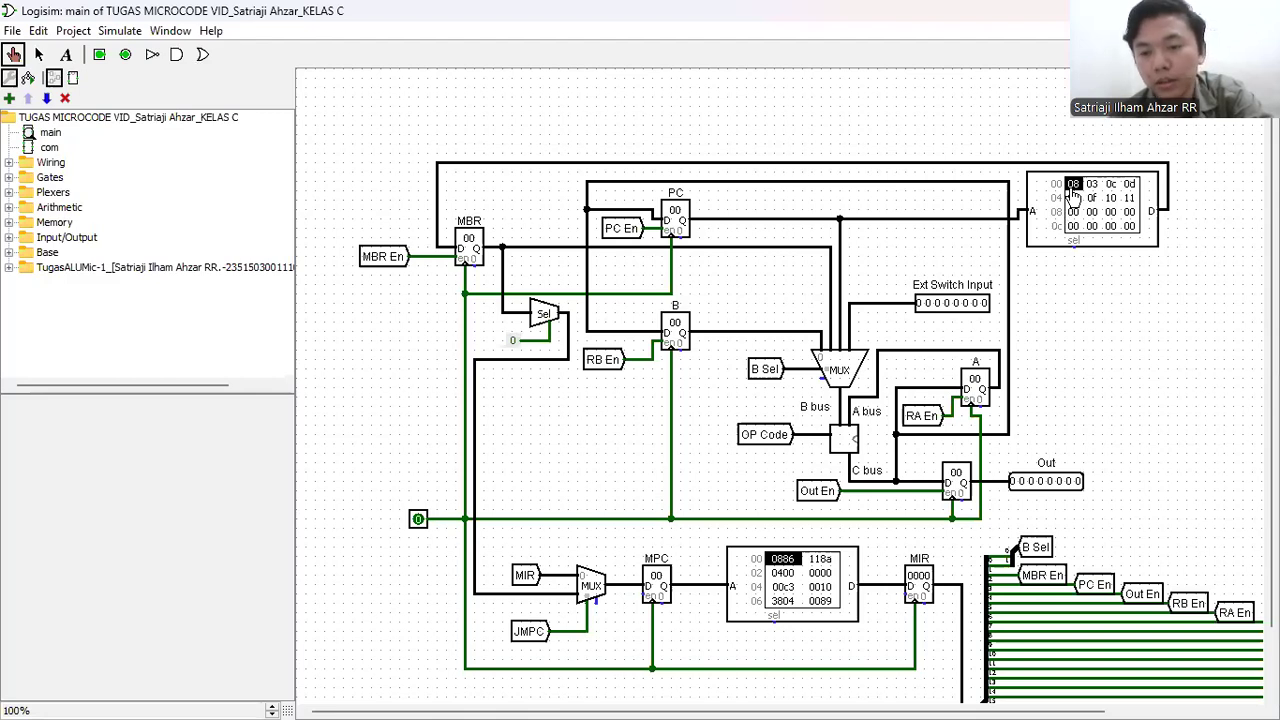
{"action": "left_click", "coordinate": [418, 520]}
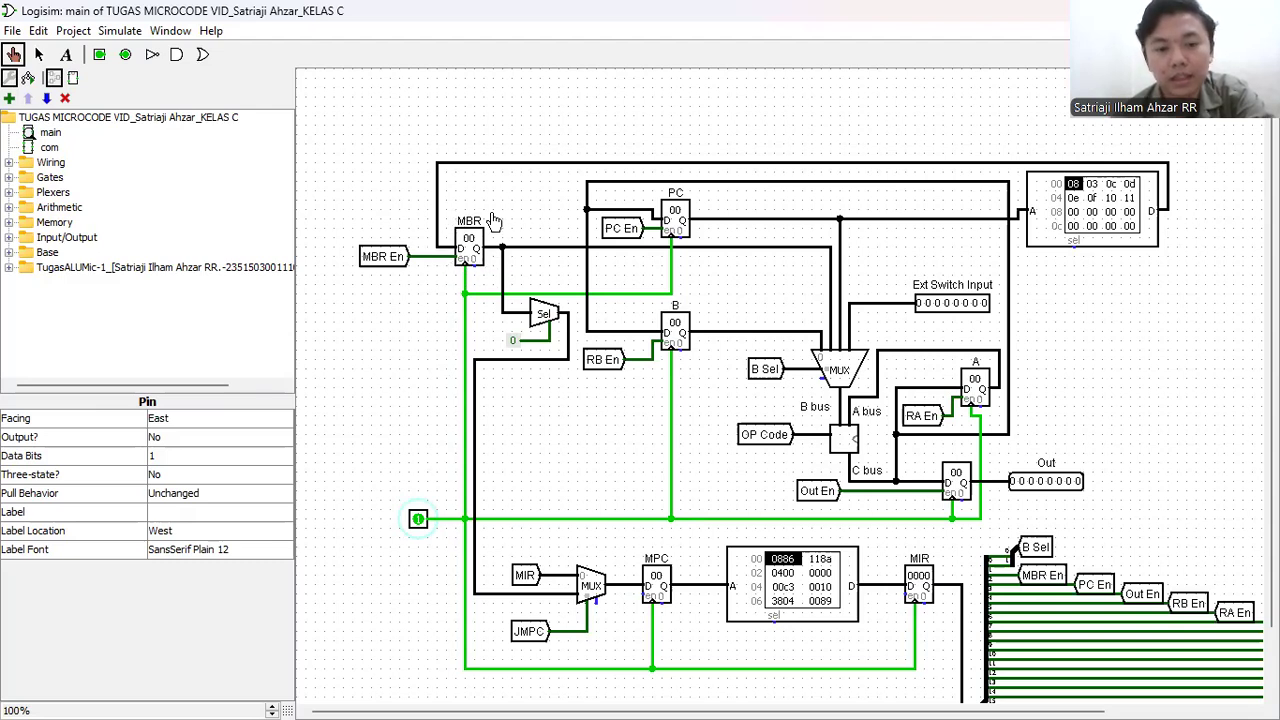
{"action": "left_click", "coordinate": [418, 520]}
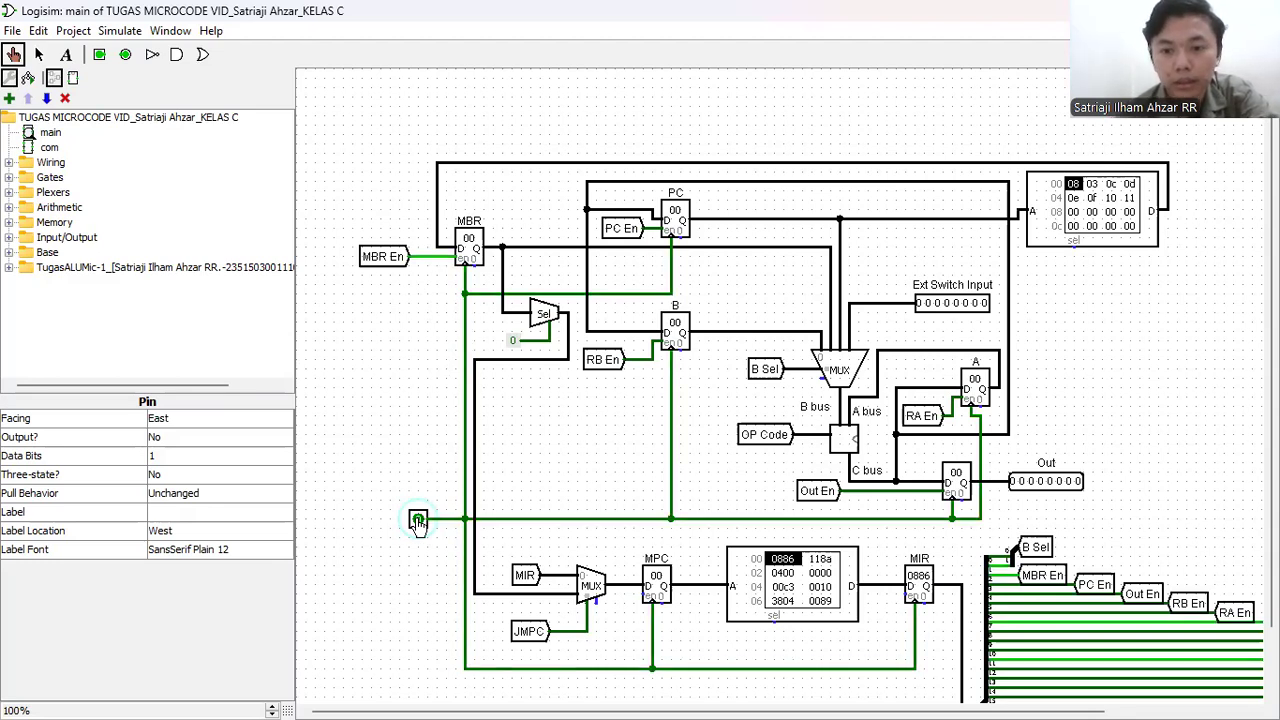
{"action": "left_click", "coordinate": [418, 520]}
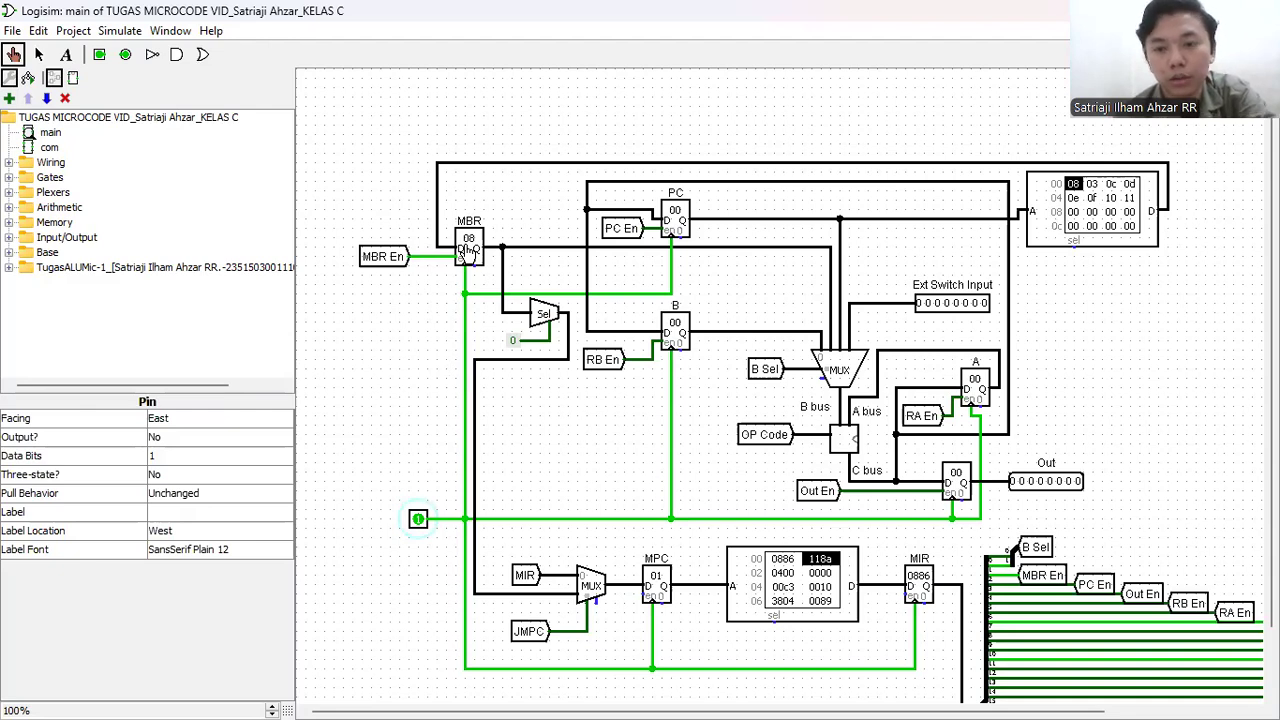
{"action": "left_click", "coordinate": [417, 520]}
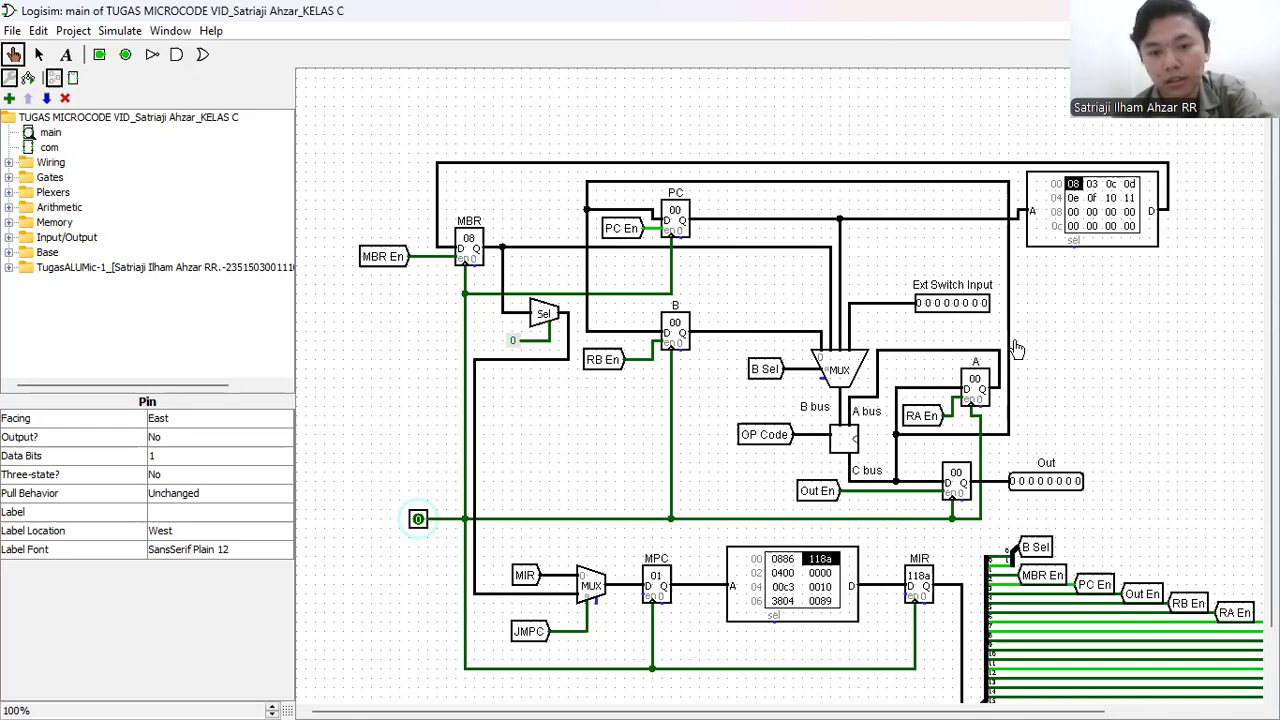
{"action": "left_click", "coordinate": [418, 521]}
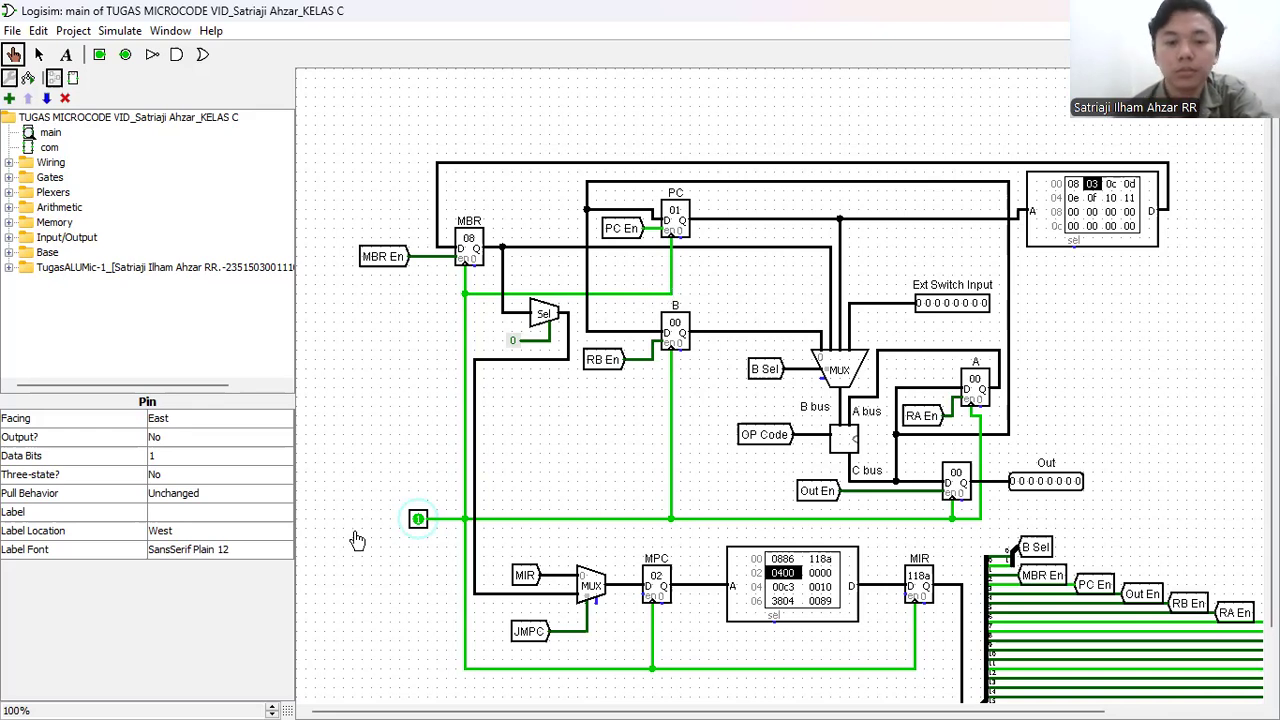
{"action": "left_click", "coordinate": [418, 520]}
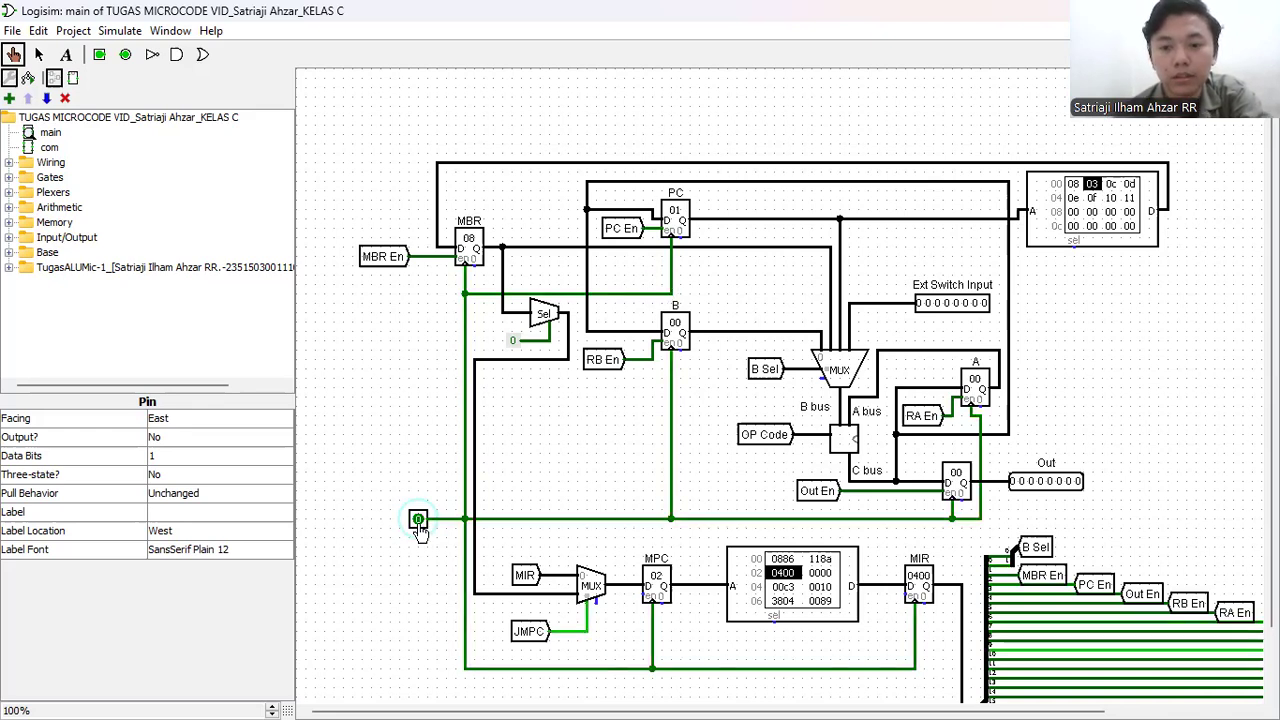
{"action": "left_click", "coordinate": [418, 520]}
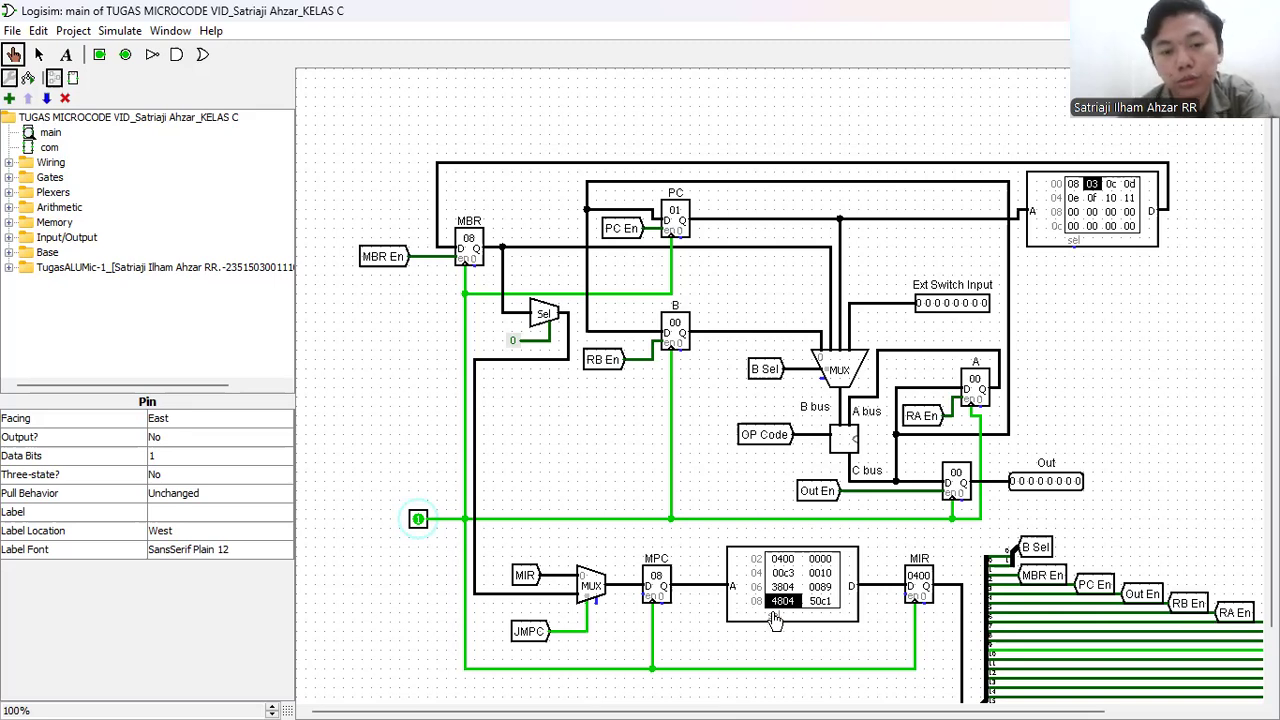
- Toggle the clock pin through the LOAD A microinstructions 4804, 50c1 and 018a until the MPC returns to address 00
{"action": "left_click", "coordinate": [418, 520]}
{"action": "left_click", "coordinate": [418, 520]}
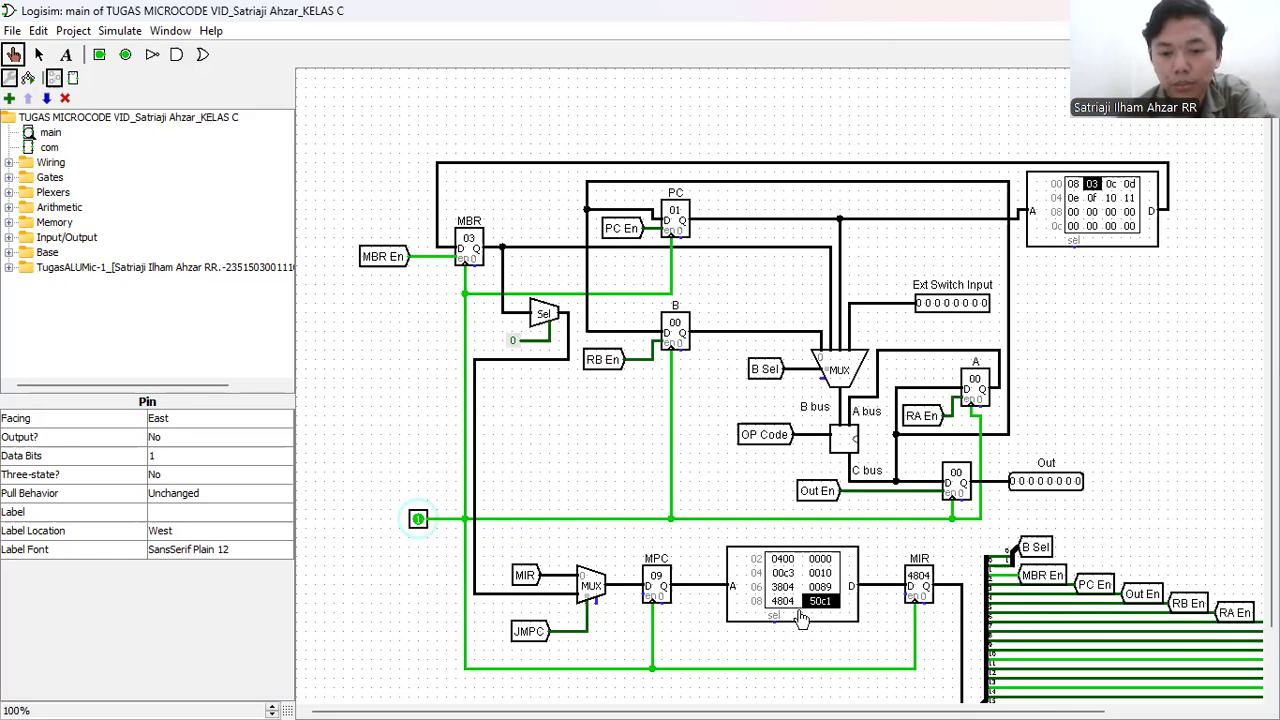
{"action": "left_click", "coordinate": [418, 520]}
{"action": "left_click", "coordinate": [418, 520]}
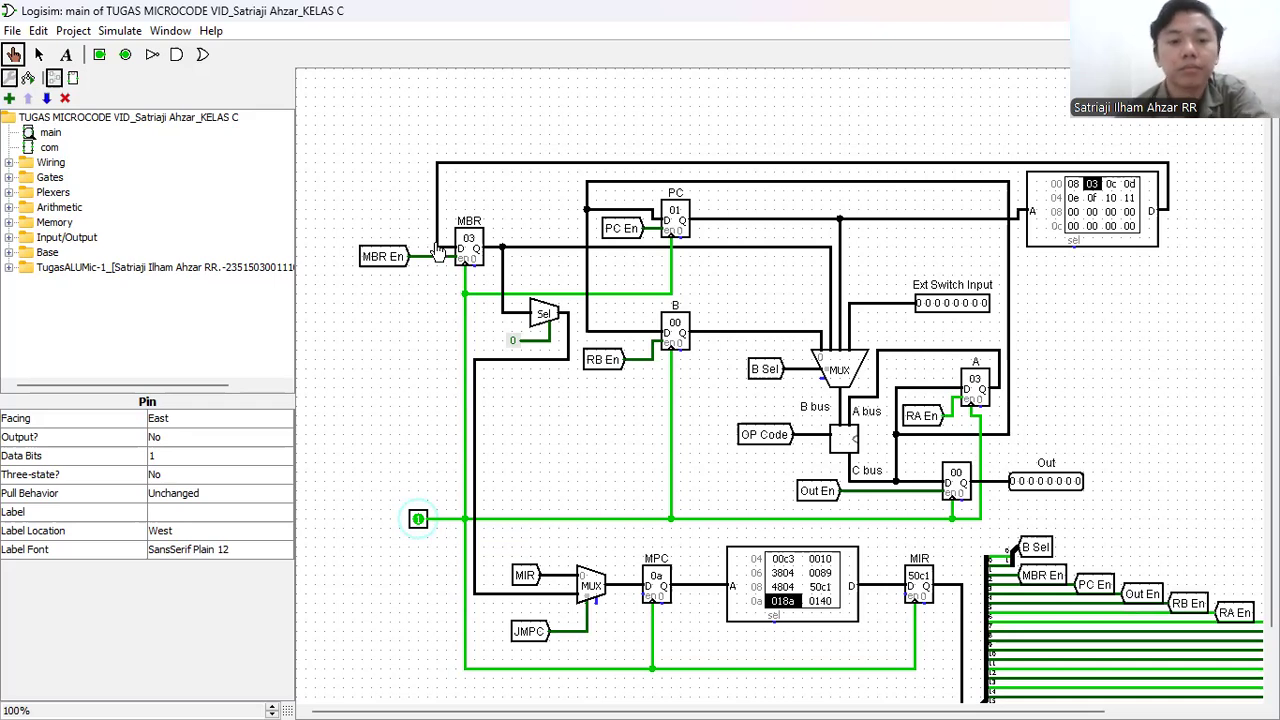
{"action": "left_click", "coordinate": [420, 520]}
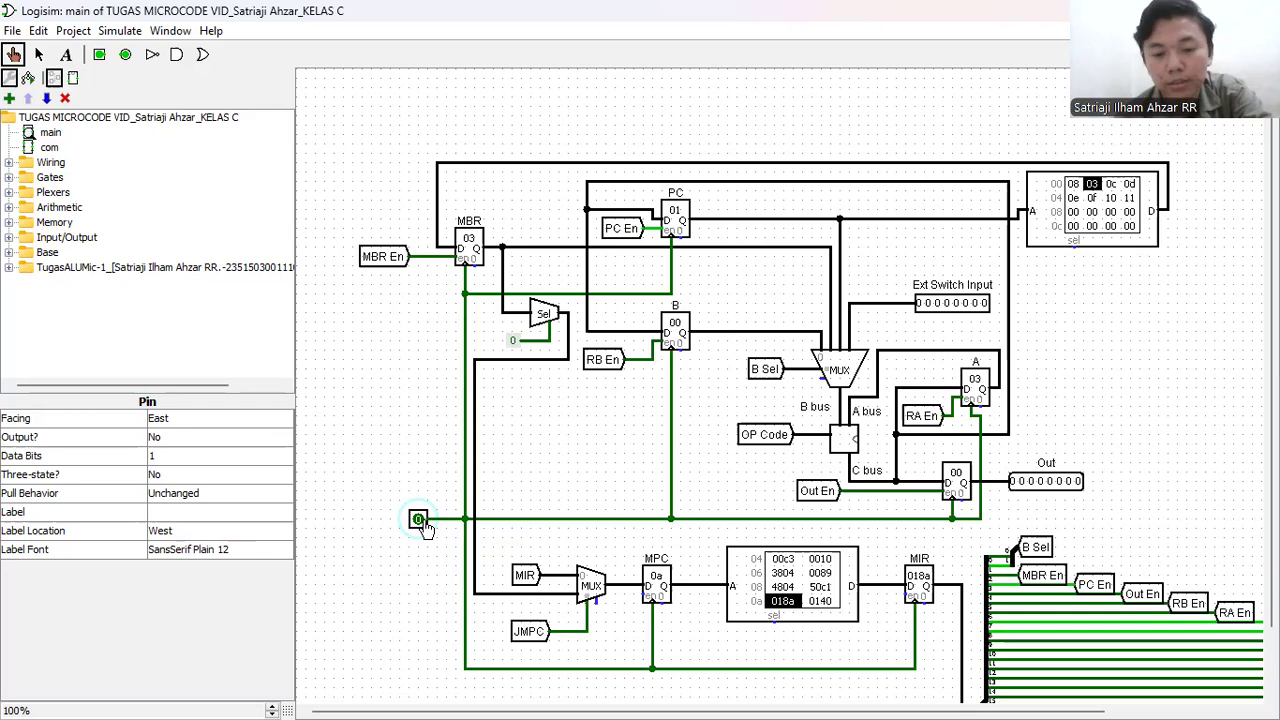
{"action": "left_click", "coordinate": [418, 520]}
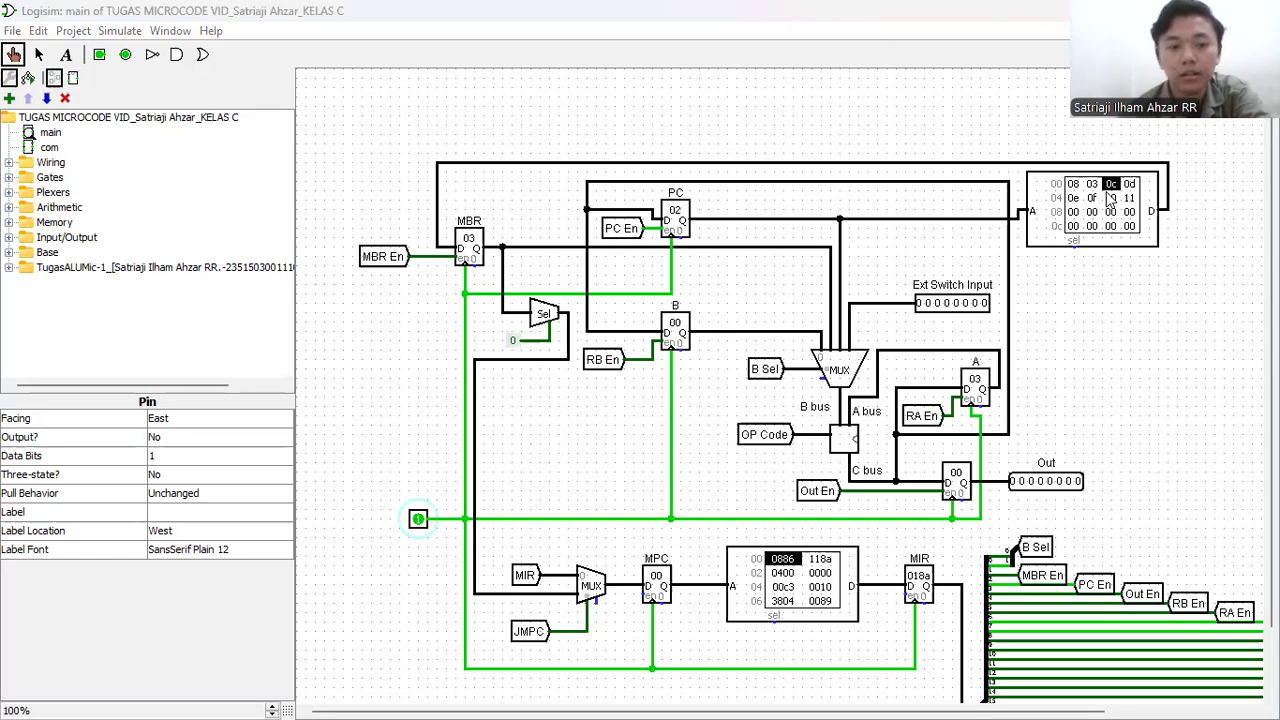
- Switch to the Excel microcode workbook and examine the MOV B, A op code and its comment
{"action": "key", "text": "alt+Tab"}
{"action": "left_click_drag", "start_coordinate": [1003, 686], "coordinate": [797, 698]}
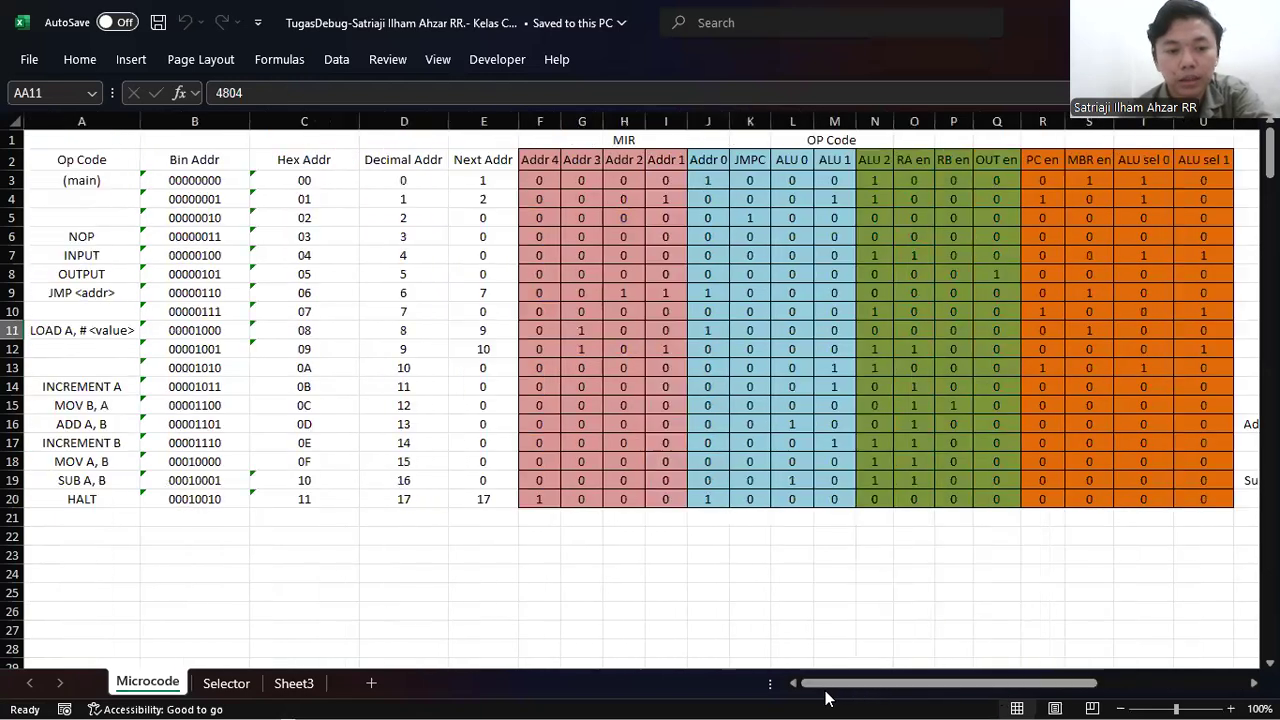
{"action": "left_click", "coordinate": [310, 408]}
{"action": "left_click", "coordinate": [108, 420]}
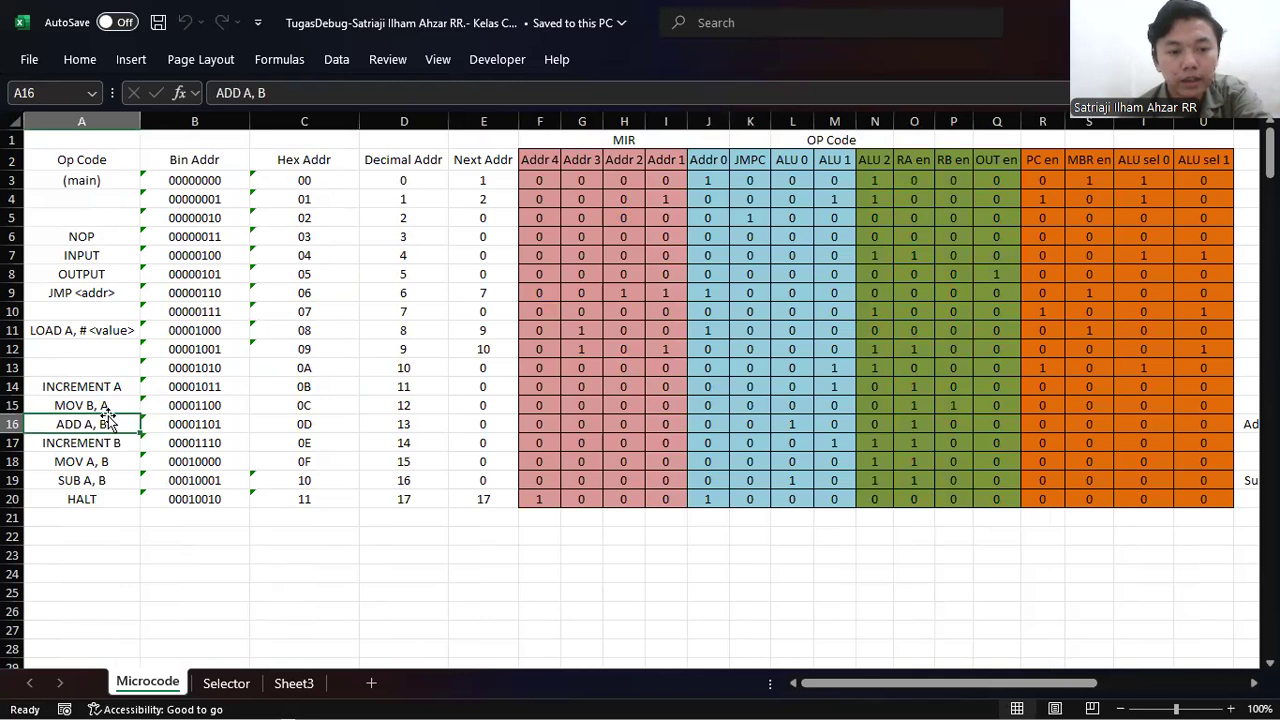
{"action": "left_click", "coordinate": [106, 407]}
{"action": "left_click_drag", "start_coordinate": [882, 687], "coordinate": [1156, 684]}
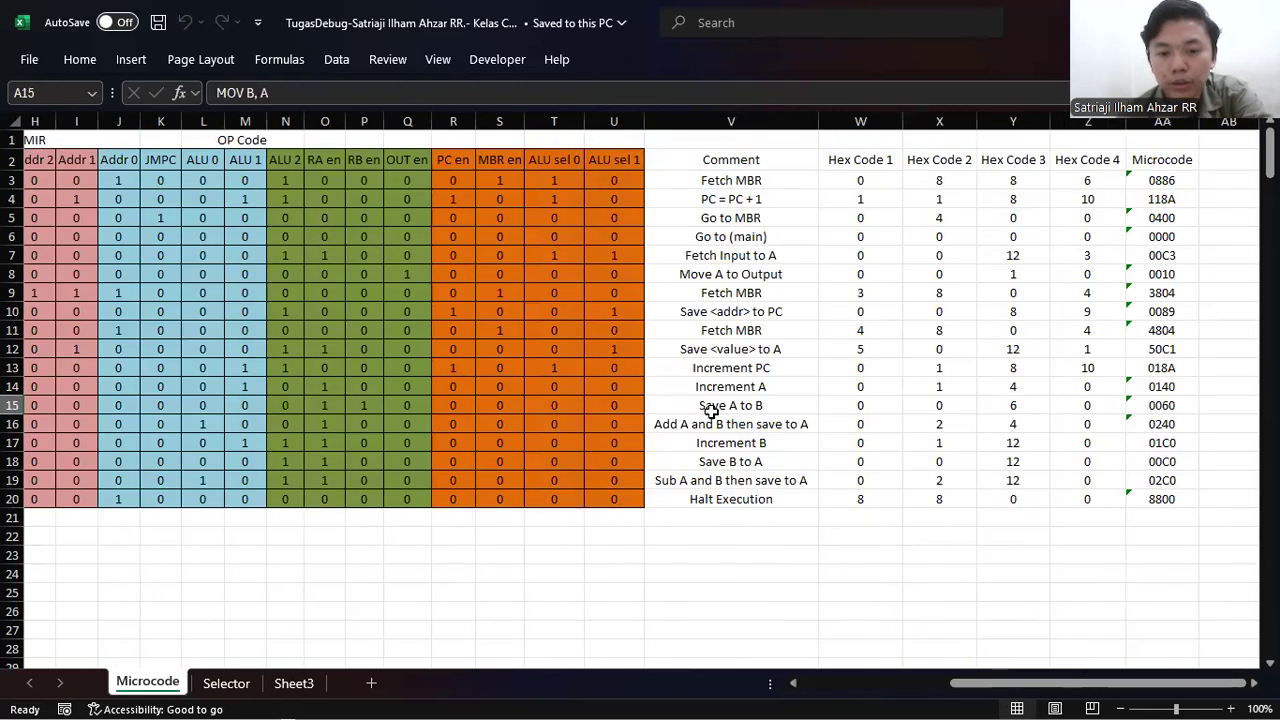
{"action": "left_click", "coordinate": [712, 412]}
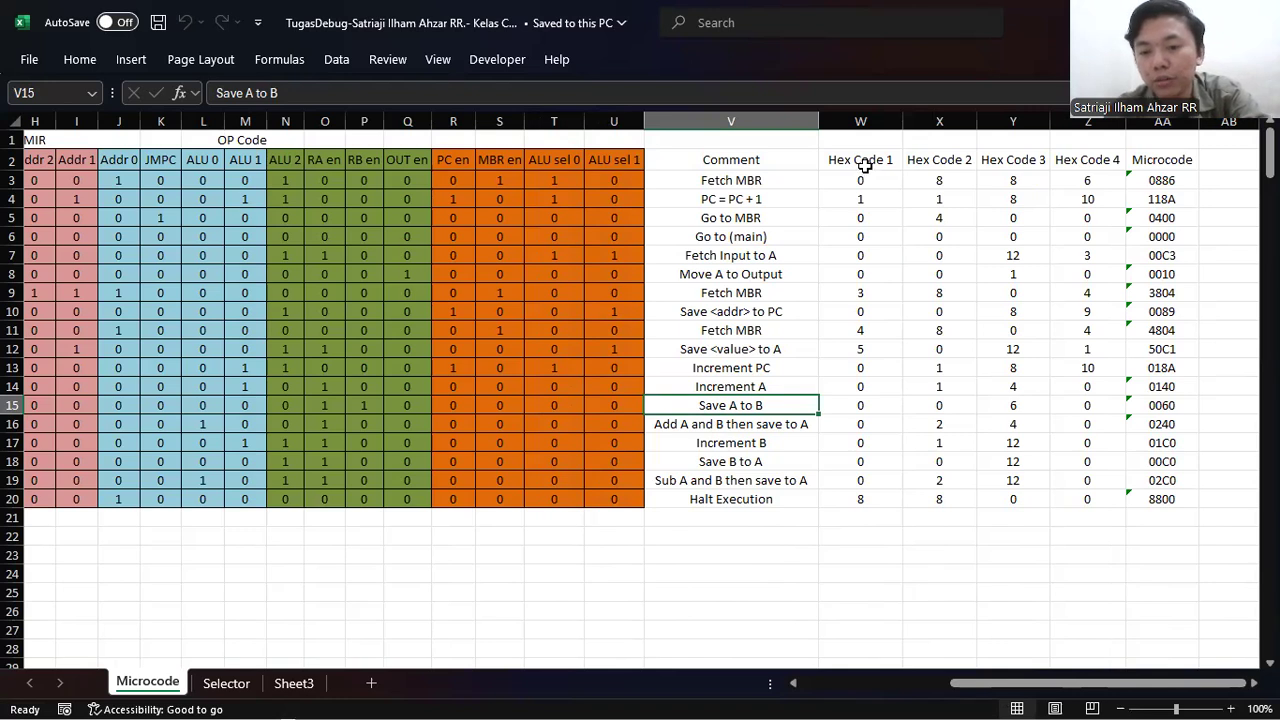
- Examine the MOV B, A row's four hex codes and its resulting microcode
{"action": "left_click", "coordinate": [868, 404]}
{"action": "left_click", "coordinate": [922, 409]}
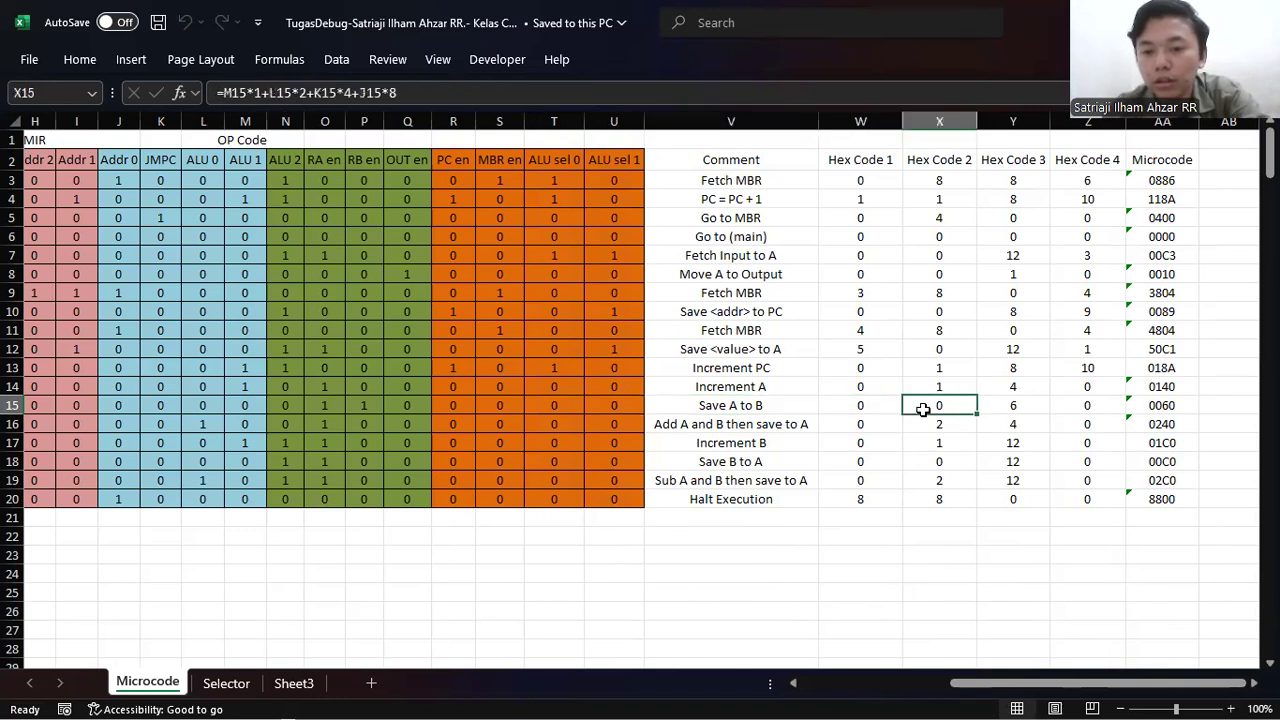
{"action": "left_click_drag", "start_coordinate": [922, 409], "coordinate": [983, 403]}
{"action": "left_click", "coordinate": [986, 406]}
{"action": "left_click", "coordinate": [1058, 405]}
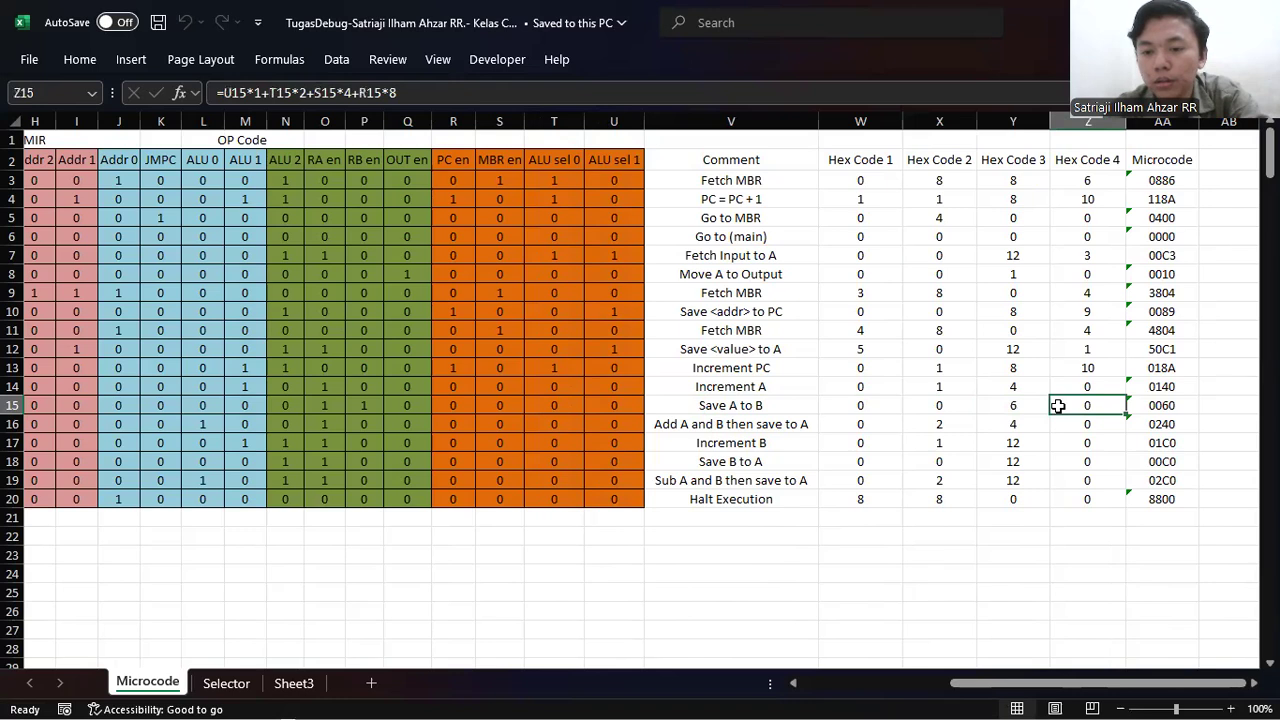
{"action": "left_click", "coordinate": [1157, 405]}
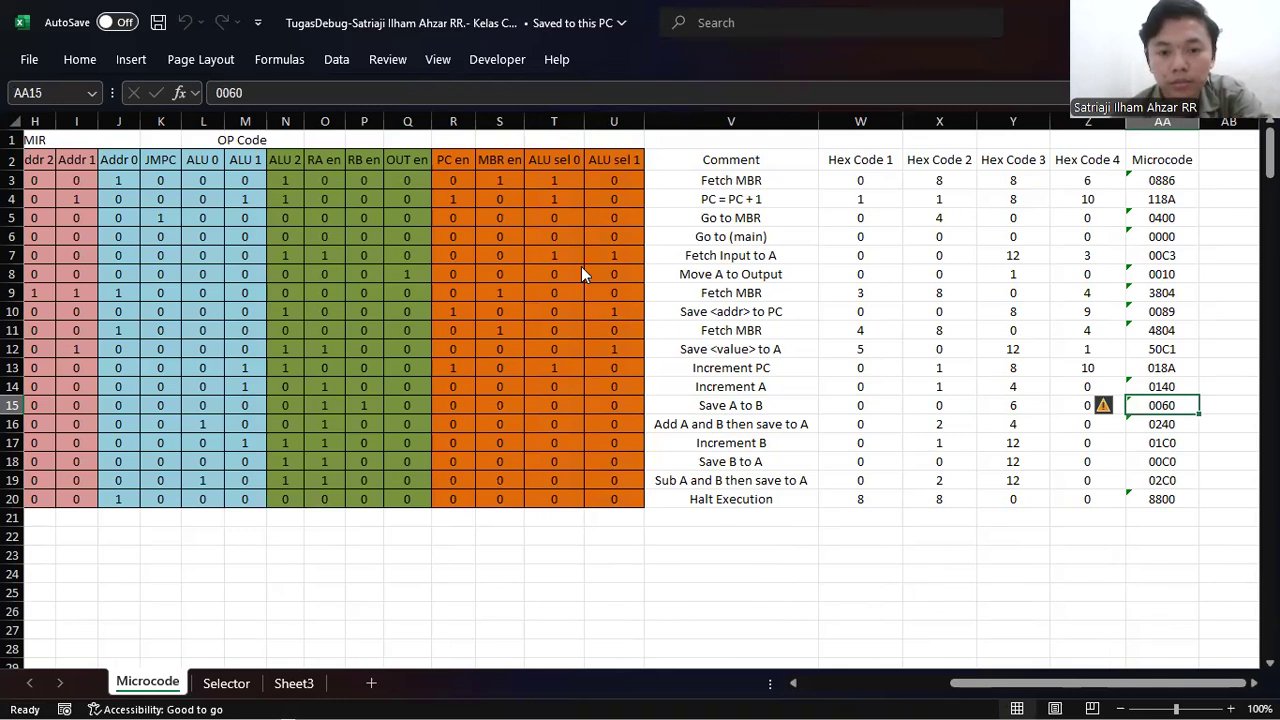
- Switch to Logisim and toggle the clock pin through the (main) fetch routine until the MPC reaches address 0c
{"action": "key", "text": "alt+Tab"}
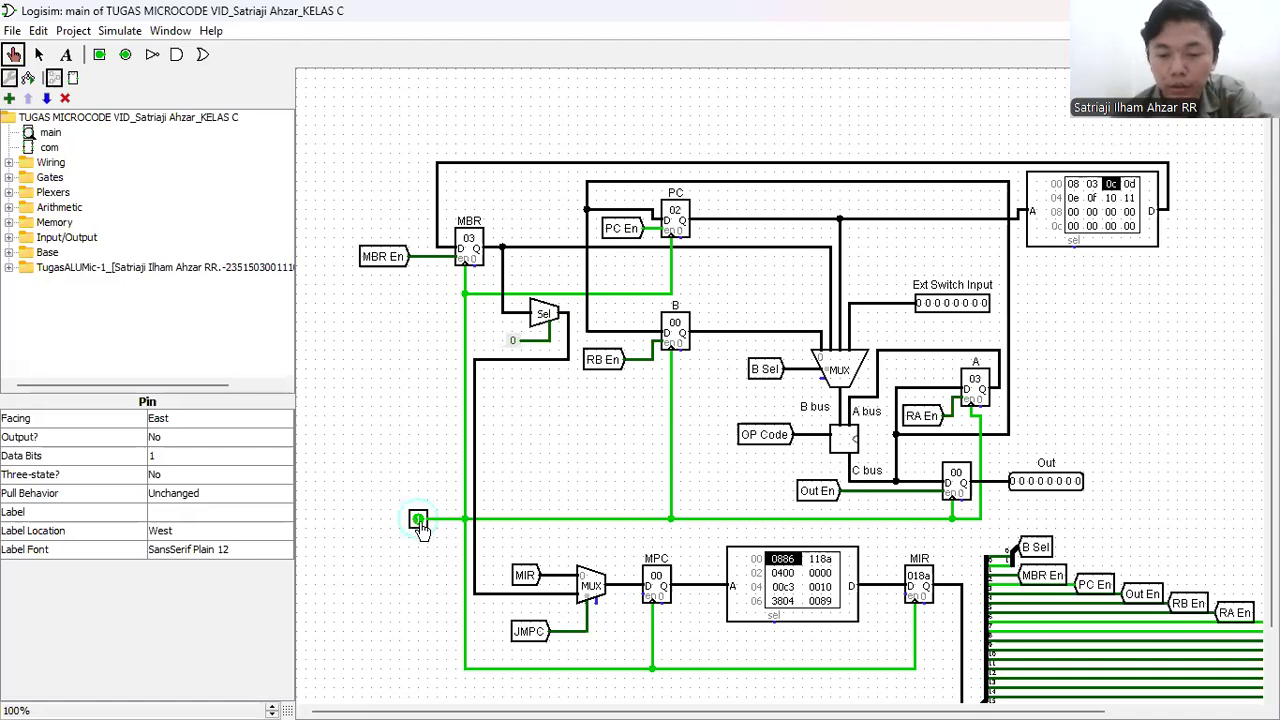
{"action": "left_click", "coordinate": [419, 521]}
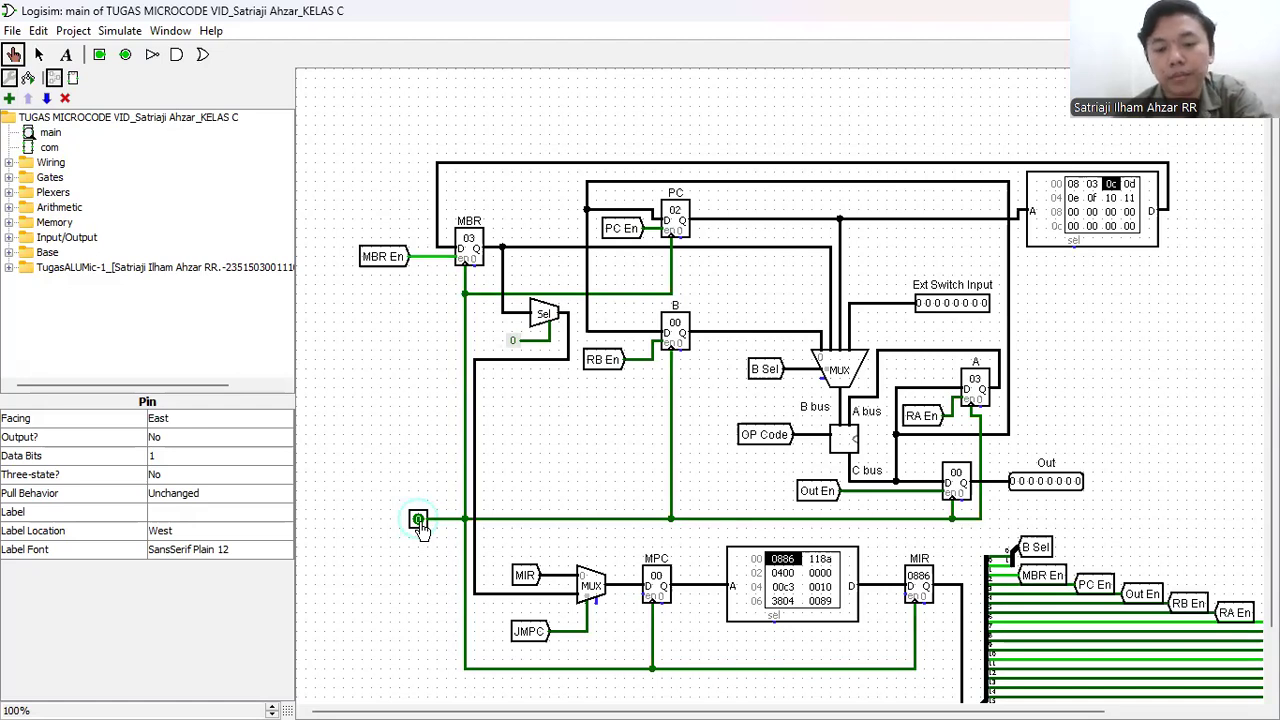
{"action": "left_click", "coordinate": [419, 521]}
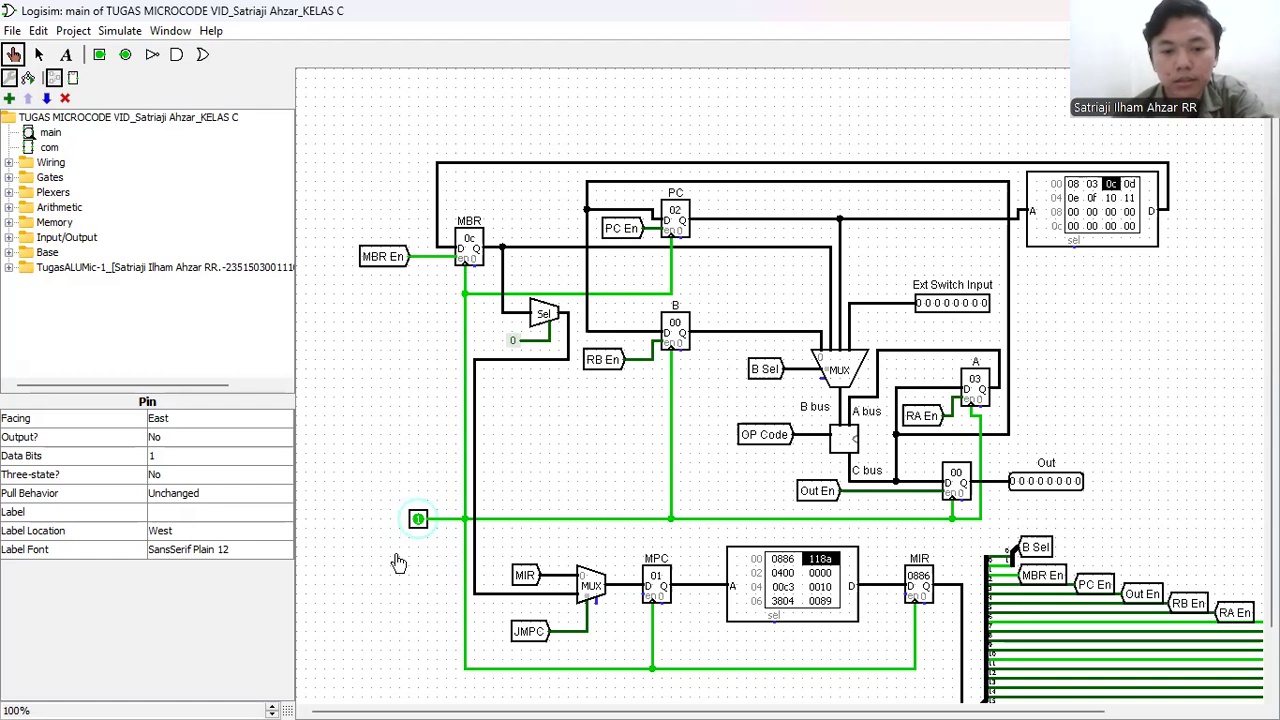
{"action": "left_click", "coordinate": [418, 520]}
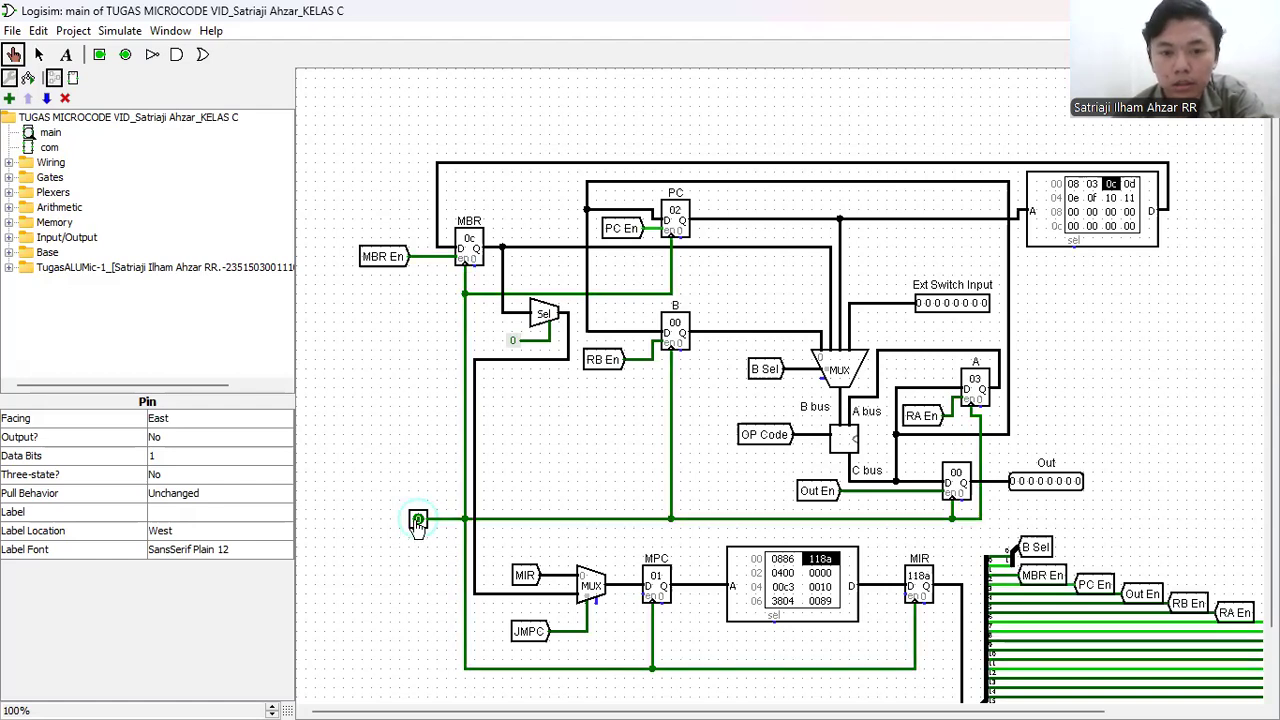
{"action": "left_click", "coordinate": [418, 520]}
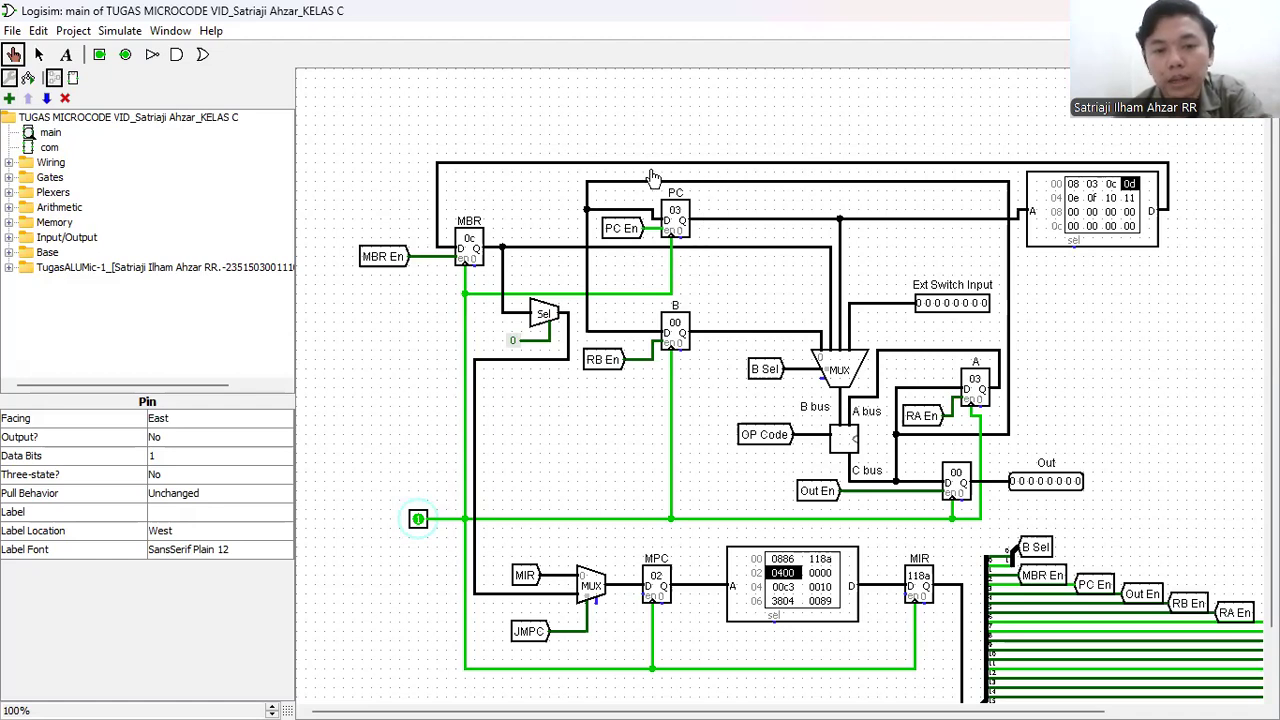
{"action": "left_click", "coordinate": [418, 520]}
{"action": "left_click", "coordinate": [418, 520]}
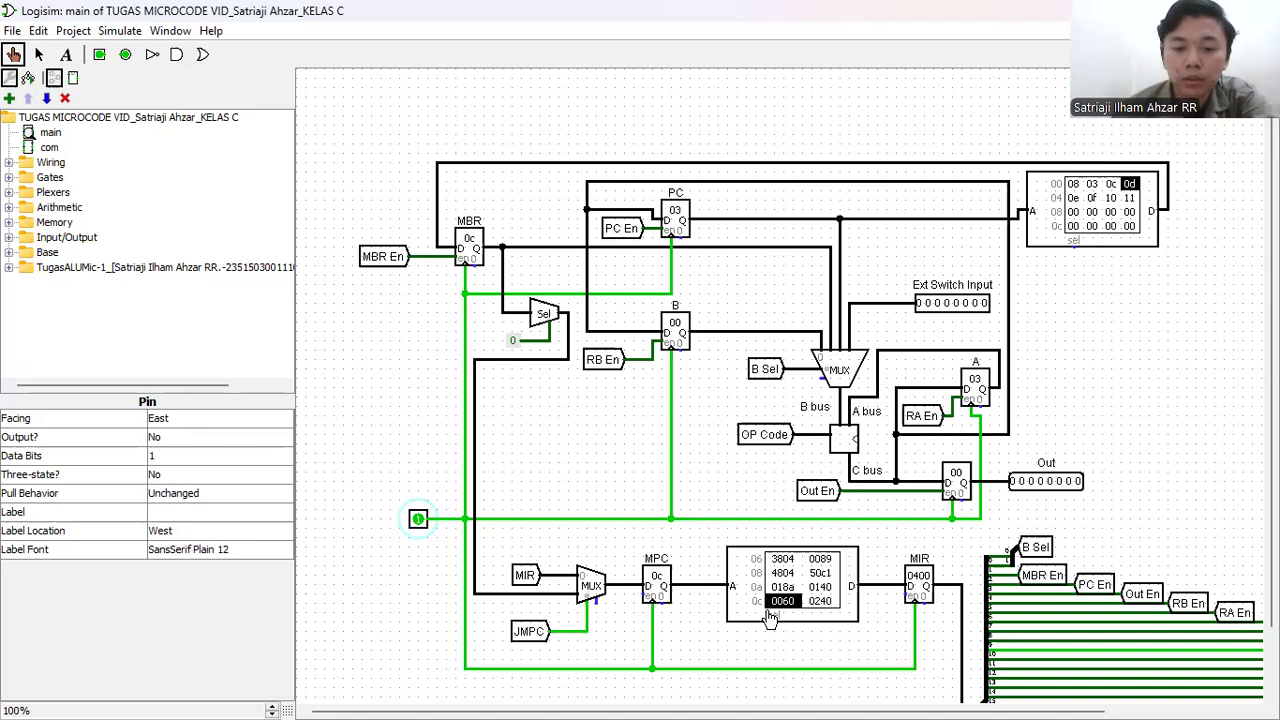
- Toggle the clock pin to execute MOV B, A, ending with the clock low and fetch microinstruction 0886 in the MIR
{"action": "left_click", "coordinate": [418, 521]}
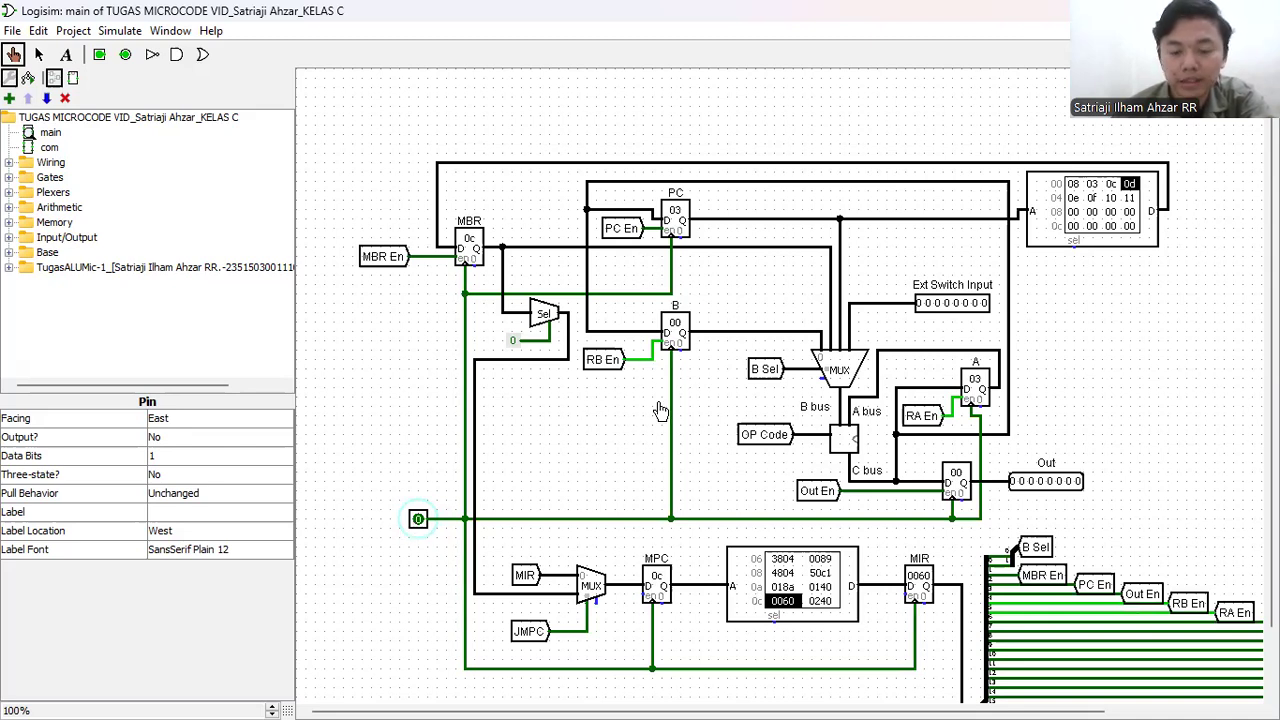
{"action": "left_click", "coordinate": [418, 521]}
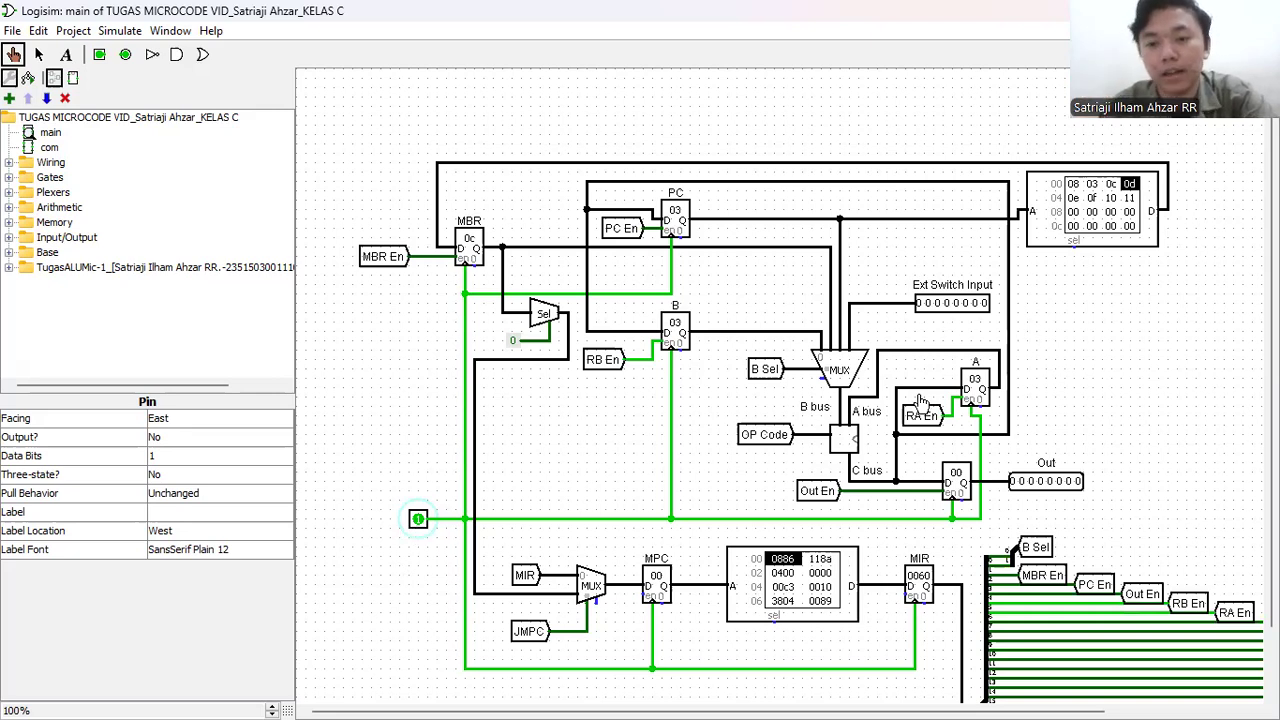
{"action": "left_click", "coordinate": [420, 524]}
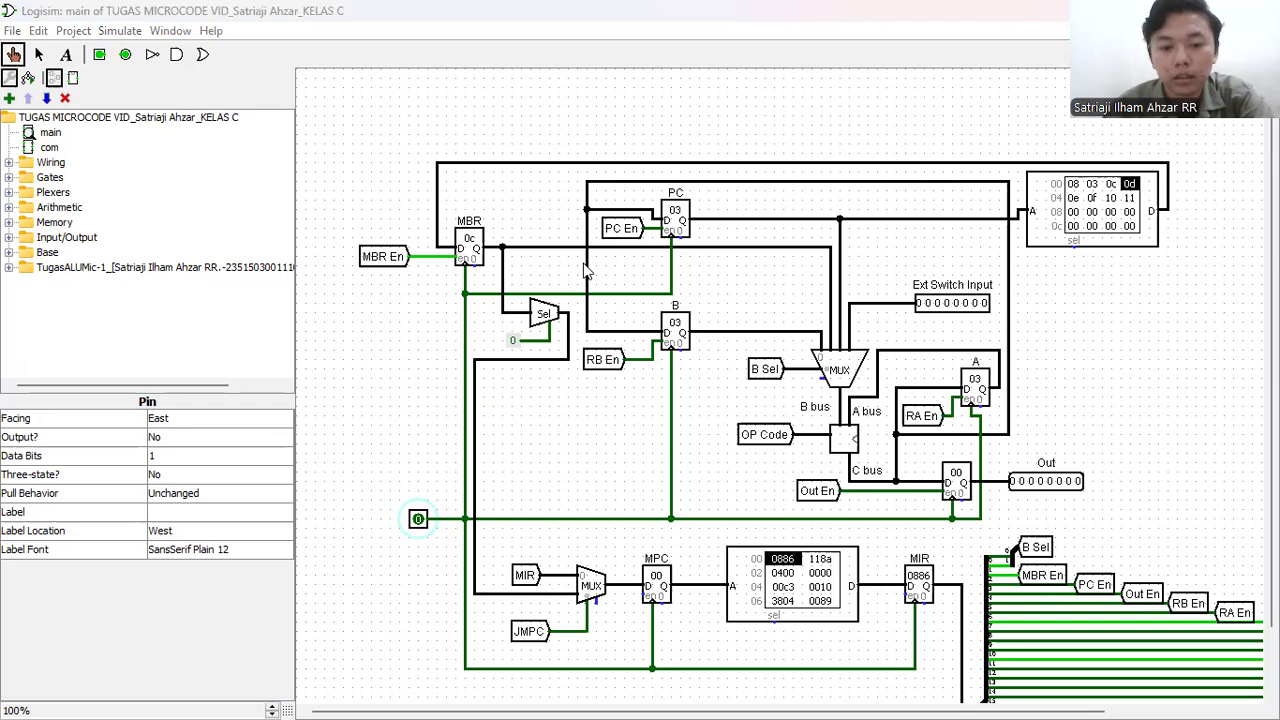
- Switch to the Excel workbook and examine the ADD A, B row, from its op code to its four hex codes
{"action": "key", "text": "alt+Tab"}
{"action": "left_click_drag", "start_coordinate": [957, 684], "coordinate": [789, 694]}
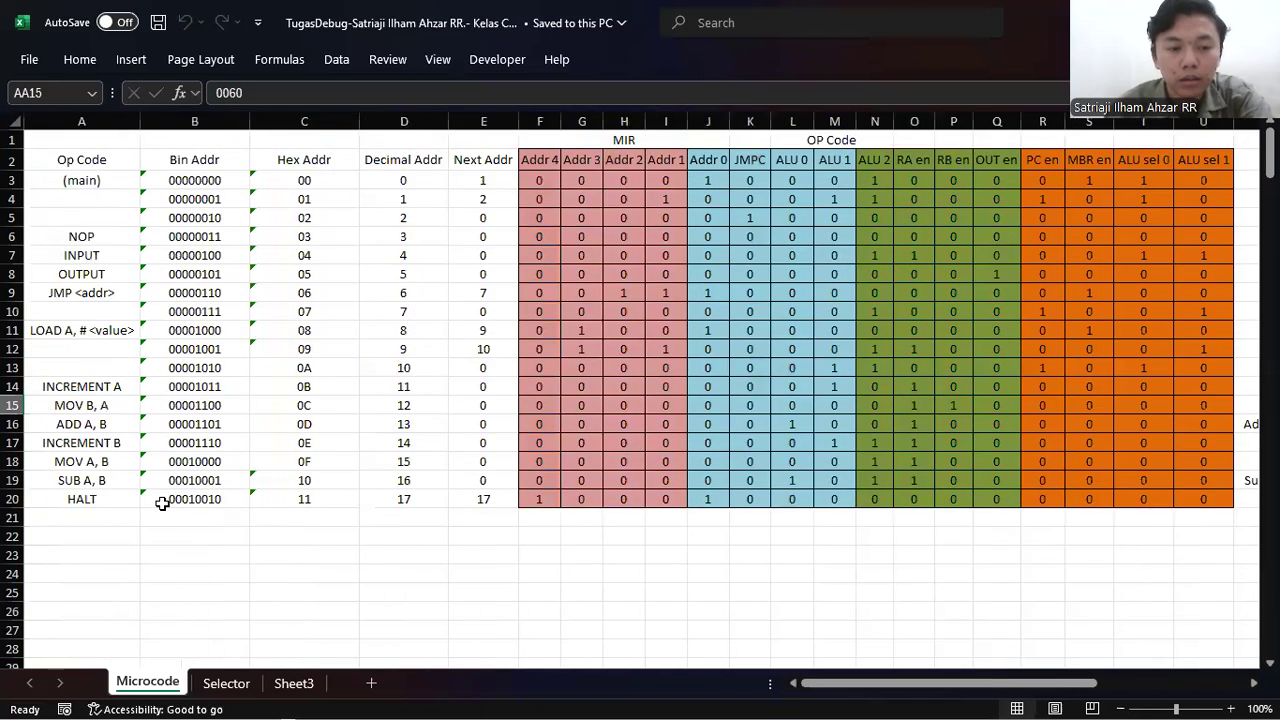
{"action": "left_click", "coordinate": [98, 428]}
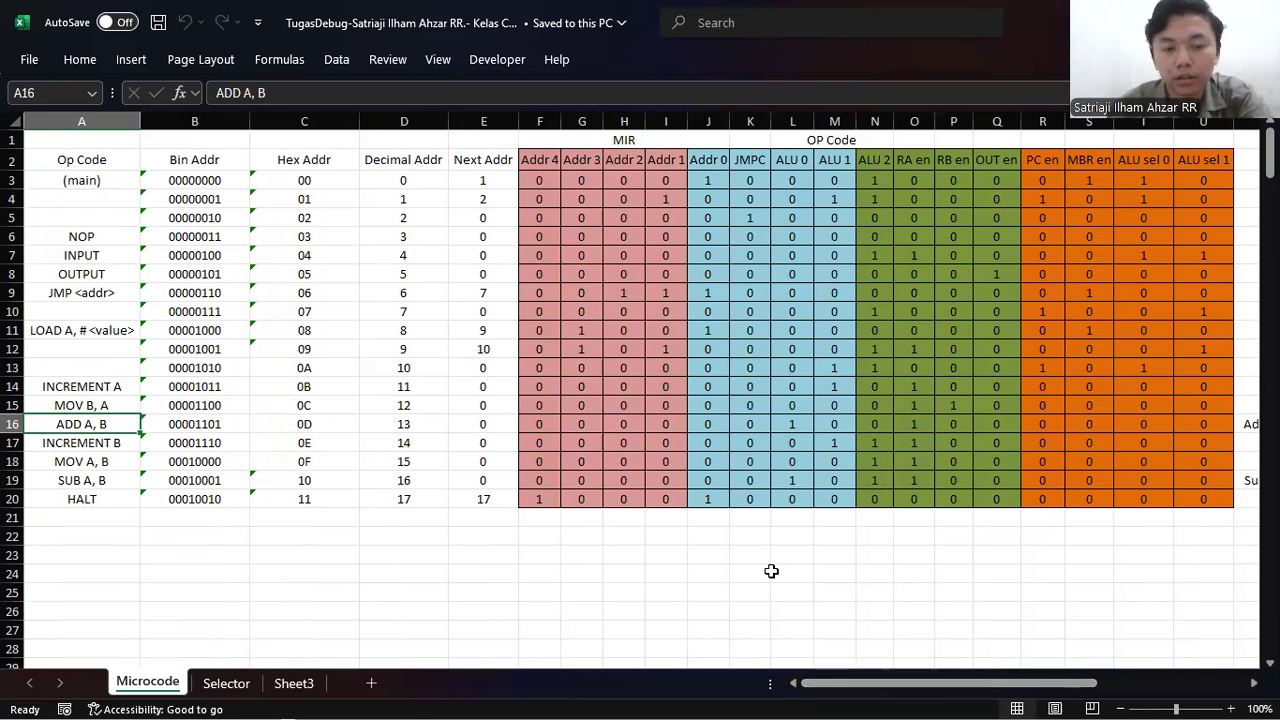
{"action": "left_click_drag", "start_coordinate": [900, 681], "coordinate": [1087, 685]}
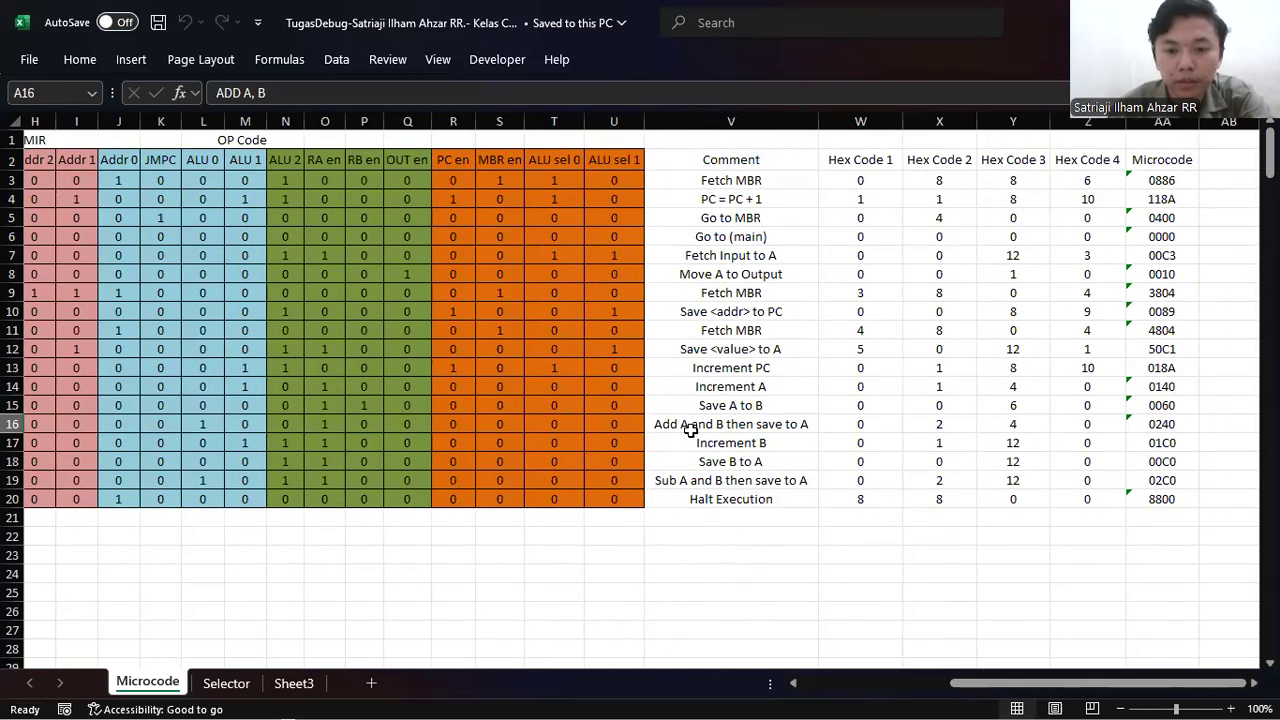
{"action": "left_click", "coordinate": [868, 428]}
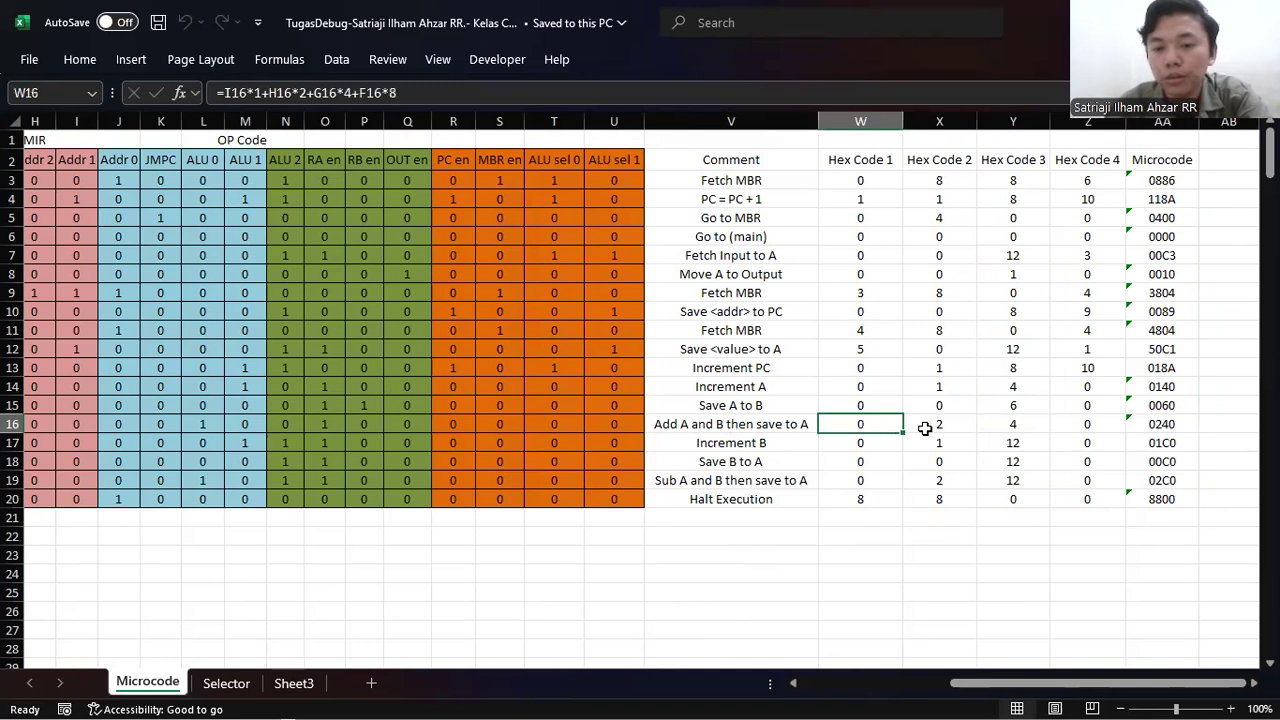
{"action": "left_click", "coordinate": [925, 428]}
{"action": "left_click", "coordinate": [992, 430]}
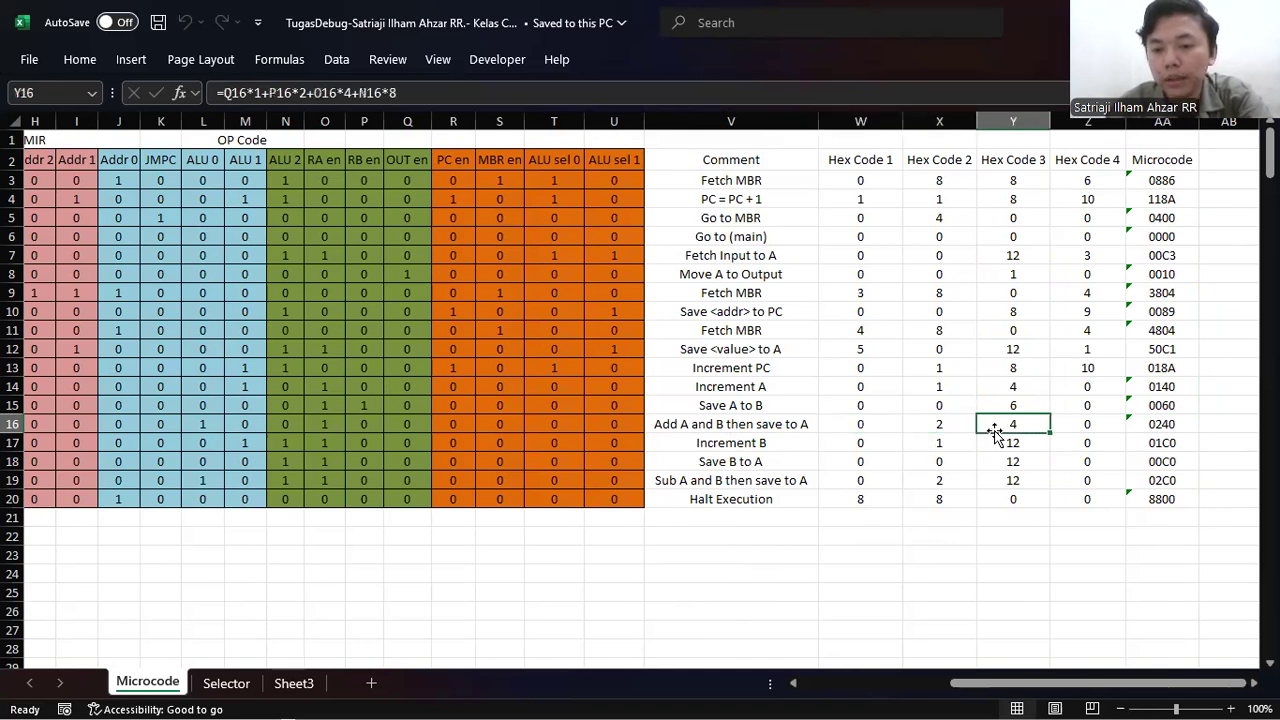
{"action": "left_click", "coordinate": [1062, 424]}
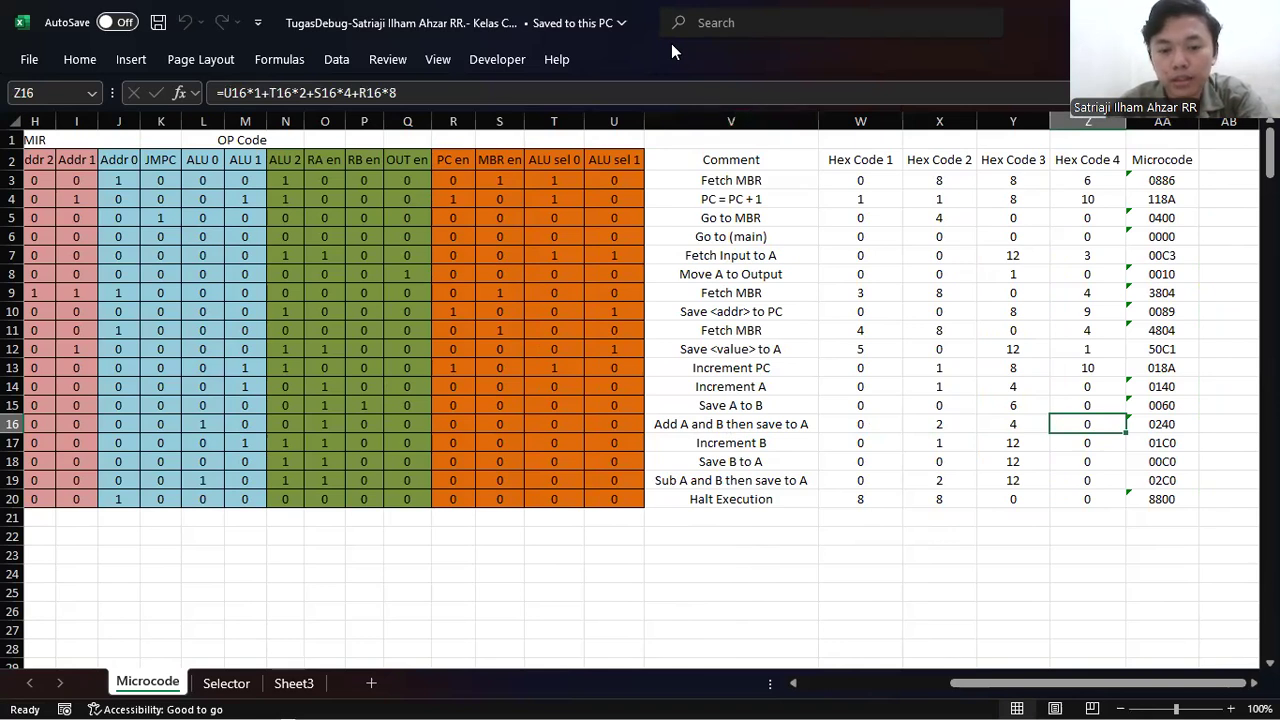
- Switch to Logisim and toggle the clock pin through the fetch routine and the ADD A, B microinstruction until the MPC returns to 00
{"action": "key", "text": "alt+Tab"}
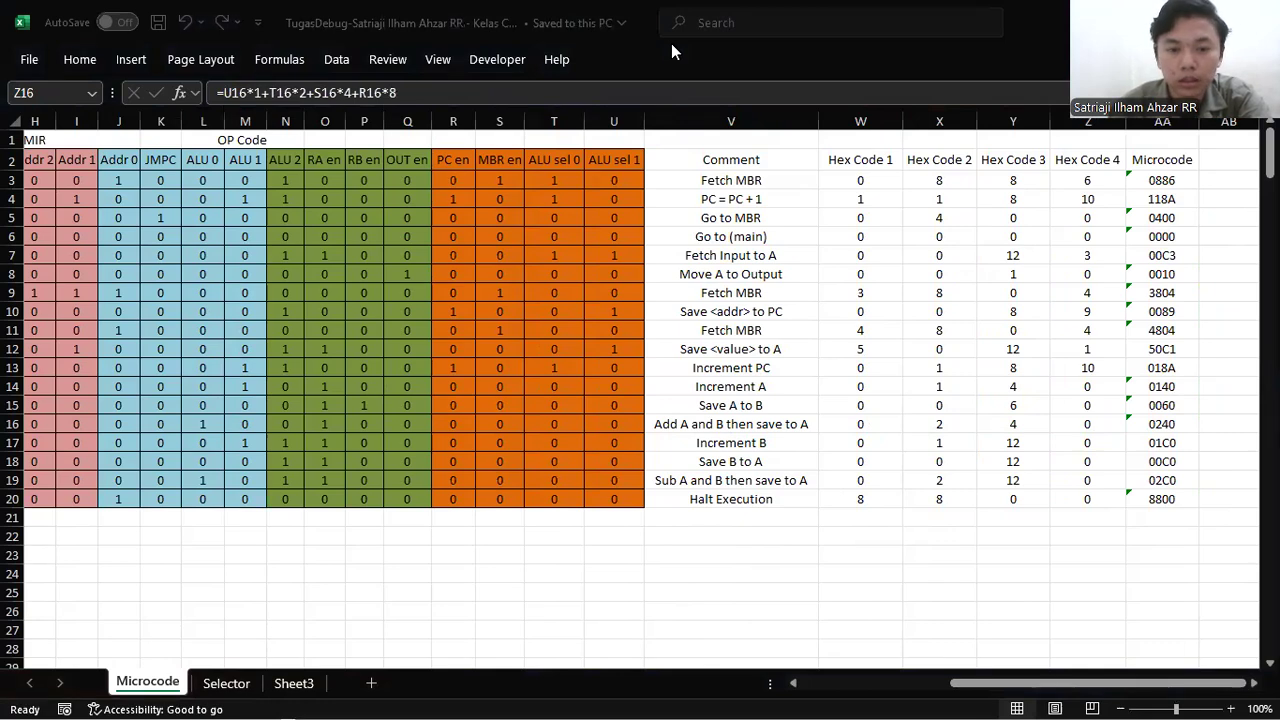
{"action": "key", "text": "alt+Tab"}
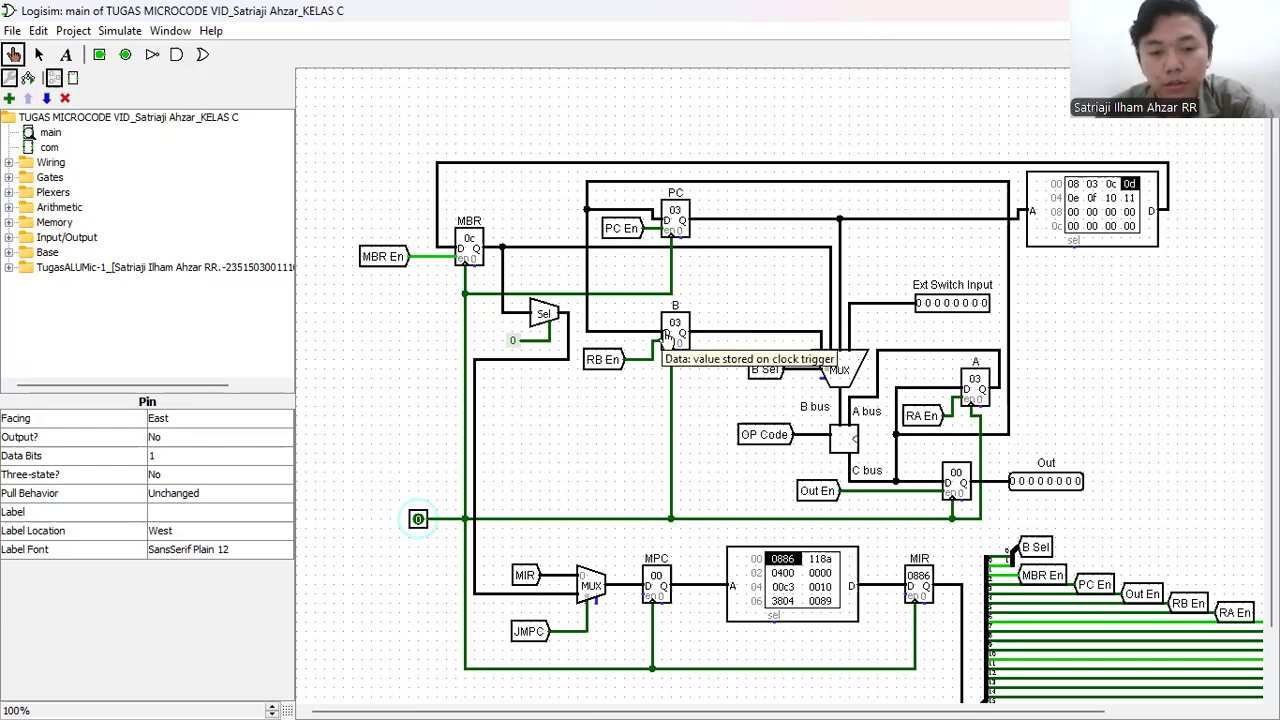
{"action": "left_click", "coordinate": [418, 520]}
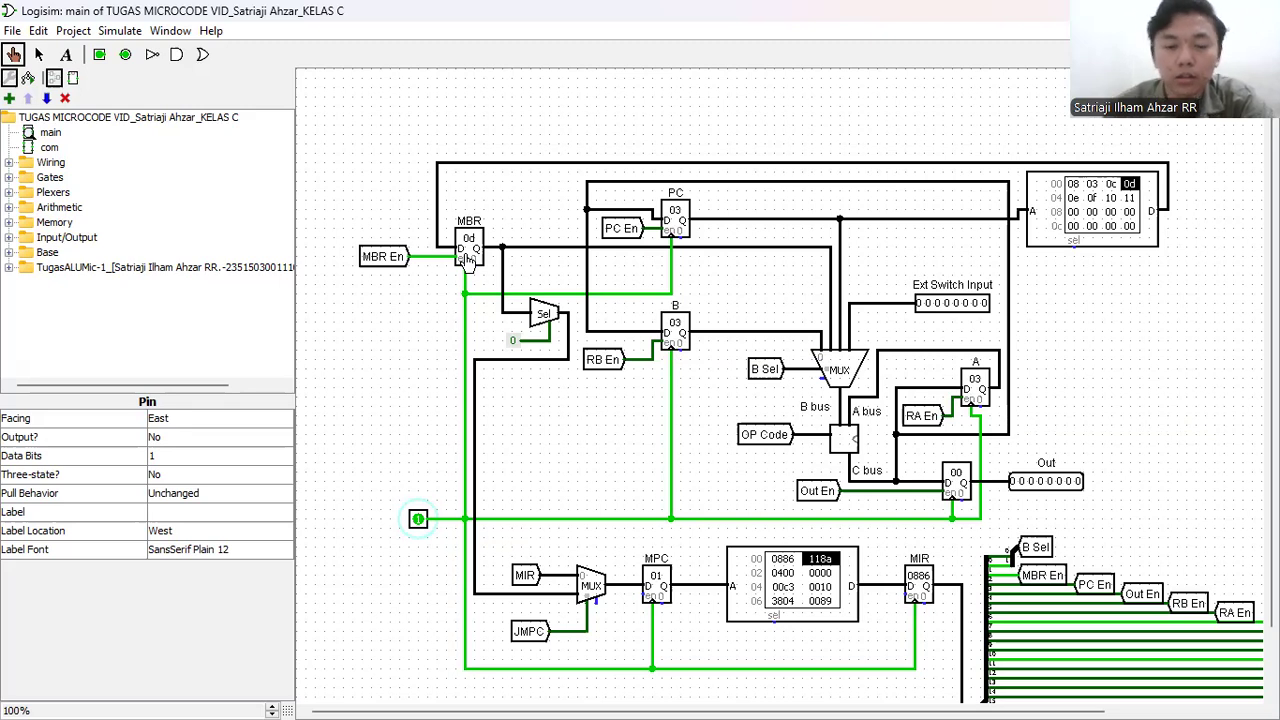
{"action": "left_click", "coordinate": [418, 520]}
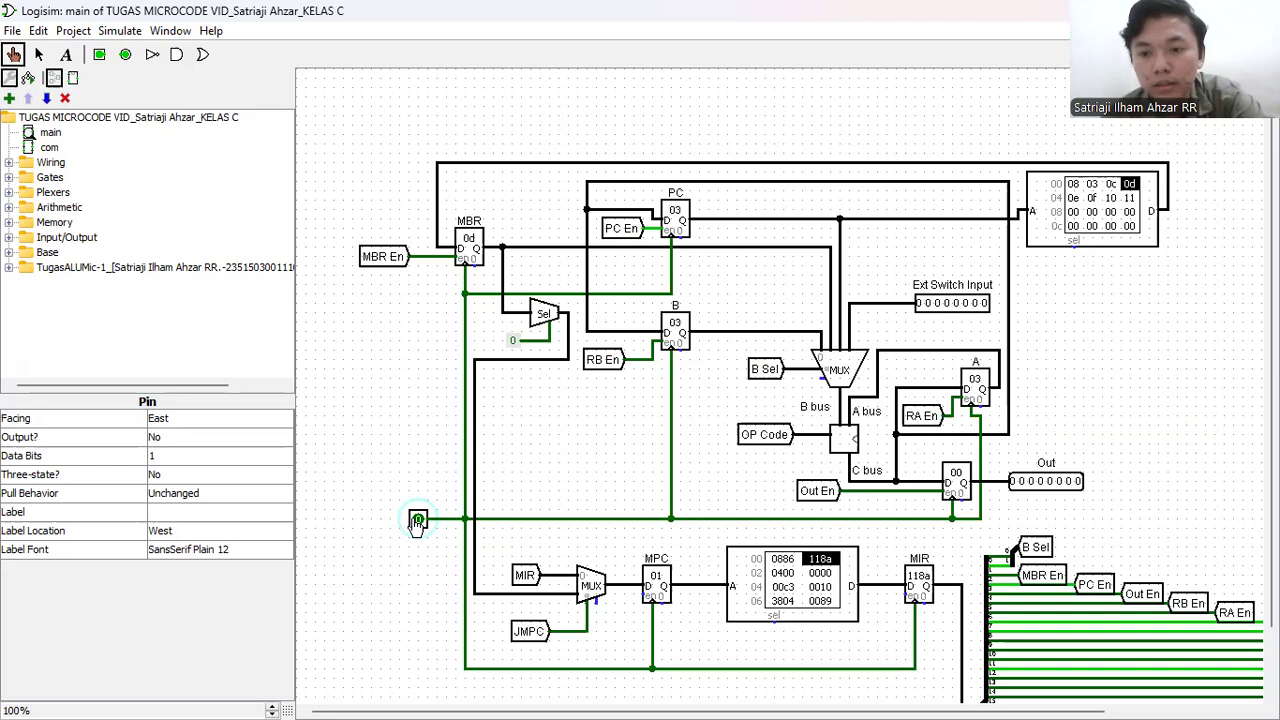
{"action": "left_click", "coordinate": [418, 520]}
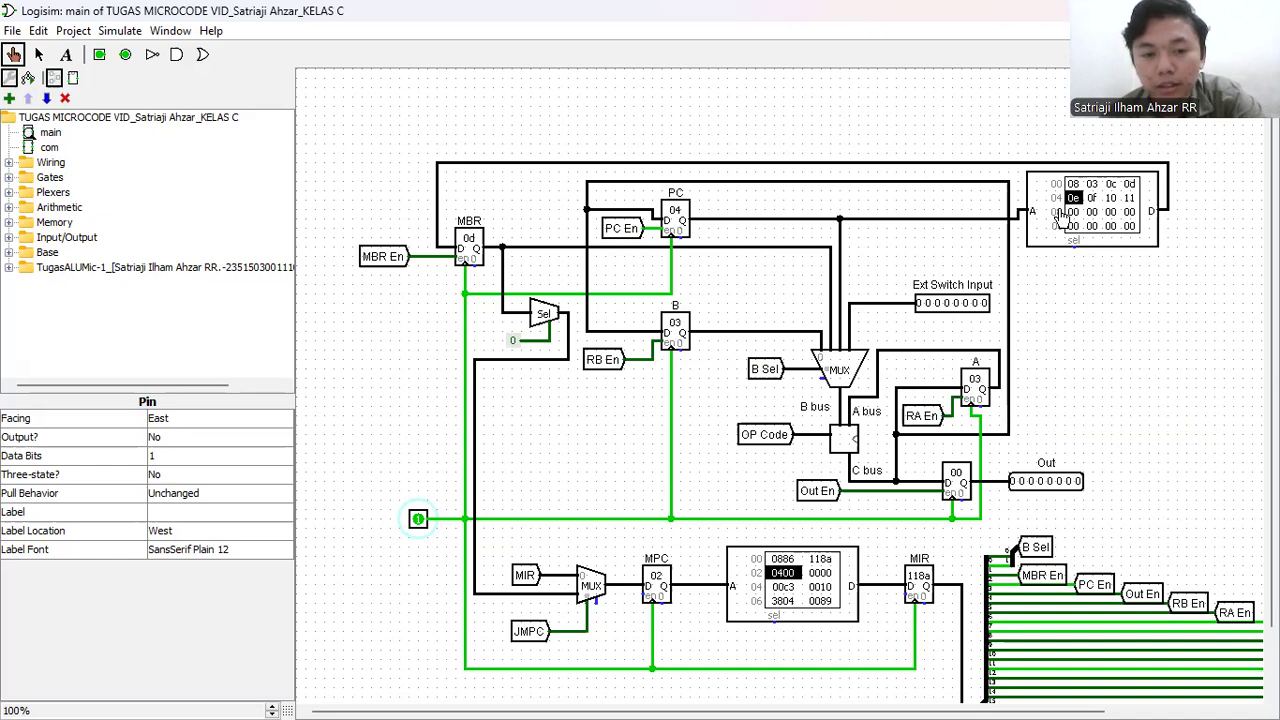
{"action": "left_click", "coordinate": [416, 520]}
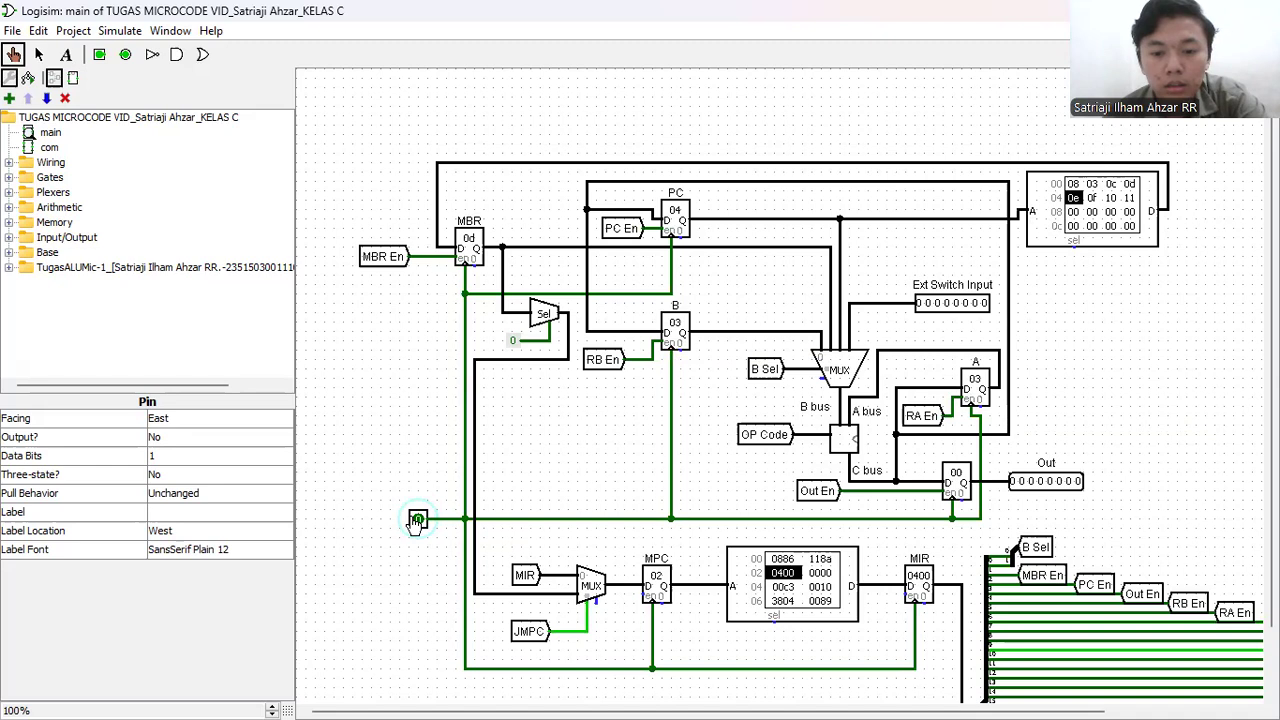
{"action": "left_click", "coordinate": [416, 520]}
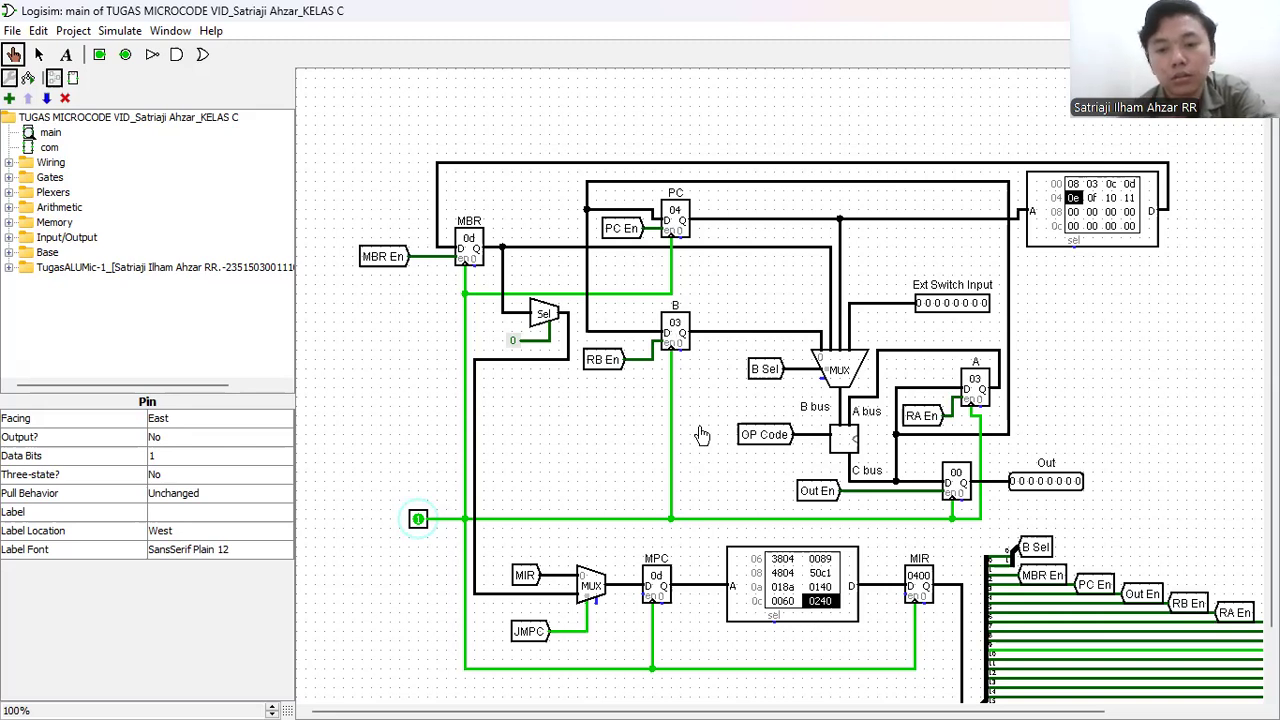
{"action": "left_click", "coordinate": [418, 520]}
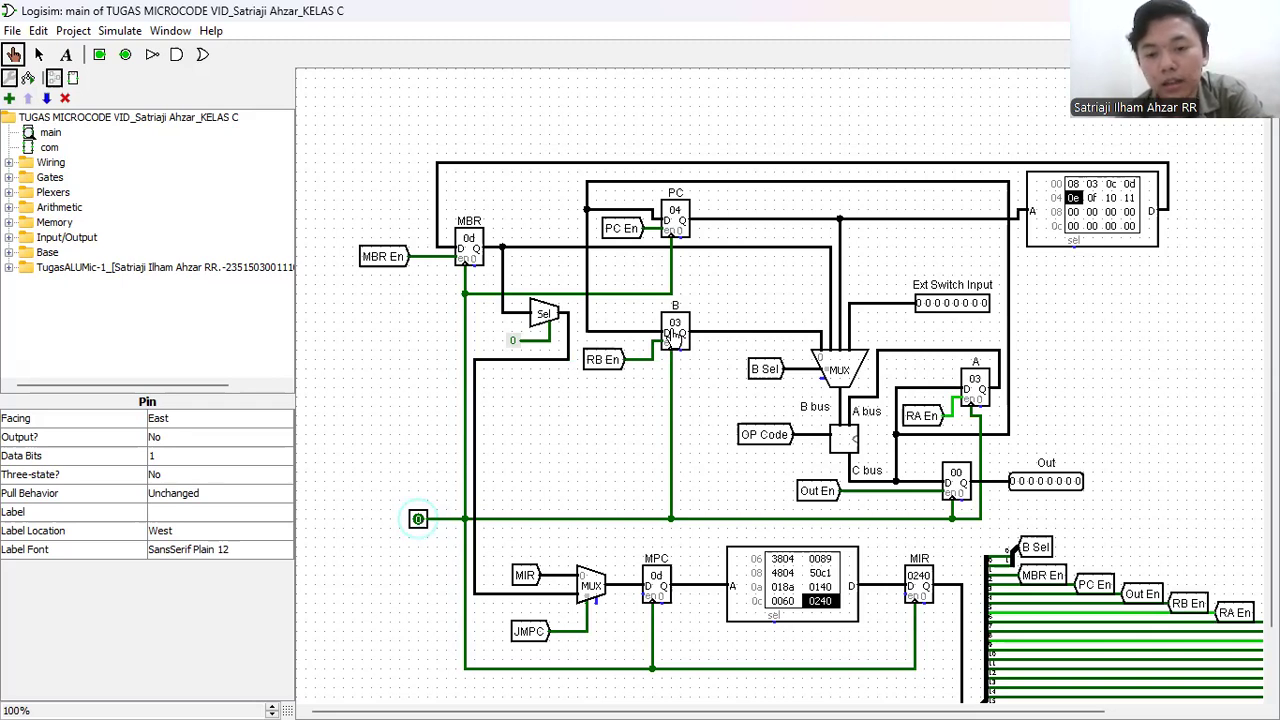
{"action": "left_click", "coordinate": [418, 519]}
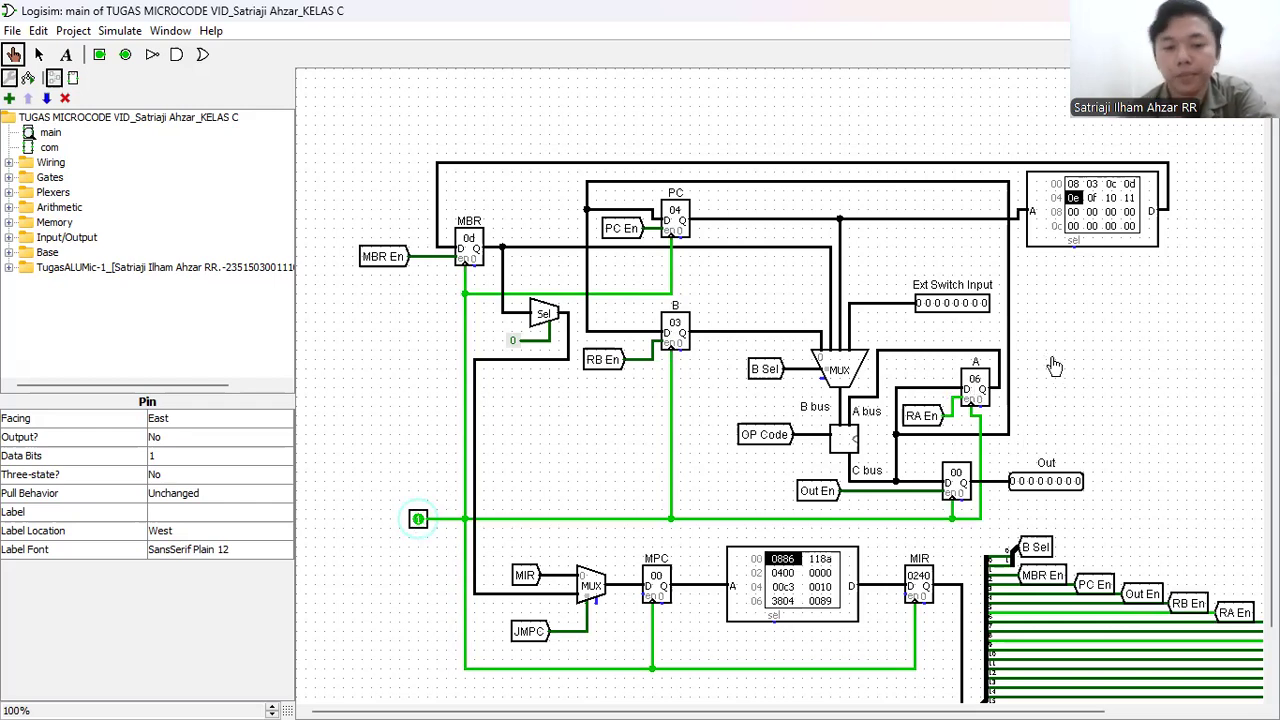
- Set the clock pin low, switch to the Excel workbook, and examine the INCREMENT B row from its op code to its microcode value
{"action": "left_click", "coordinate": [419, 521]}
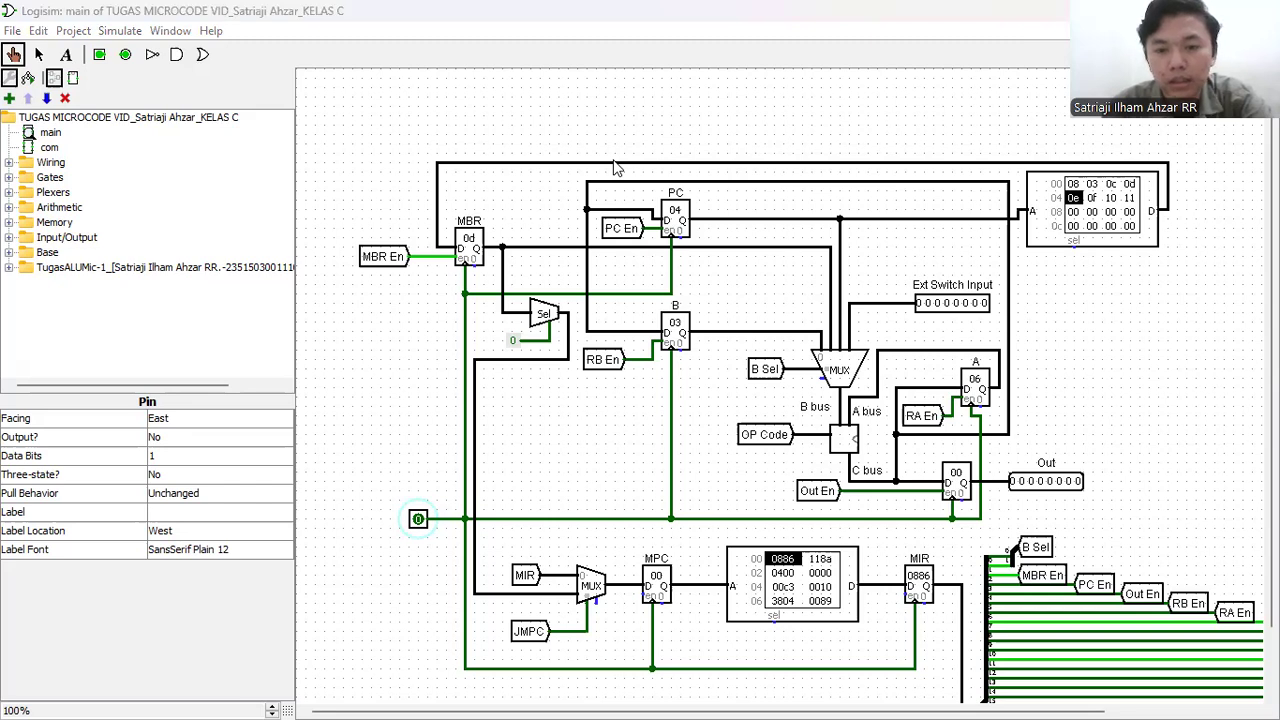
{"action": "key", "text": "alt+Tab"}
{"action": "left_click_drag", "start_coordinate": [960, 687], "coordinate": [700, 690]}
{"action": "left_click", "coordinate": [52, 443]}
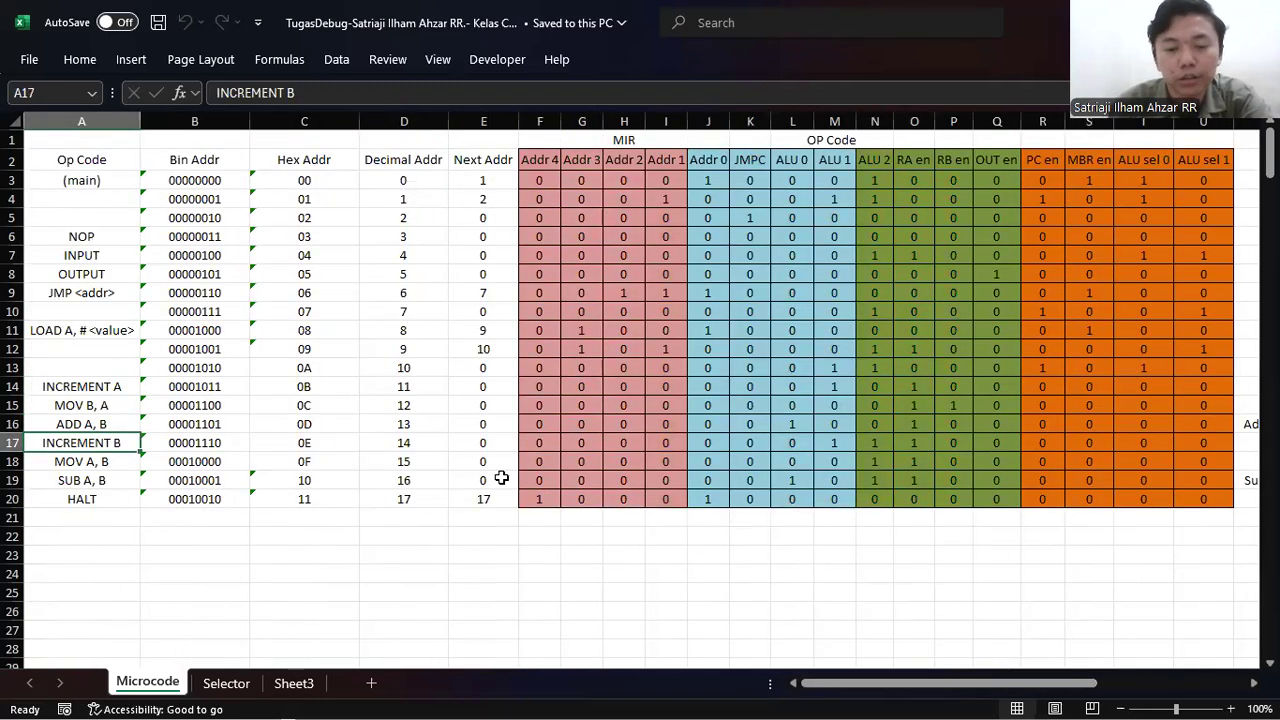
{"action": "left_click_drag", "start_coordinate": [829, 684], "coordinate": [1009, 631]}
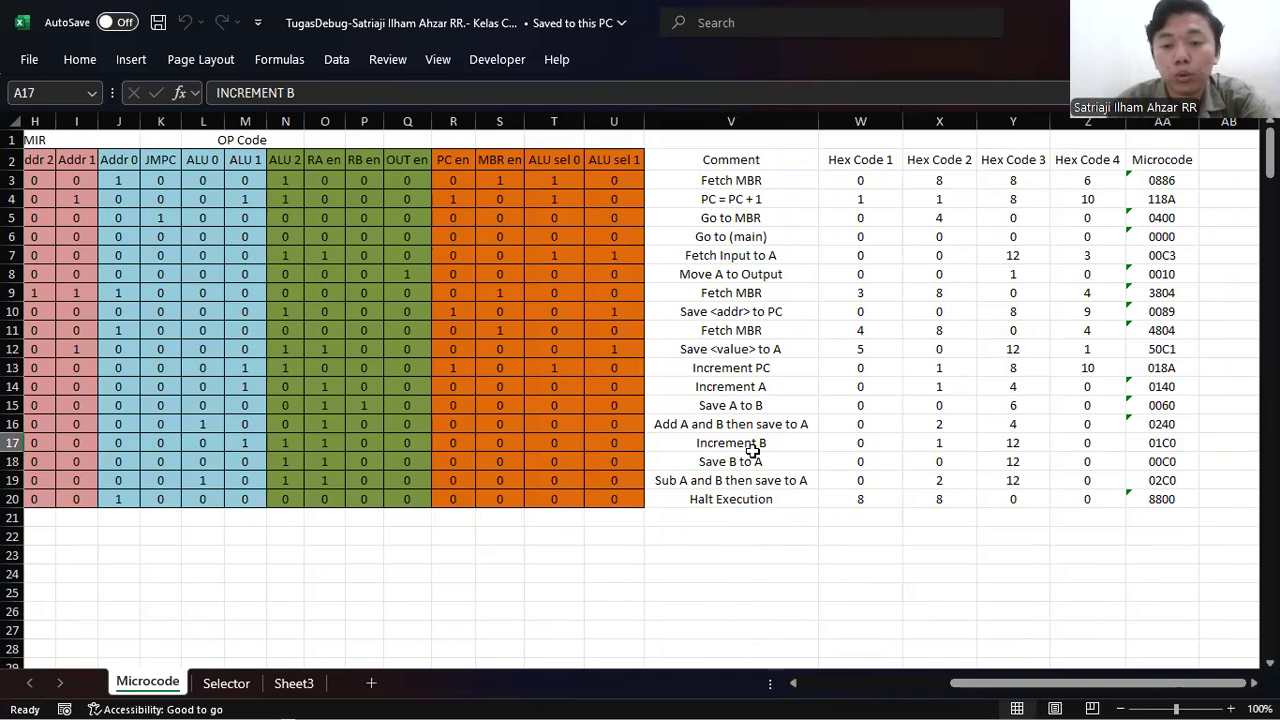
{"action": "left_click", "coordinate": [855, 443]}
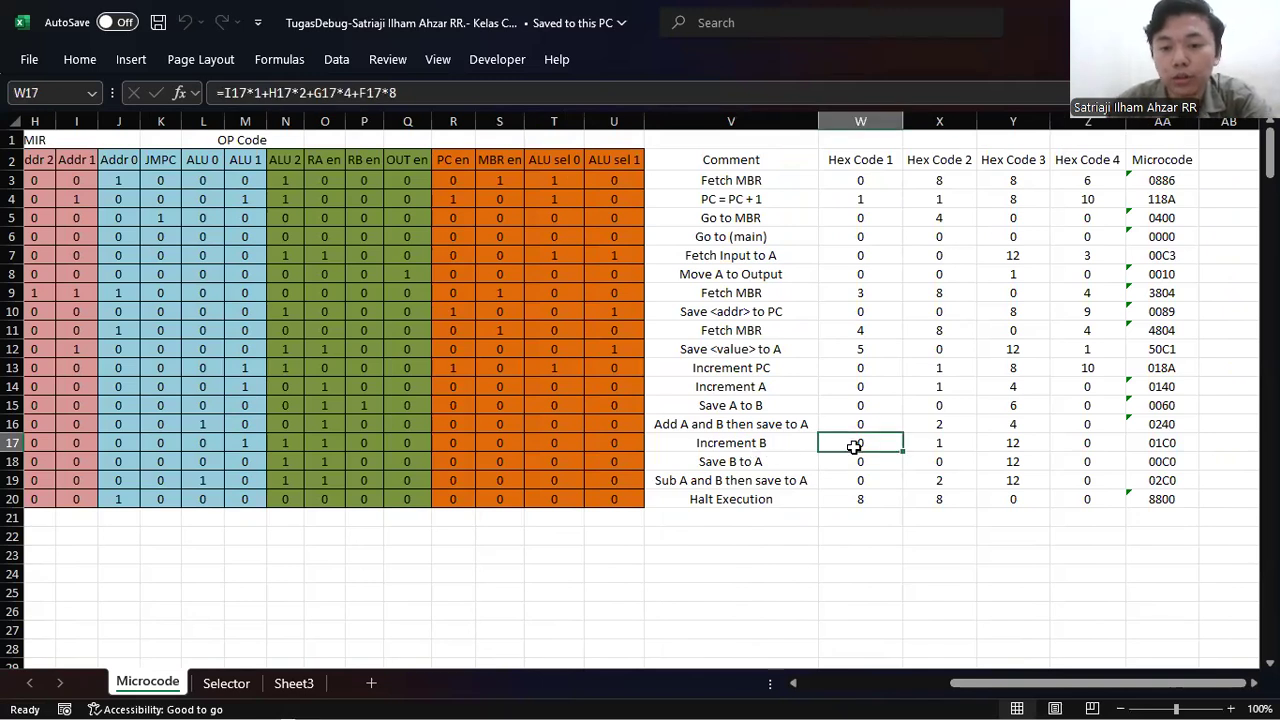
{"action": "left_click", "coordinate": [940, 446]}
{"action": "left_click", "coordinate": [1008, 442]}
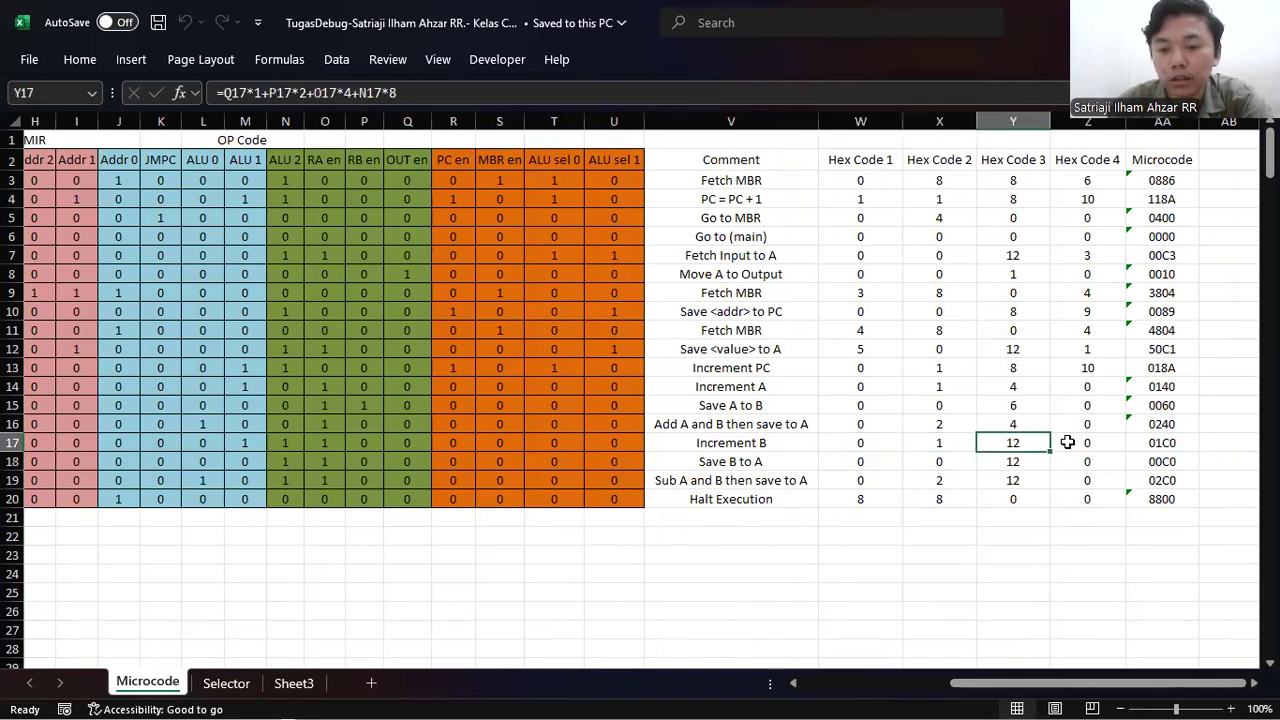
{"action": "left_click", "coordinate": [1068, 442]}
{"action": "left_click", "coordinate": [1157, 446]}
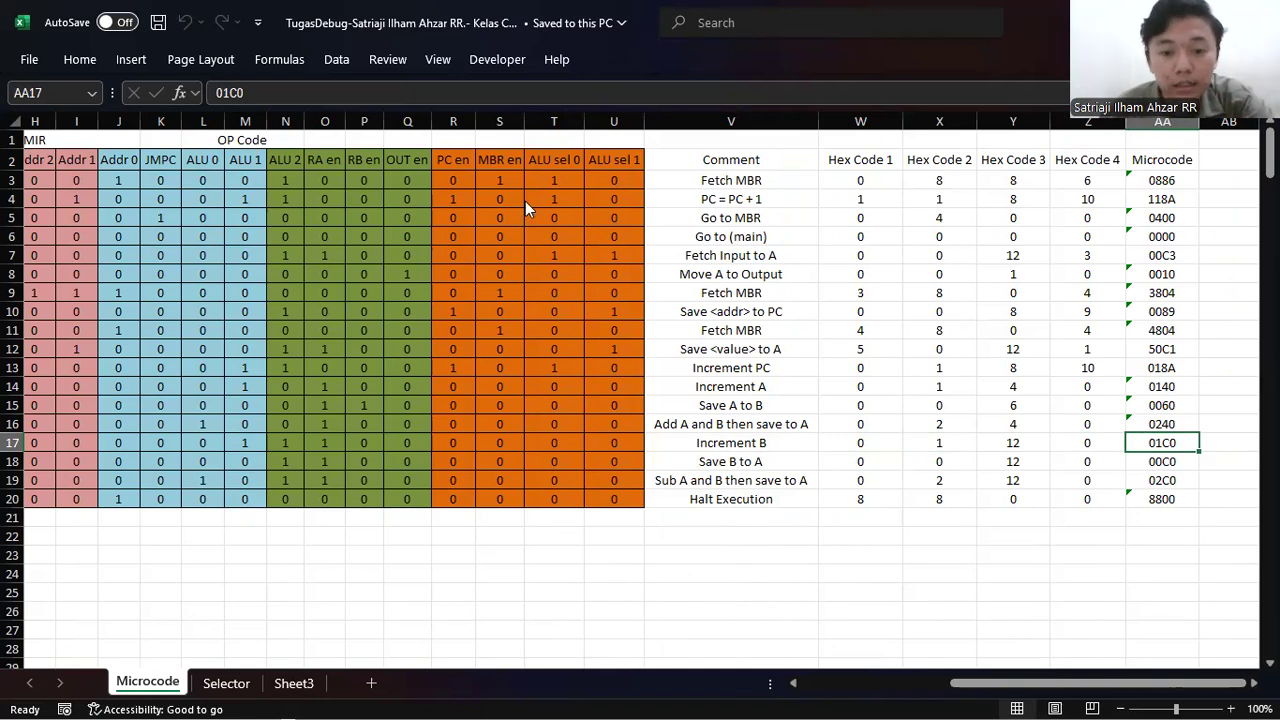
- Switch to Logisim and toggle the clock pin through the fetch routine and the INCREMENT B microinstruction until the MPC returns to 00
{"action": "key", "text": "alt+Tab"}
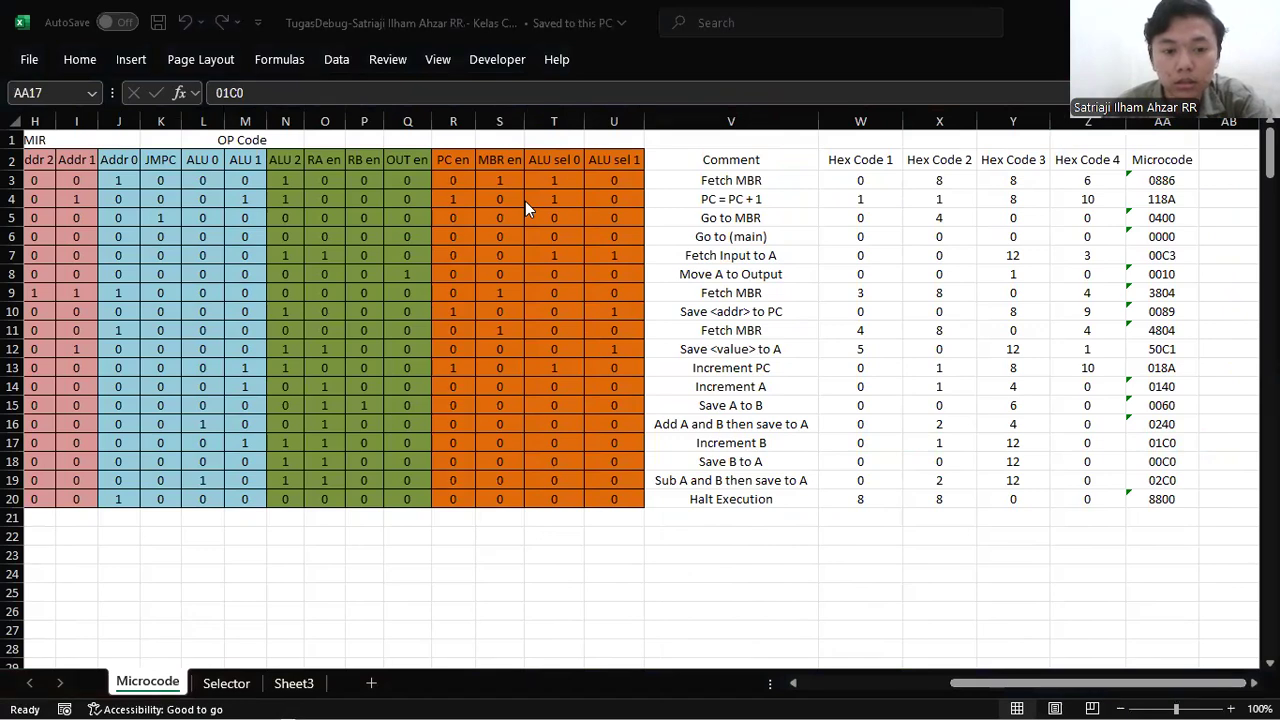
{"action": "left_click", "coordinate": [613, 702]}
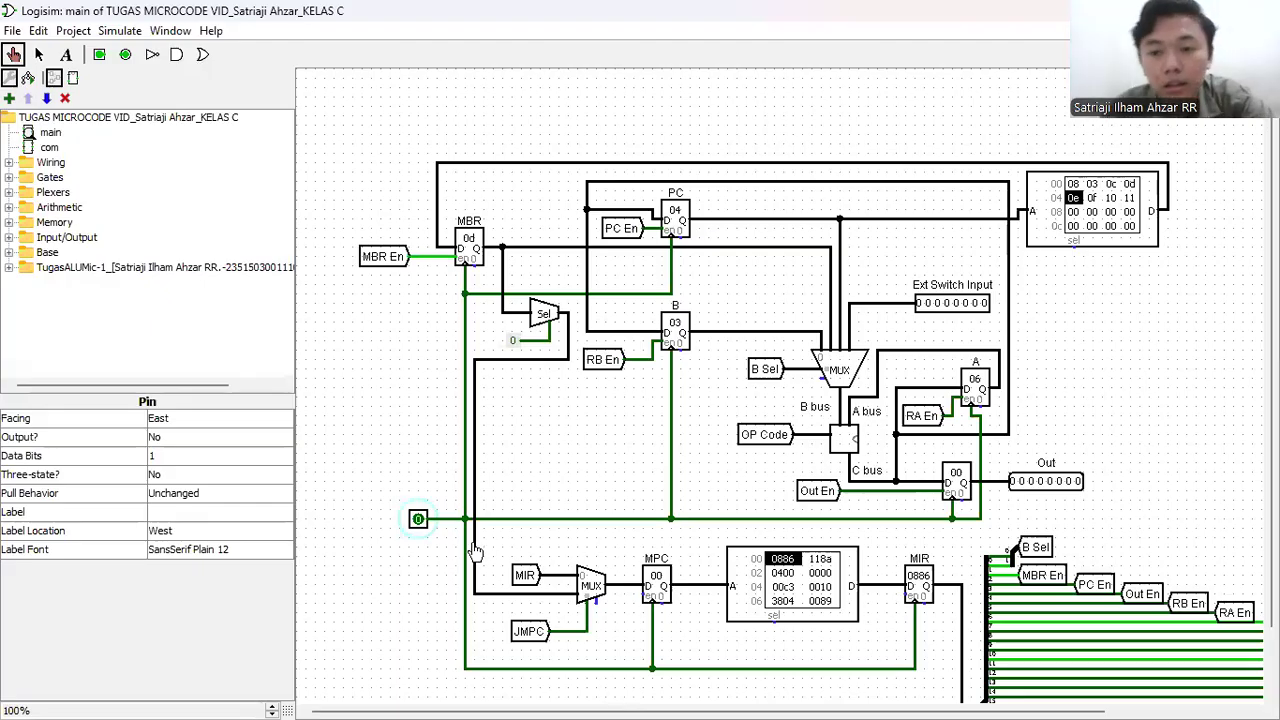
{"action": "left_click", "coordinate": [420, 524]}
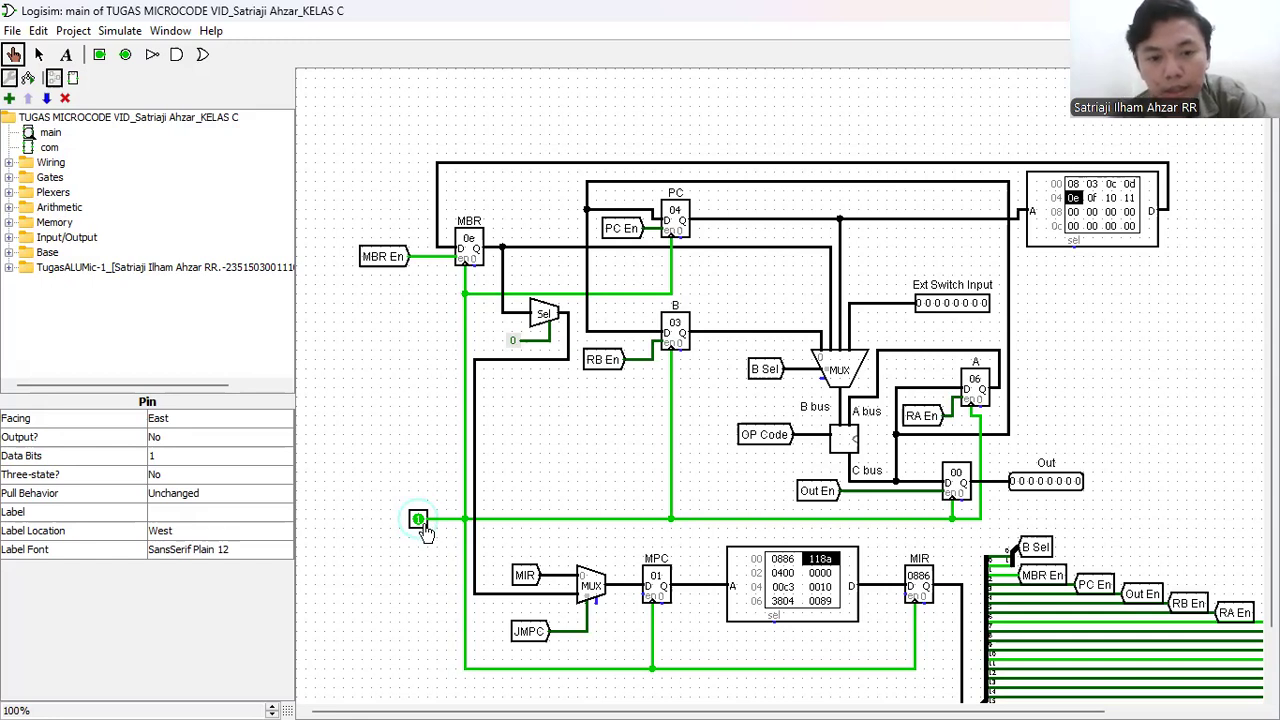
{"action": "left_click", "coordinate": [420, 522]}
{"action": "left_click", "coordinate": [419, 520]}
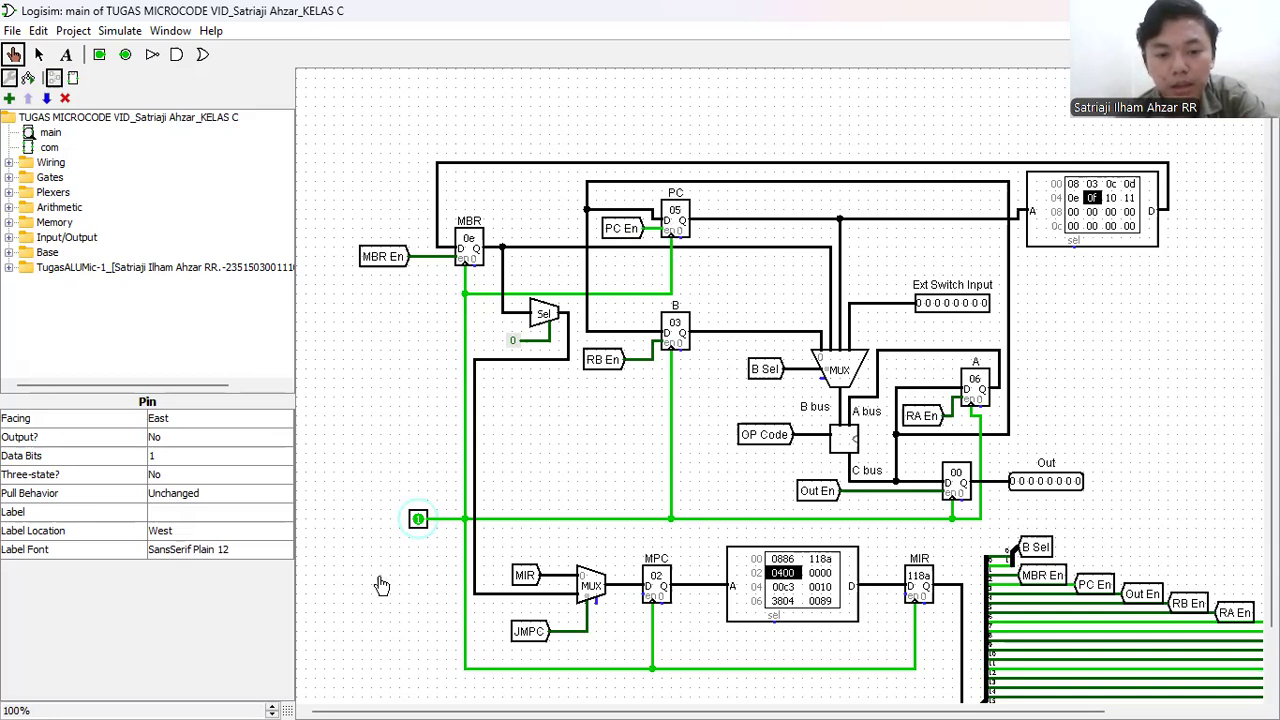
{"action": "left_click", "coordinate": [418, 520]}
{"action": "left_click", "coordinate": [418, 520]}
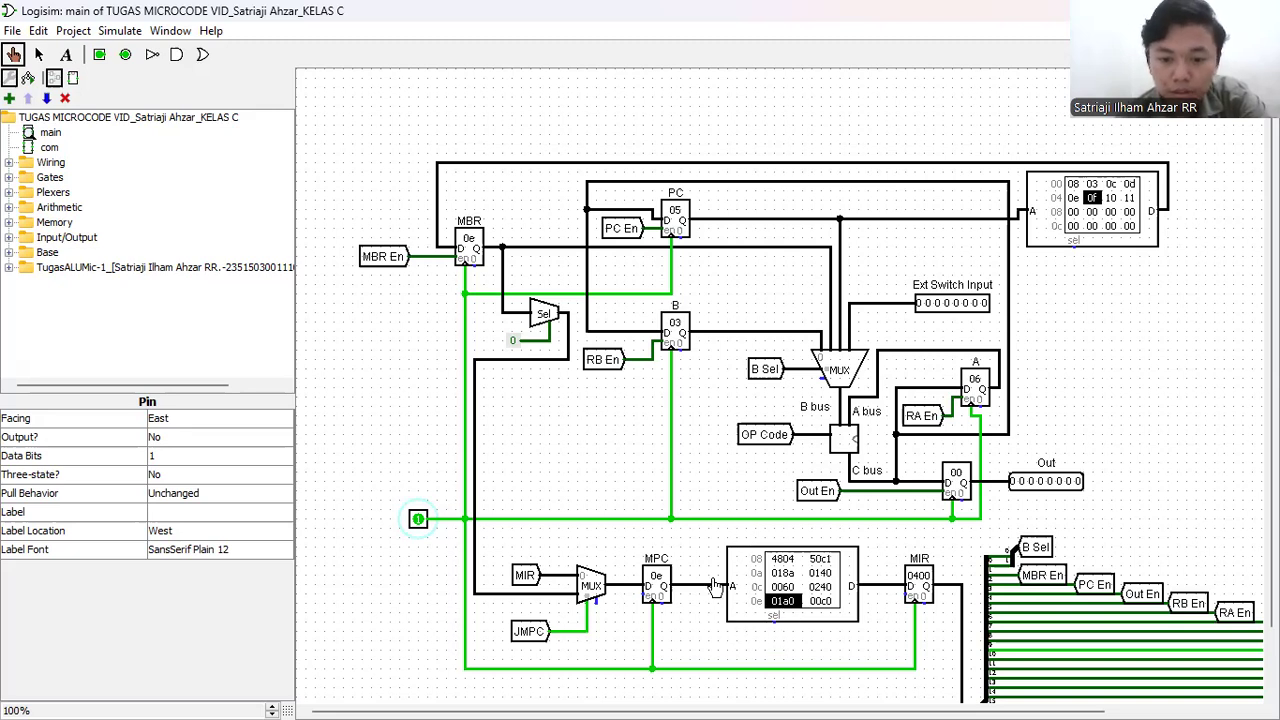
{"action": "left_click", "coordinate": [419, 522]}
{"action": "left_click", "coordinate": [419, 522]}
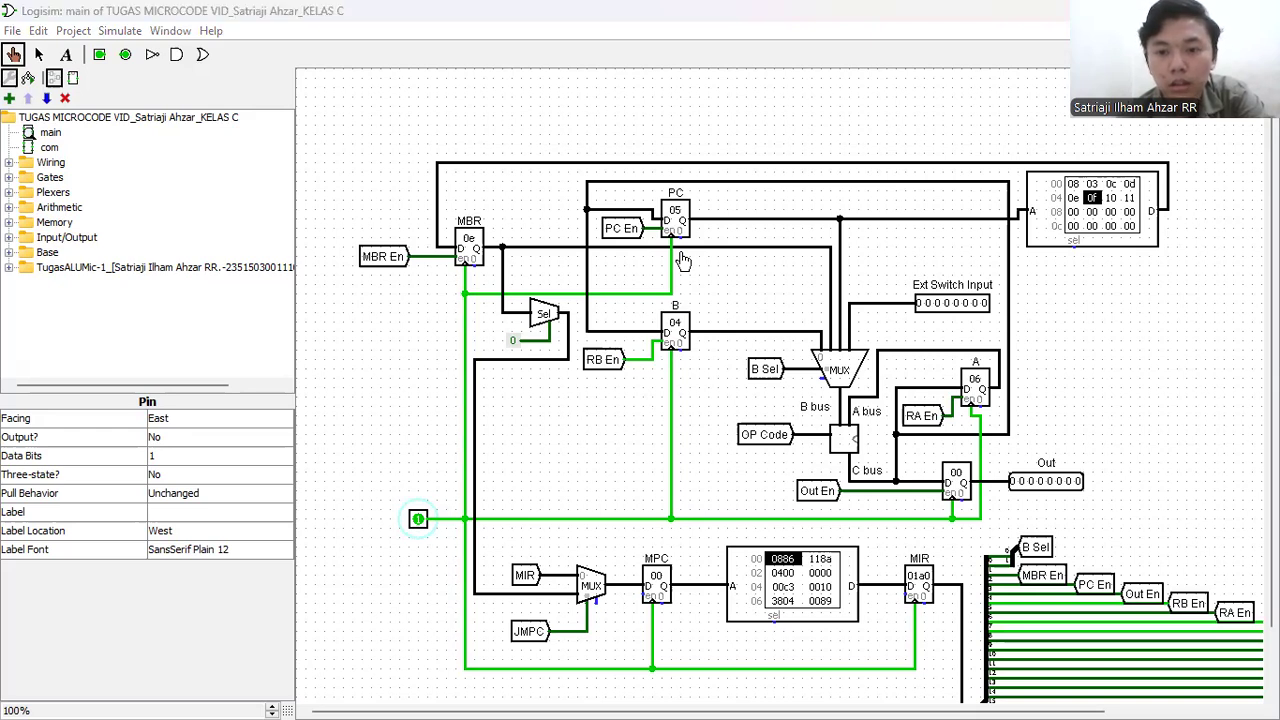
- Switch to the Excel workbook and examine the op code and hex address of the MOV A, B row
{"action": "left_click", "coordinate": [862, 710]}
{"action": "left_click_drag", "start_coordinate": [985, 678], "coordinate": [957, 698]}
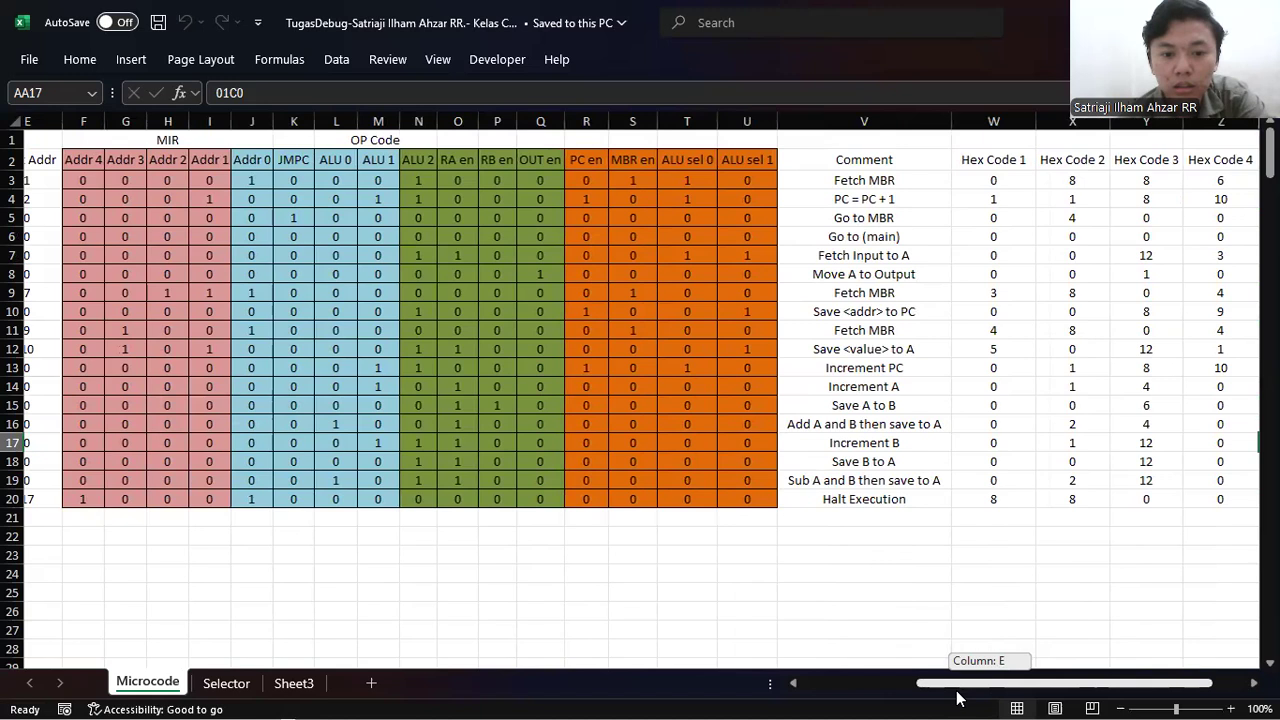
{"action": "left_click_drag", "start_coordinate": [957, 698], "coordinate": [810, 697]}
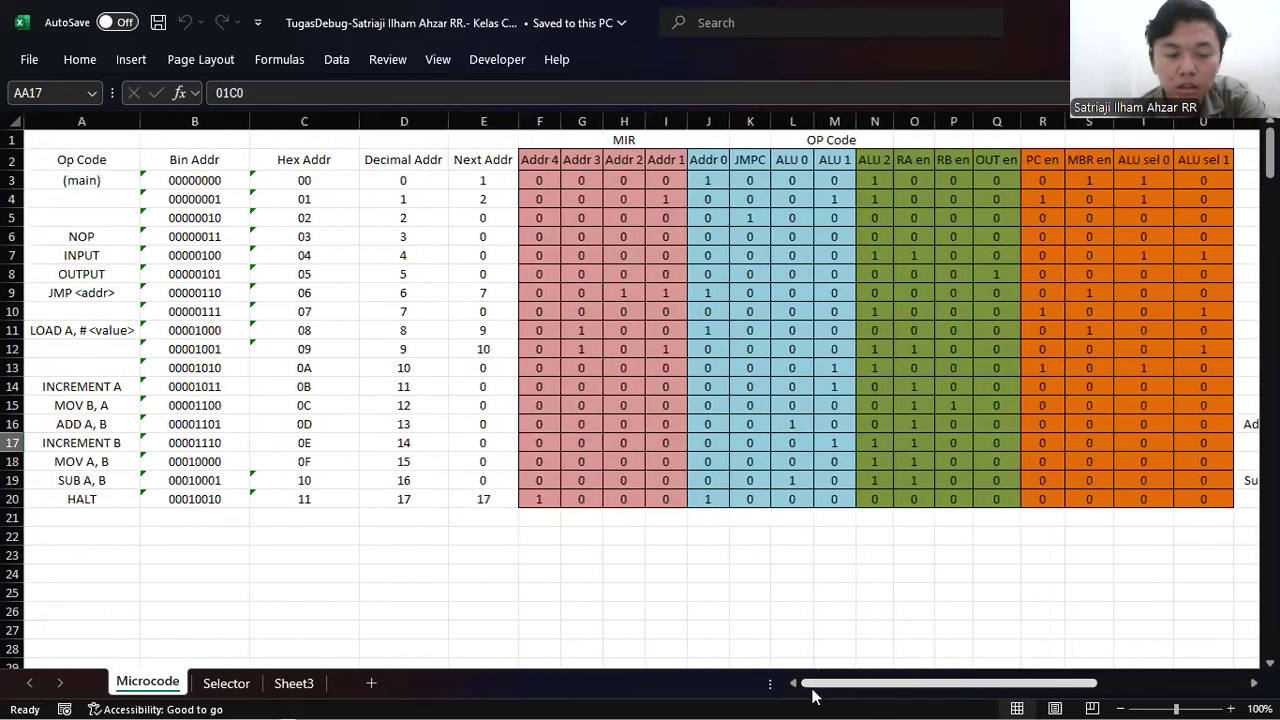
{"action": "left_click", "coordinate": [53, 465]}
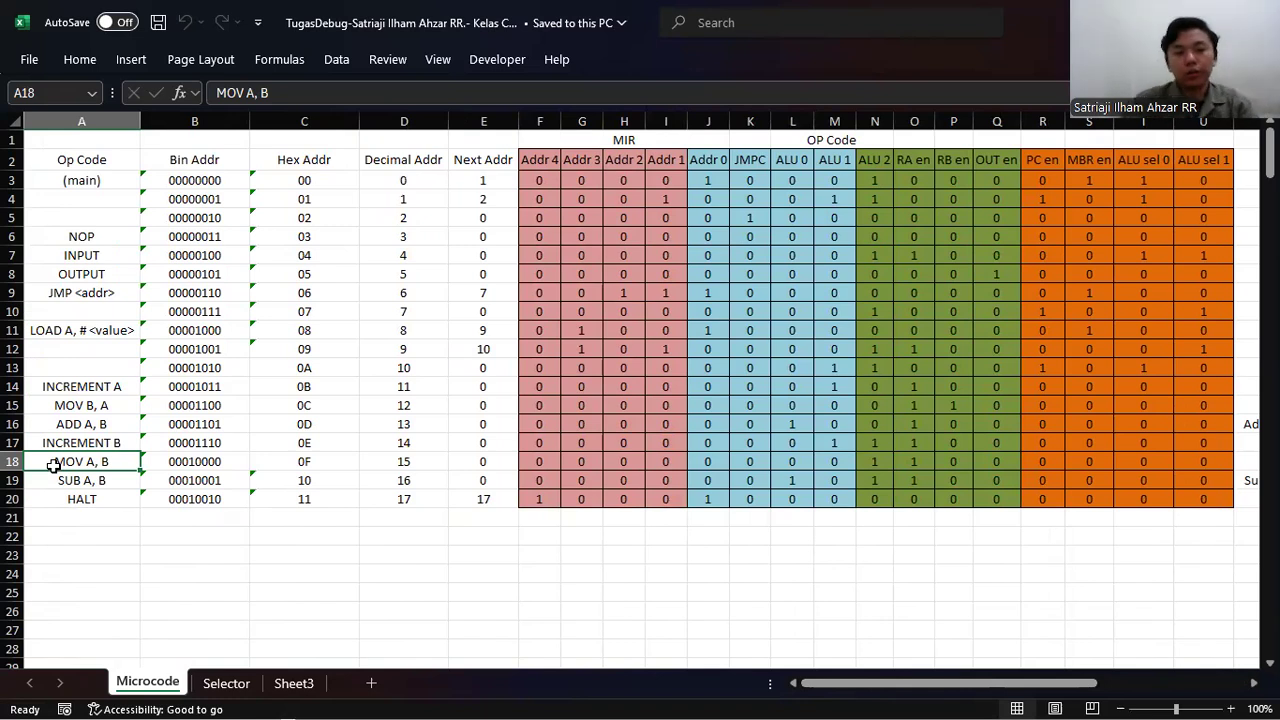
{"action": "left_click", "coordinate": [280, 465]}
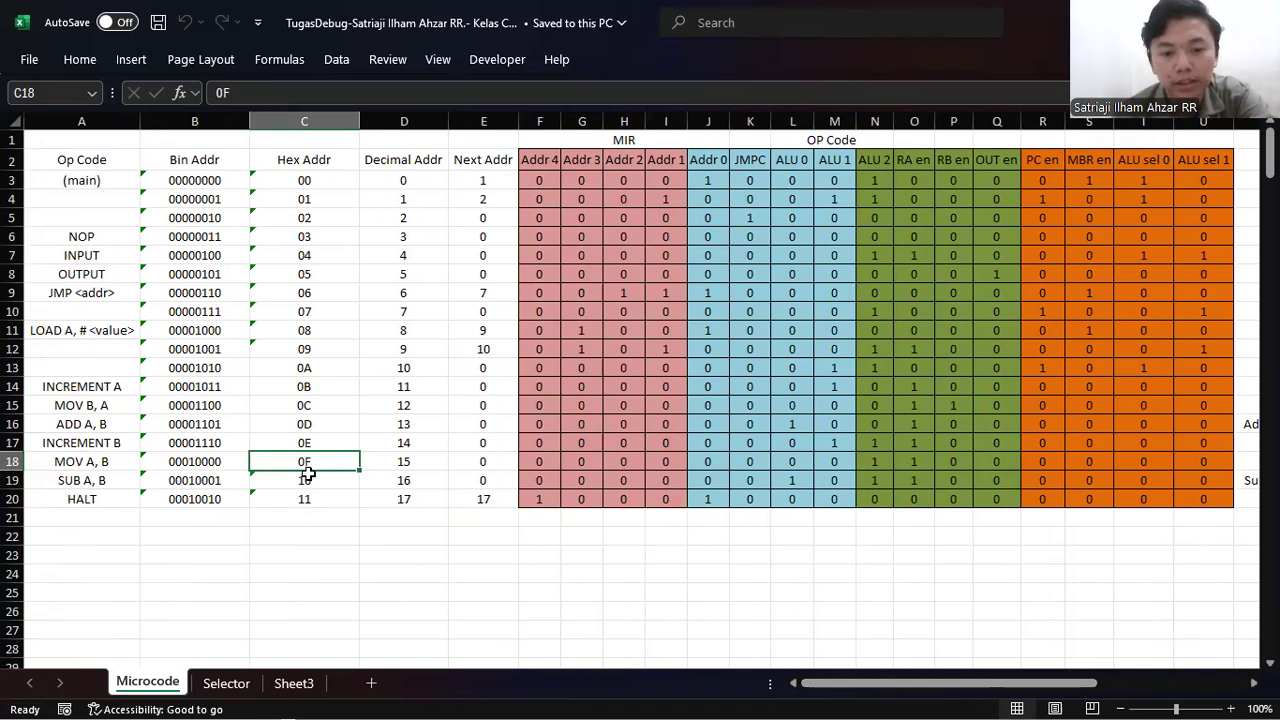
- Examine the comment, the four hex codes and the microcode value of the MOV A, B row
{"action": "left_click_drag", "start_coordinate": [885, 677], "coordinate": [1008, 692]}
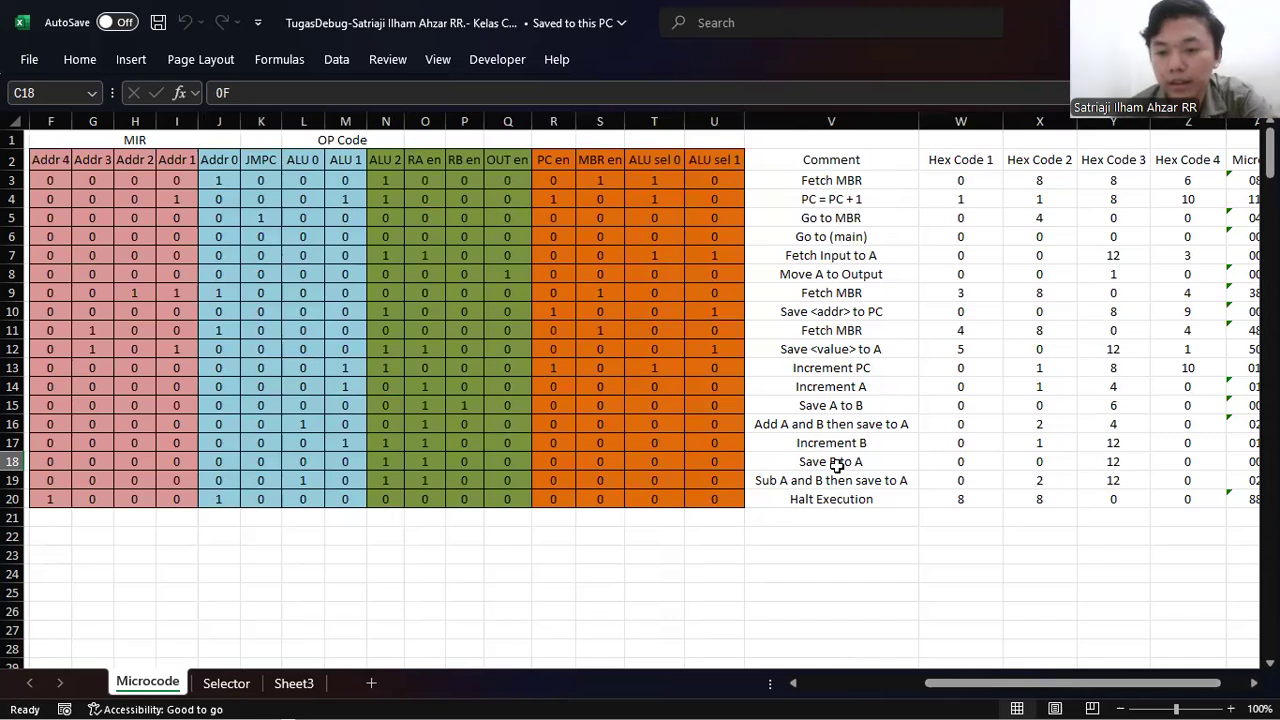
{"action": "left_click_drag", "start_coordinate": [1015, 684], "coordinate": [1043, 694]}
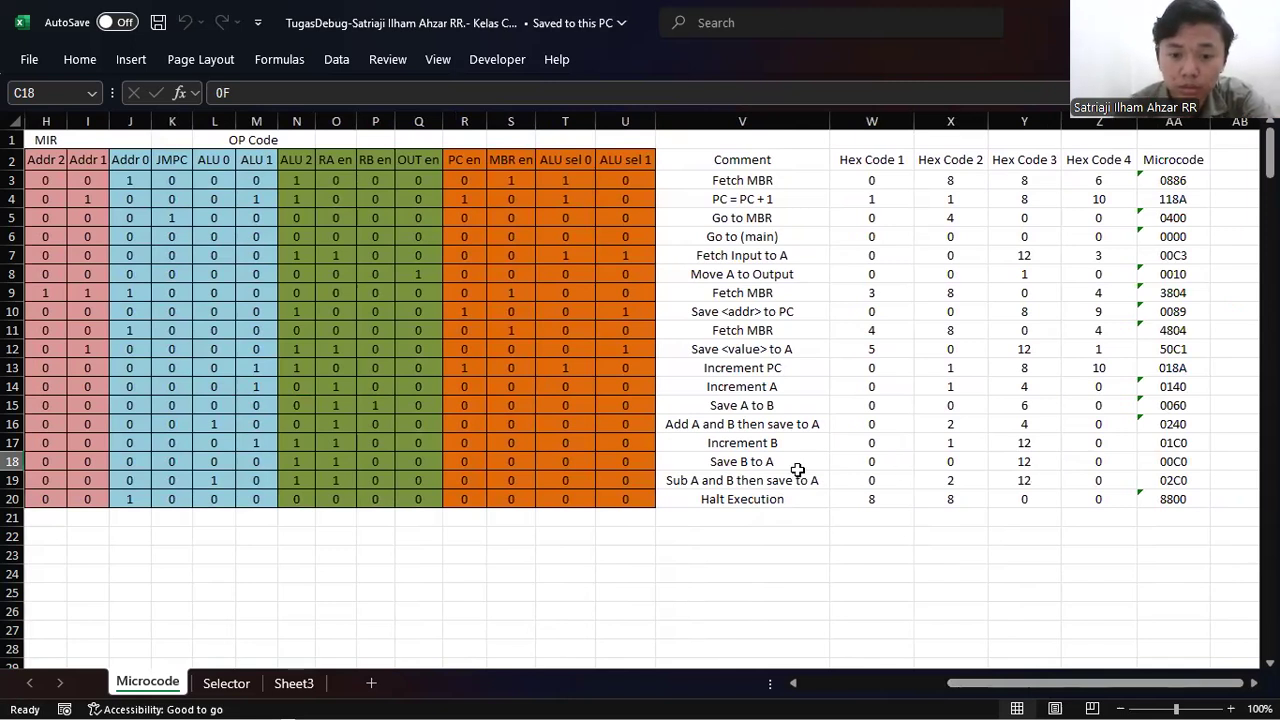
{"action": "left_click", "coordinate": [867, 463]}
{"action": "left_click", "coordinate": [951, 462]}
{"action": "left_click", "coordinate": [1003, 463]}
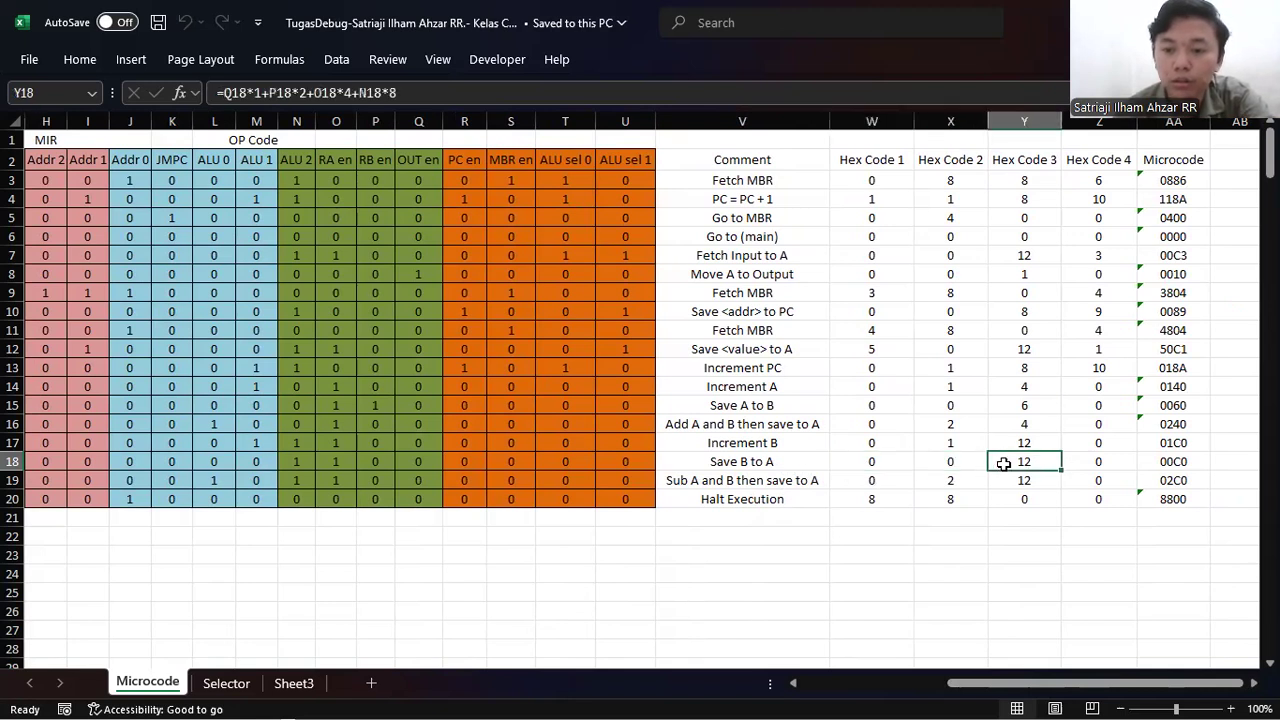
{"action": "left_click", "coordinate": [1090, 478]}
{"action": "left_click_drag", "start_coordinate": [1096, 473], "coordinate": [1094, 466]}
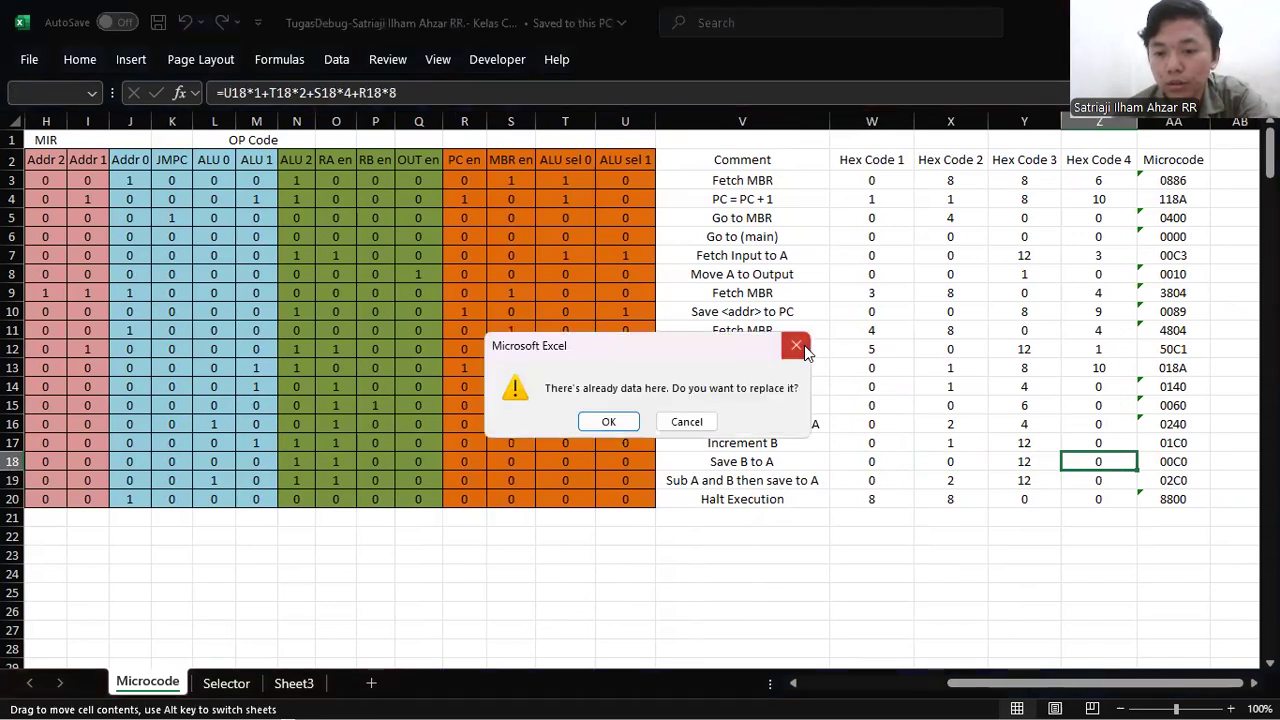
{"action": "left_click", "coordinate": [796, 347]}
{"action": "left_click", "coordinate": [1163, 461]}
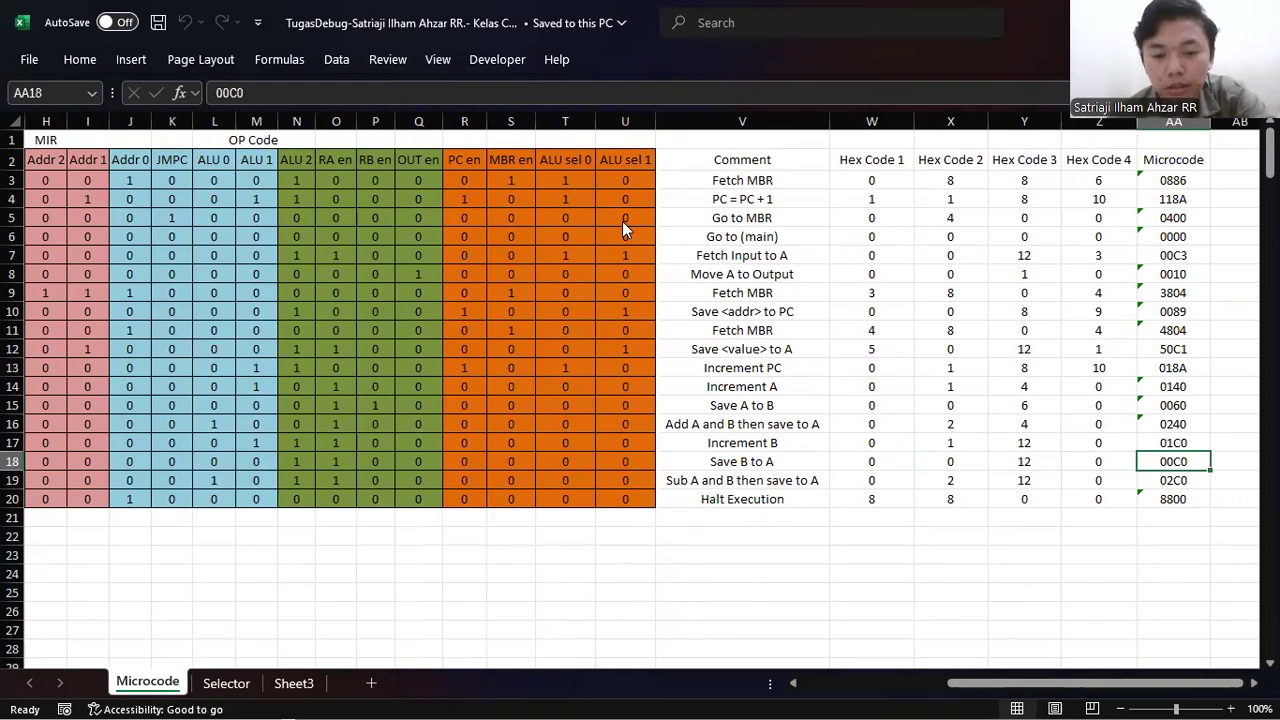
- Switch to Logisim and toggle the clock pin through the fetch routine and MOV A, B, ending with the clock low and 0886 in the MIR
{"action": "key", "text": "alt+Tab"}
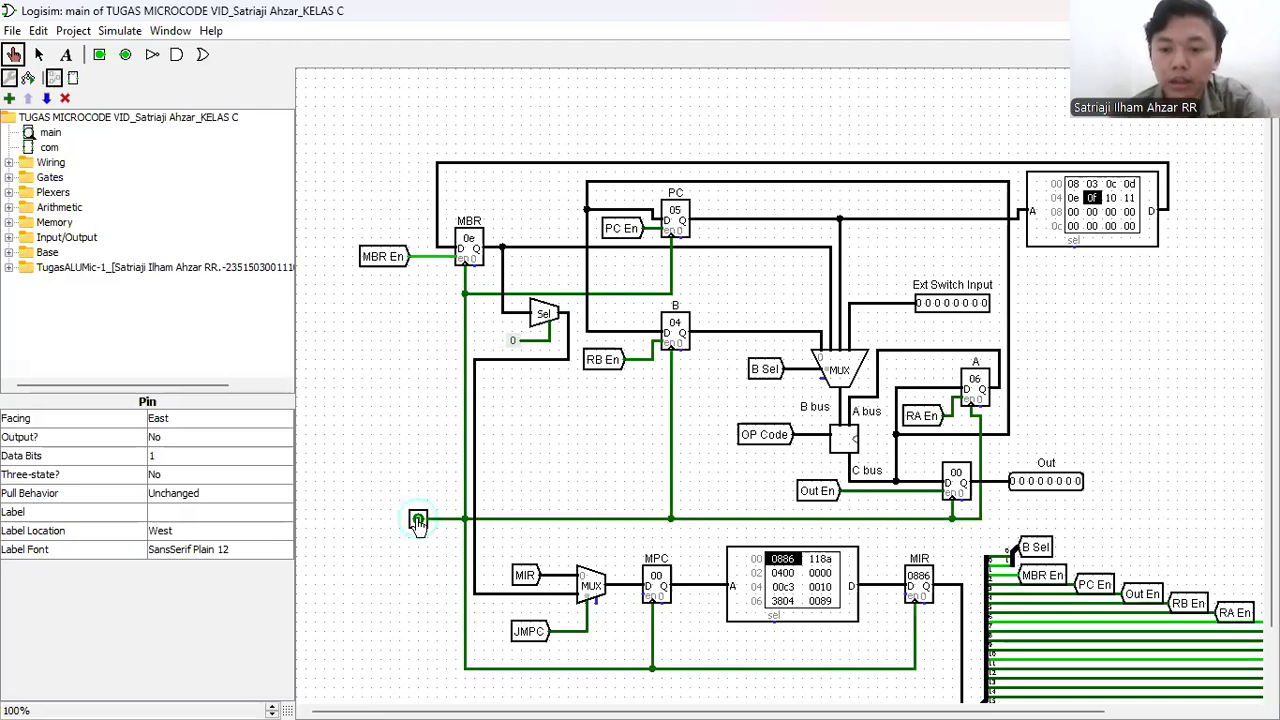
{"action": "left_click", "coordinate": [418, 520]}
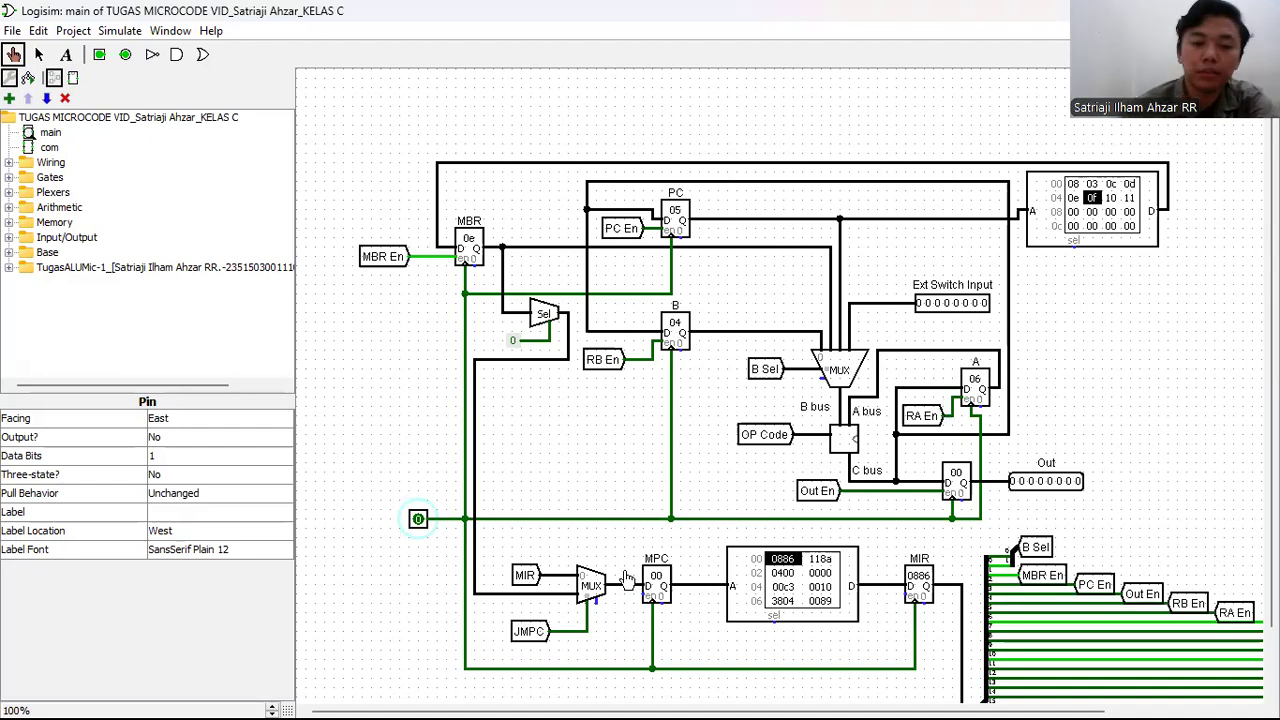
{"action": "left_click", "coordinate": [418, 520]}
{"action": "left_click", "coordinate": [418, 520]}
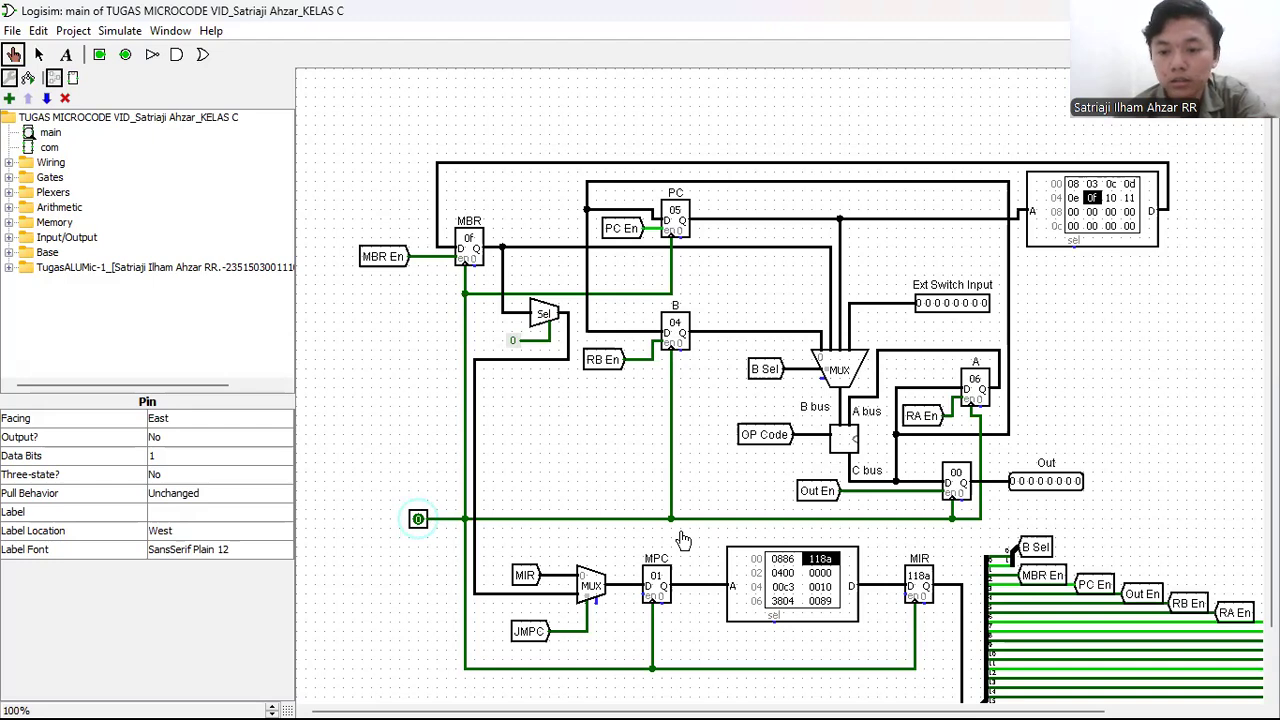
{"action": "double_click", "coordinate": [420, 524]}
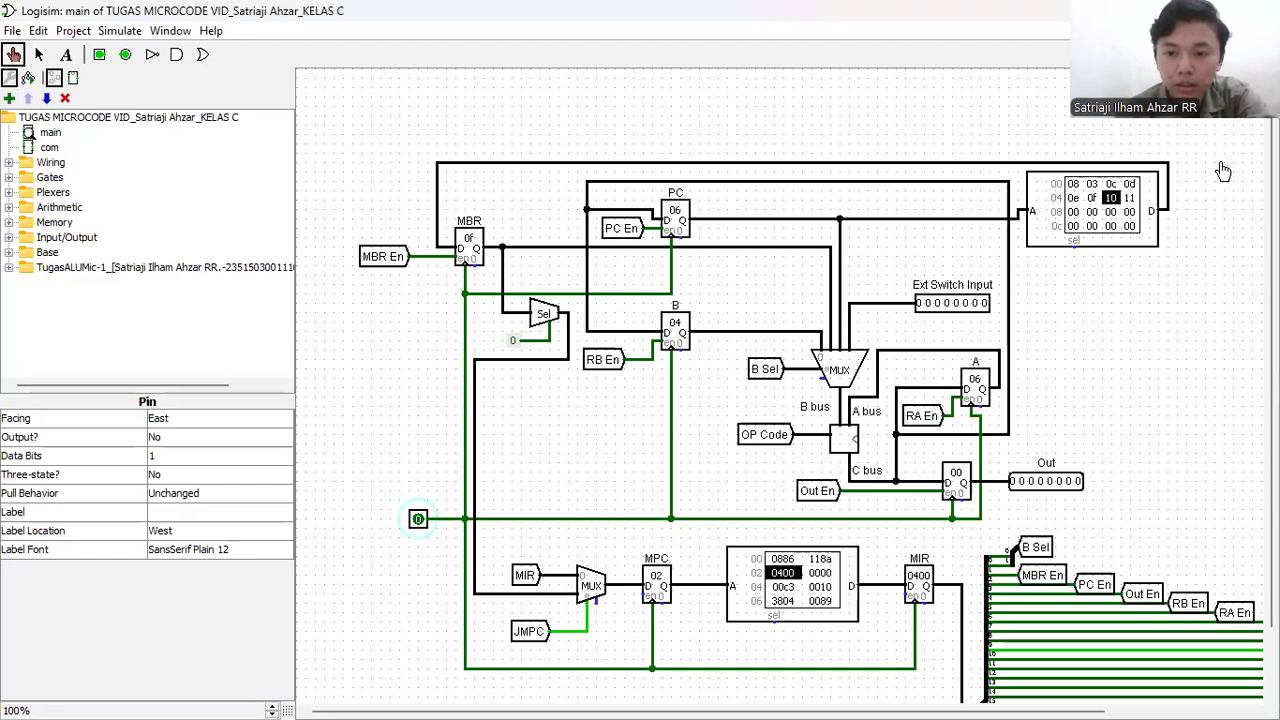
{"action": "left_click", "coordinate": [417, 522]}
{"action": "left_click", "coordinate": [417, 522]}
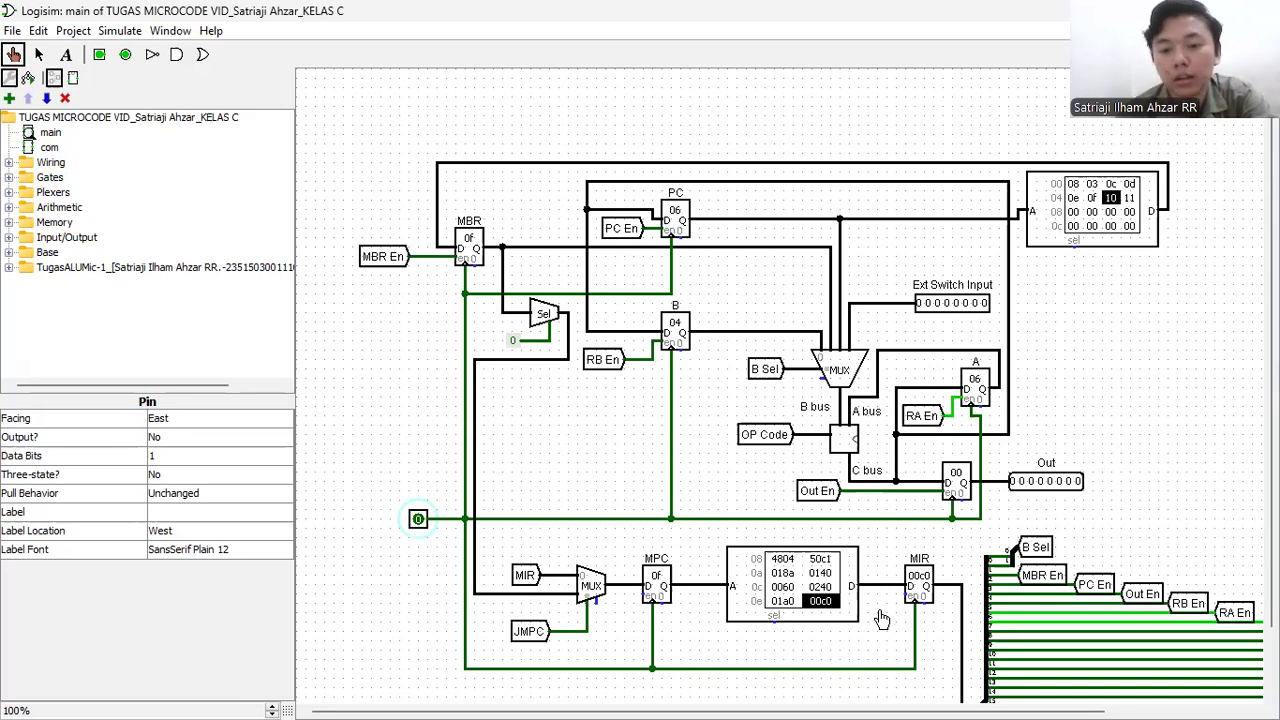
{"action": "left_click", "coordinate": [418, 521]}
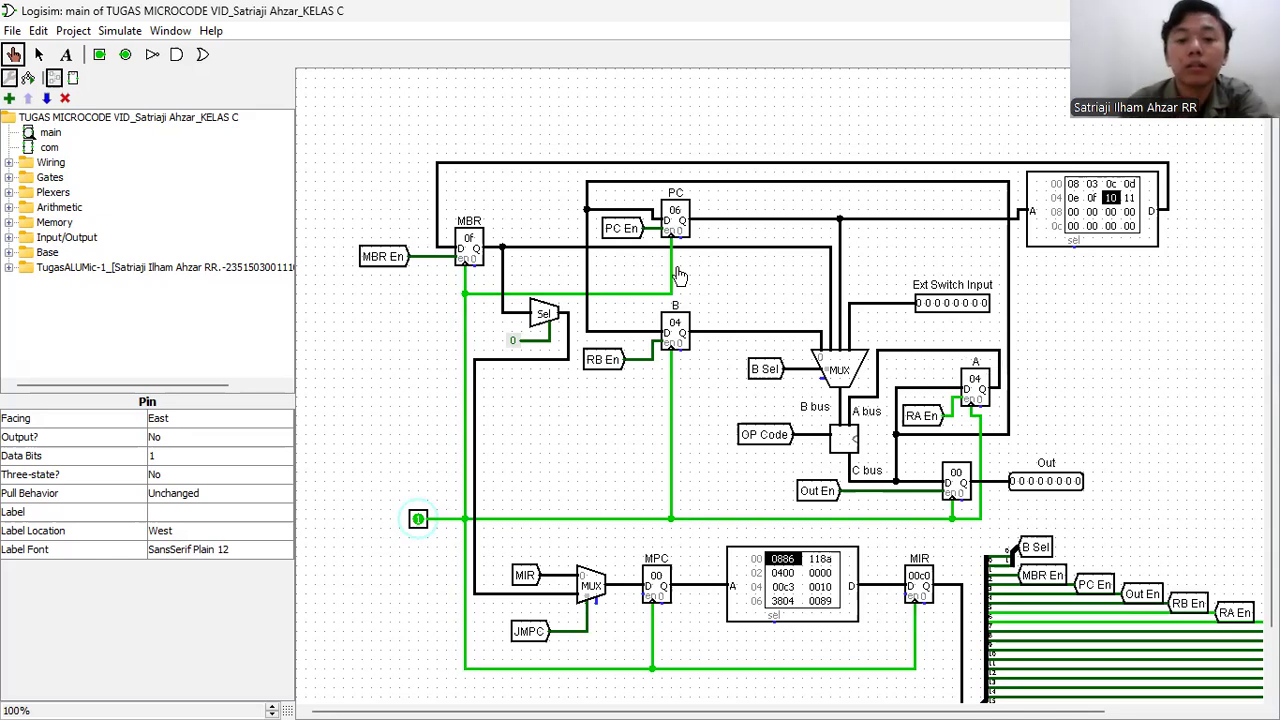
{"action": "left_click", "coordinate": [416, 521]}
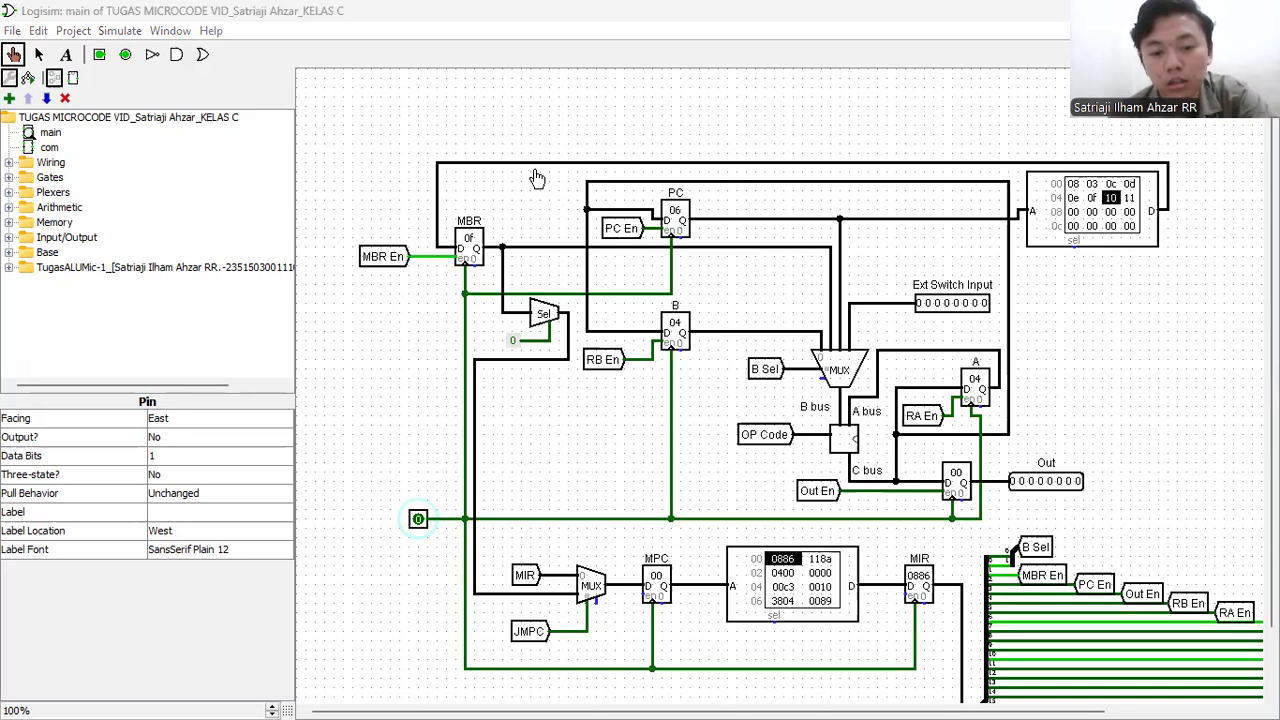
- Switch to the Excel workbook and examine the SUB A, B row, from its op code and comment to its hex codes and microcode value
{"action": "key", "text": "alt+Tab"}
{"action": "left_click_drag", "start_coordinate": [950, 683], "coordinate": [785, 693]}
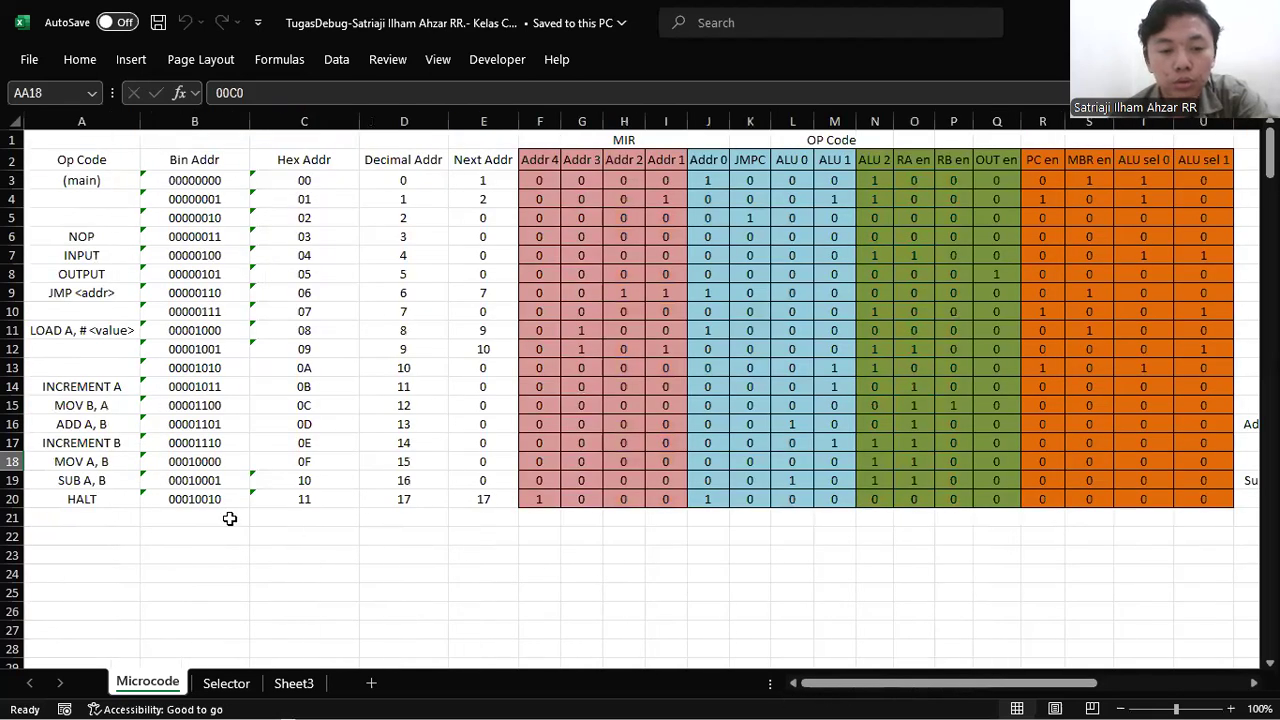
{"action": "left_click", "coordinate": [108, 481]}
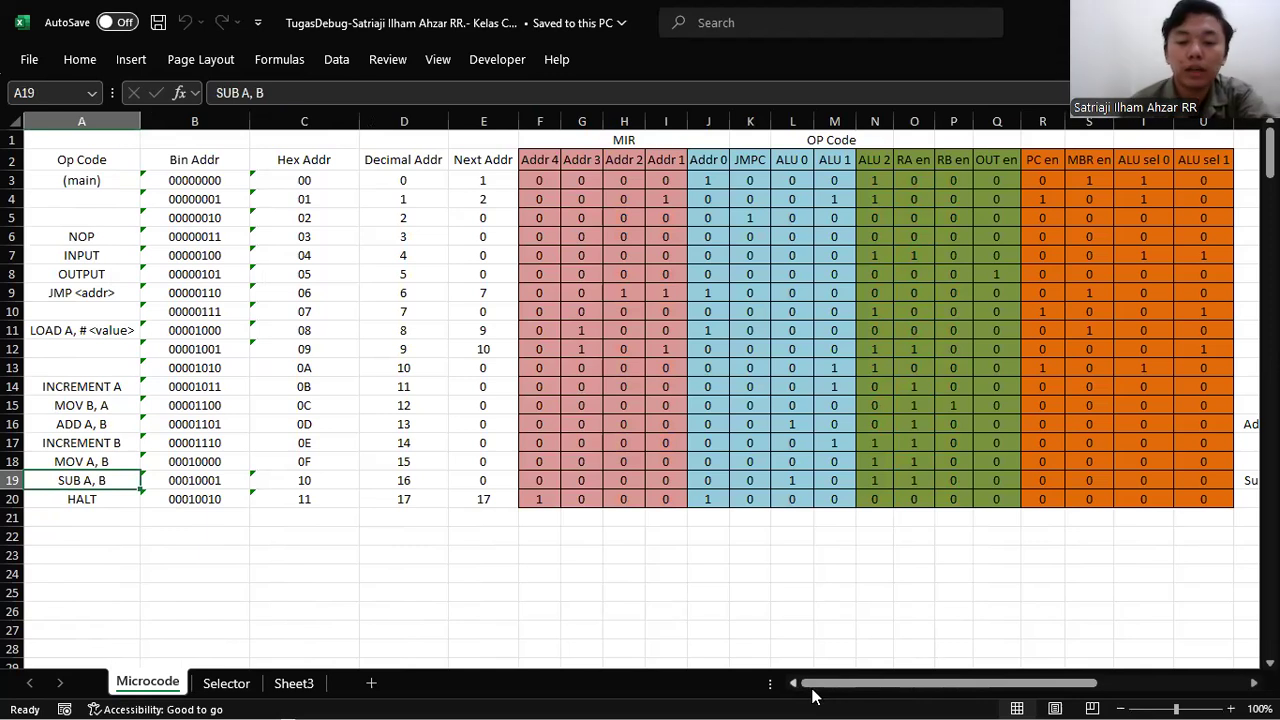
{"action": "left_click_drag", "start_coordinate": [819, 684], "coordinate": [1000, 651]}
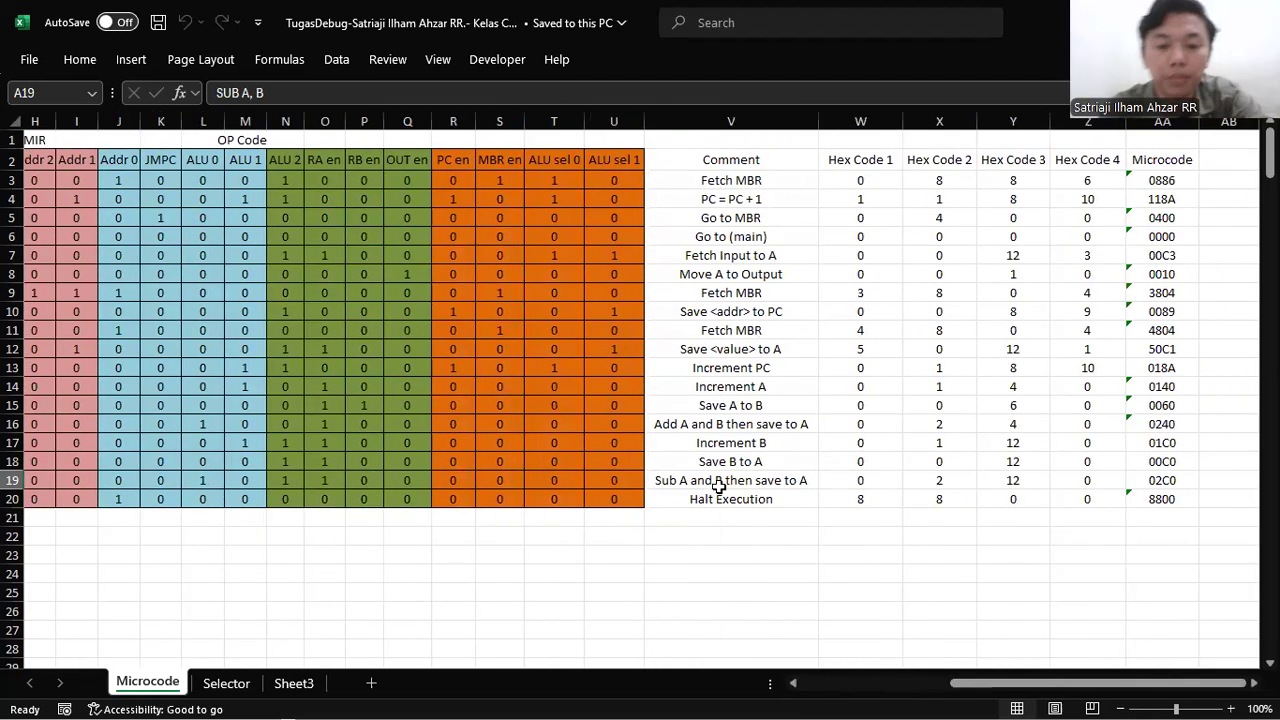
{"action": "left_click", "coordinate": [762, 482]}
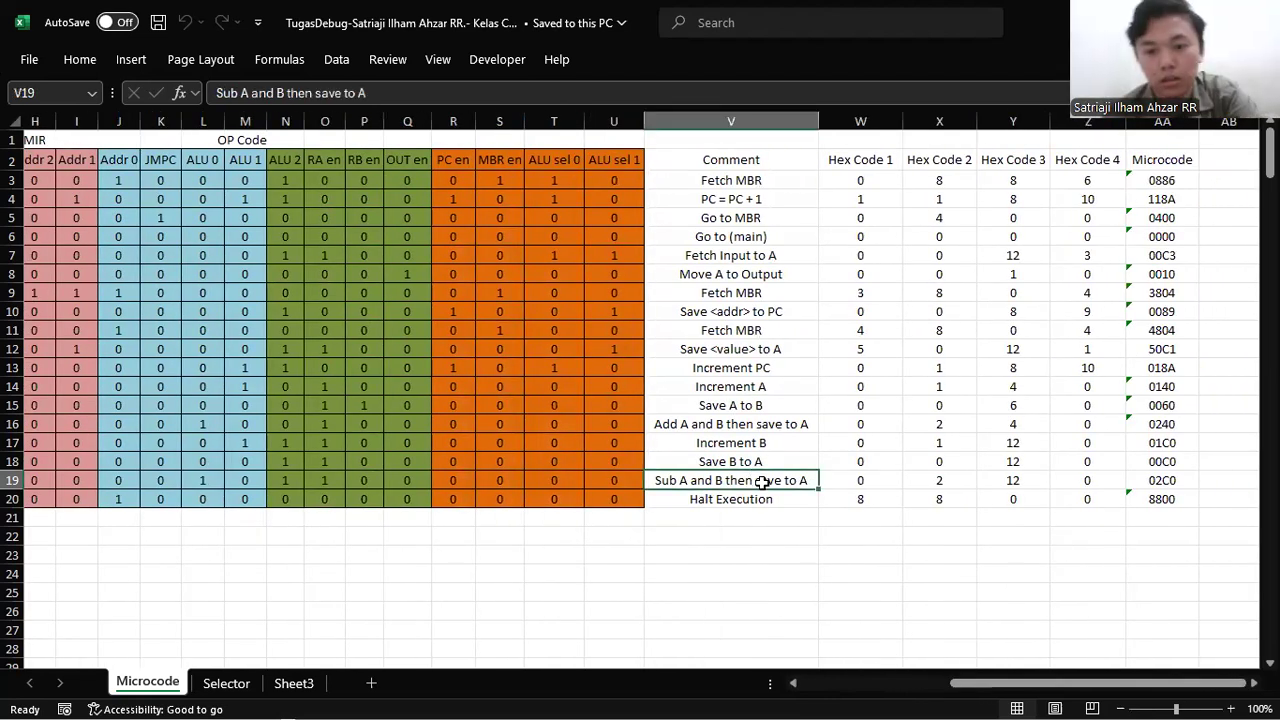
{"action": "left_click", "coordinate": [850, 481]}
{"action": "left_click", "coordinate": [910, 481]}
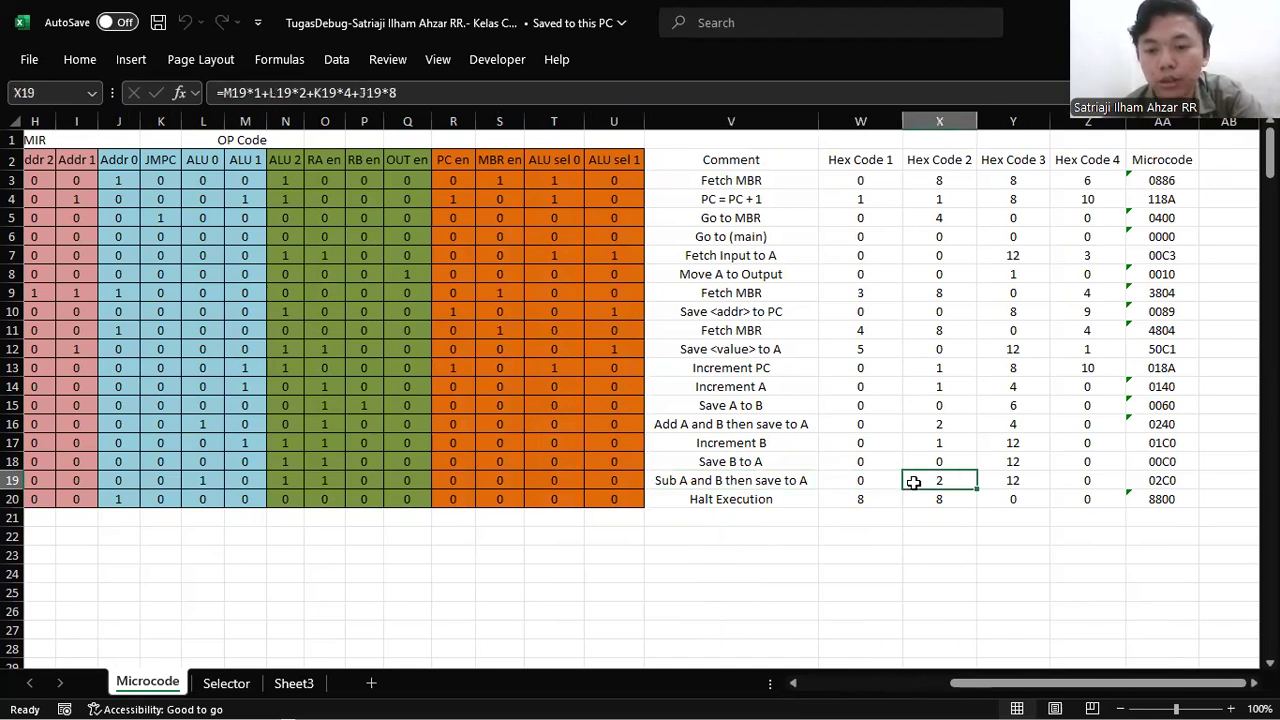
{"action": "left_click", "coordinate": [988, 481]}
{"action": "left_click", "coordinate": [1066, 481]}
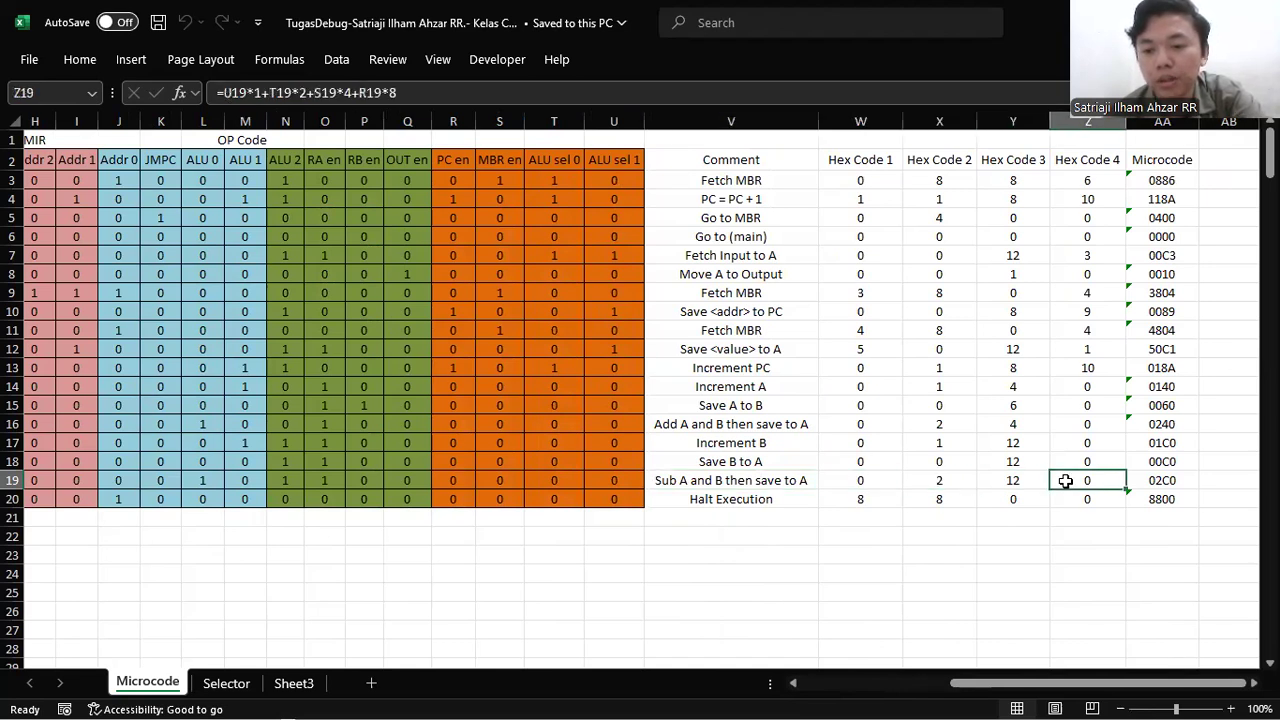
{"action": "left_click", "coordinate": [1140, 482]}
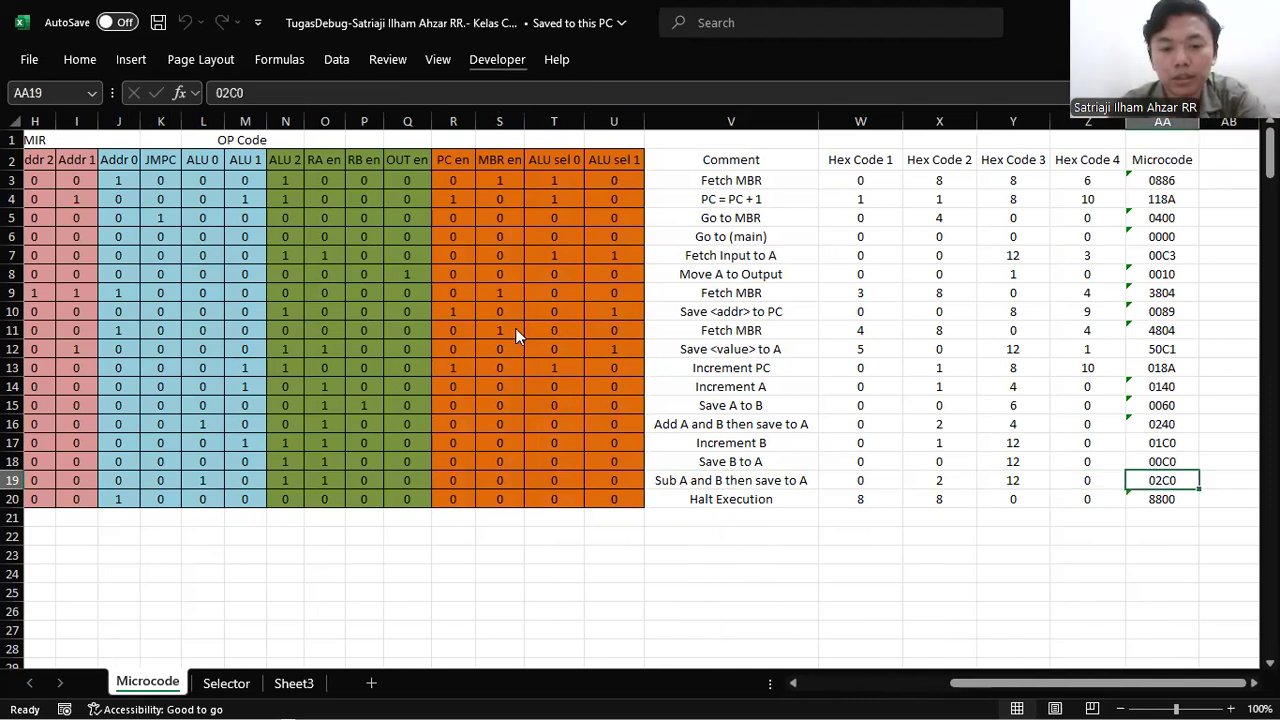
- Switch to Logisim and toggle the clock pin through the fetch routine and SUB A, B, ending with the clock low and 0886 in the MIR
{"action": "key", "text": "alt+Tab"}
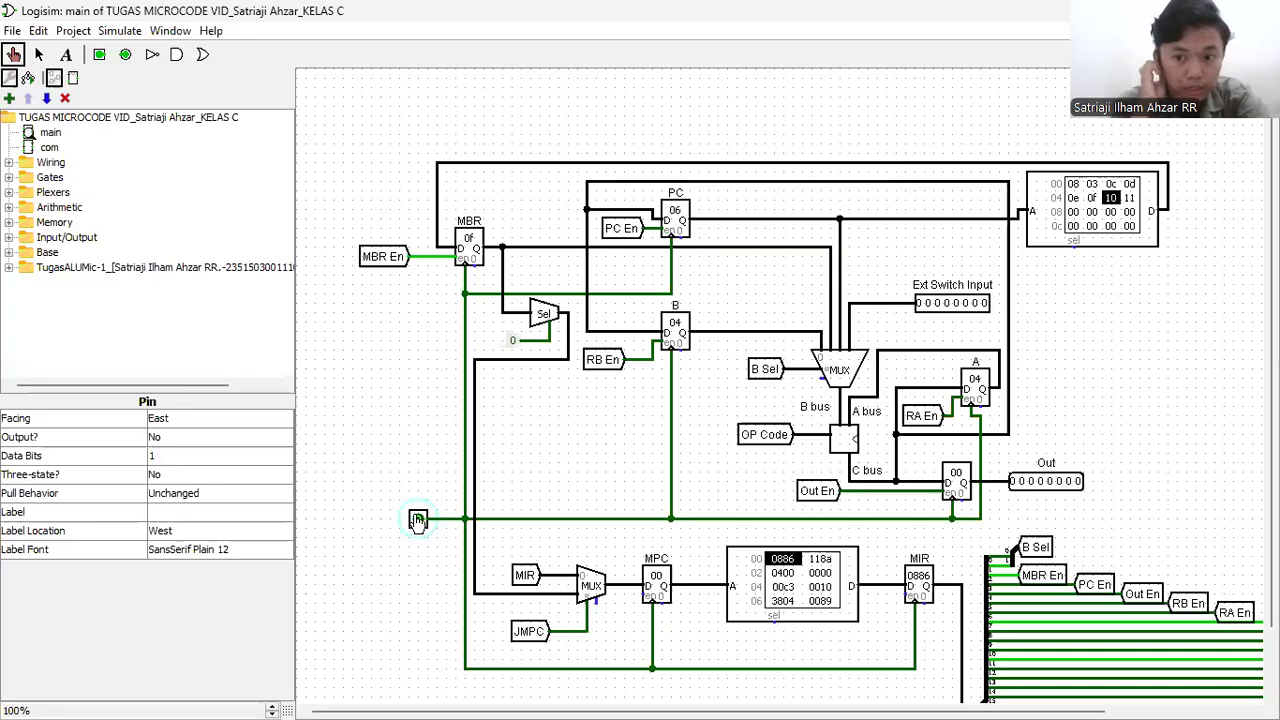
{"action": "left_click", "coordinate": [418, 520]}
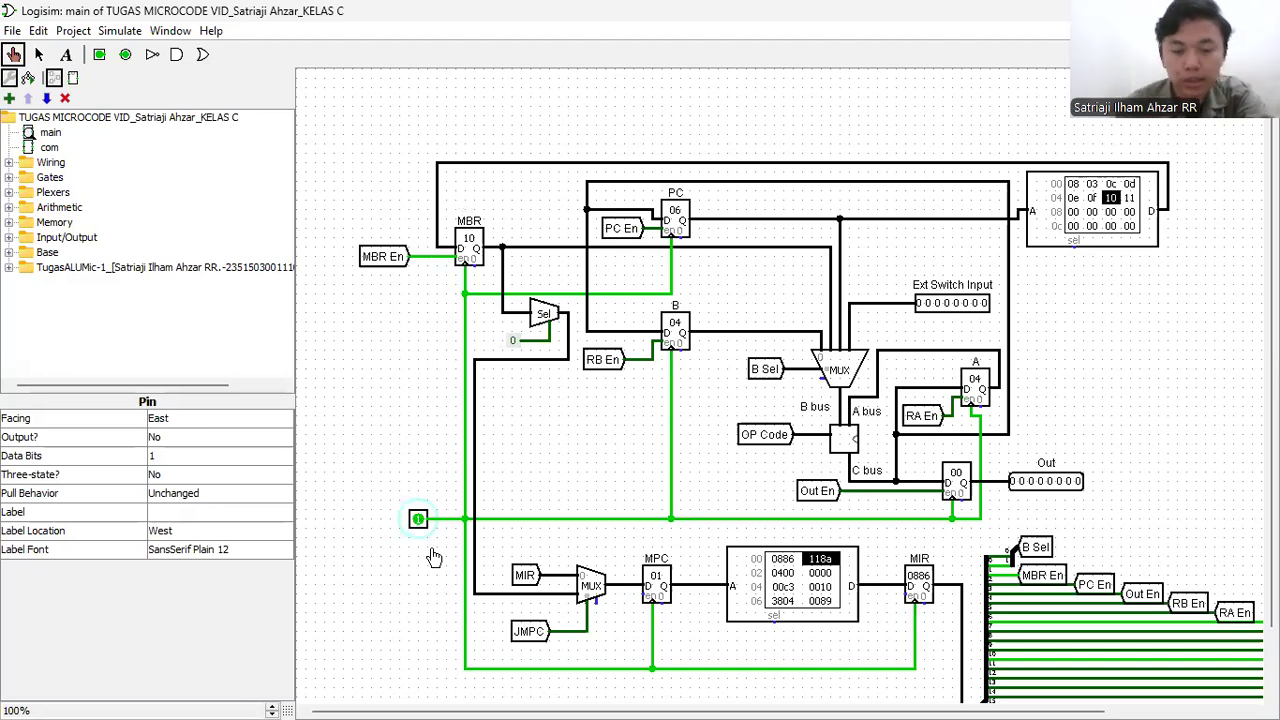
{"action": "left_click", "coordinate": [418, 520]}
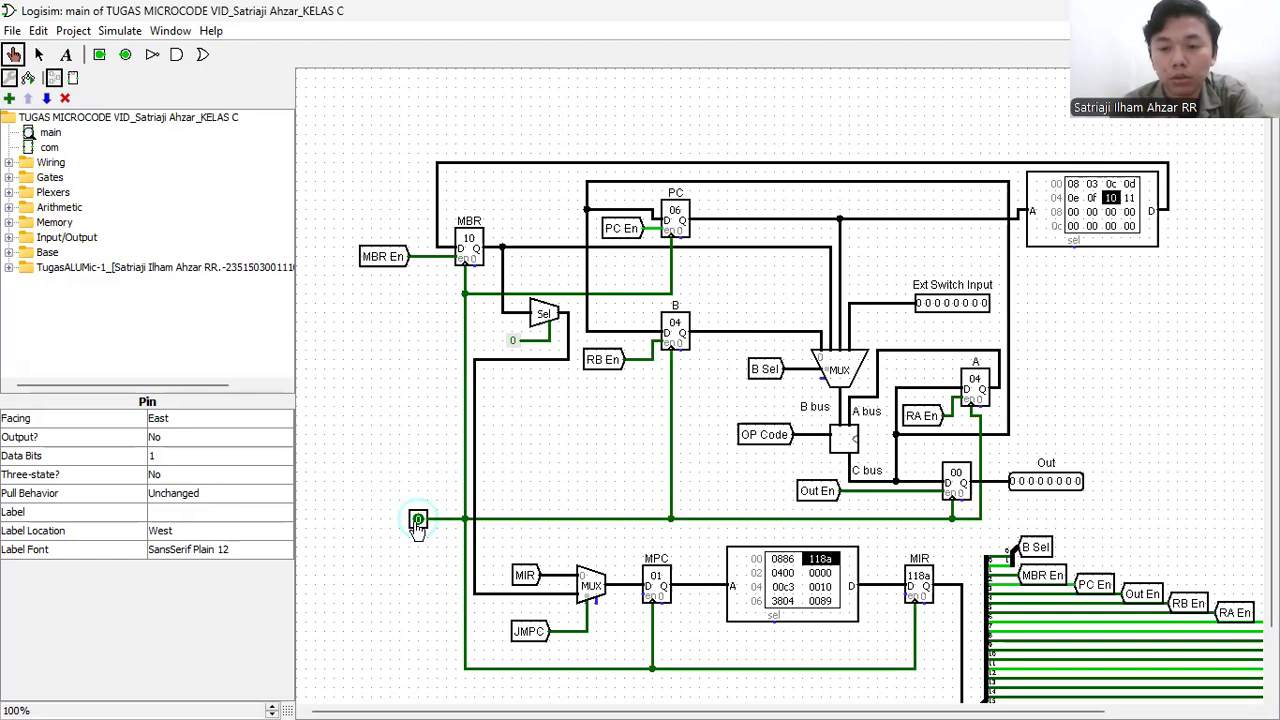
{"action": "left_click", "coordinate": [418, 520]}
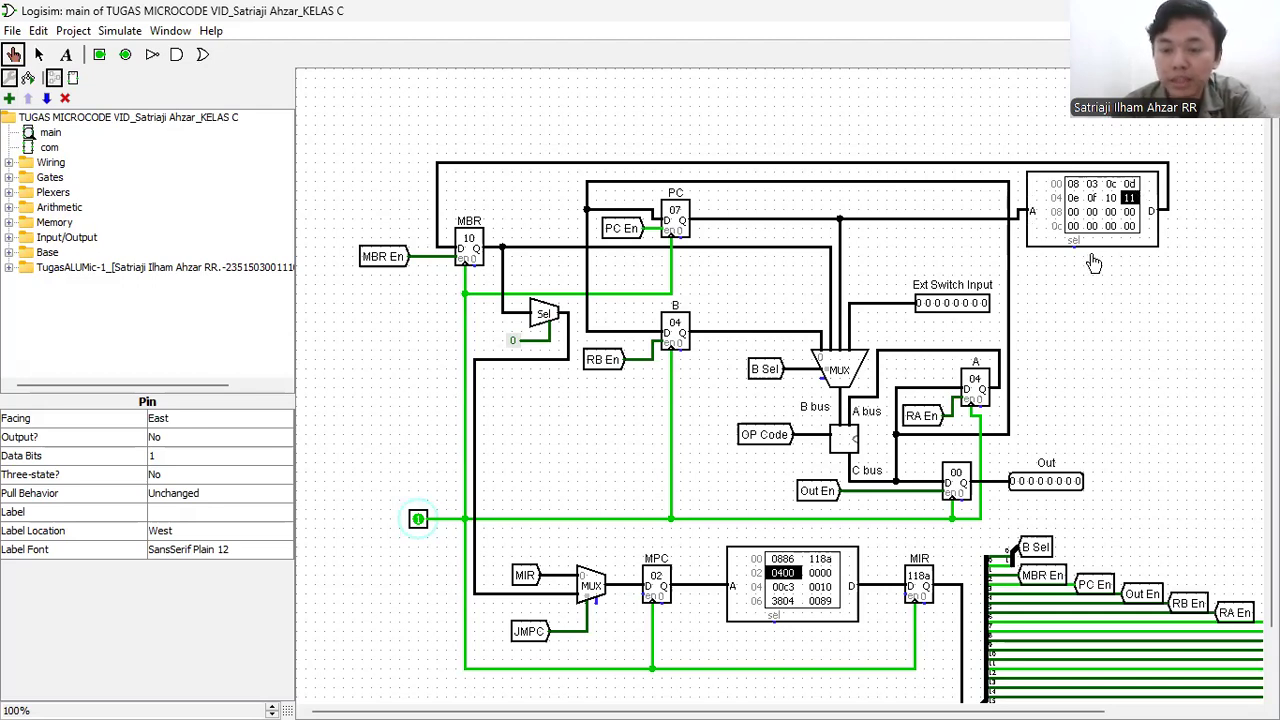
{"action": "left_click", "coordinate": [420, 521]}
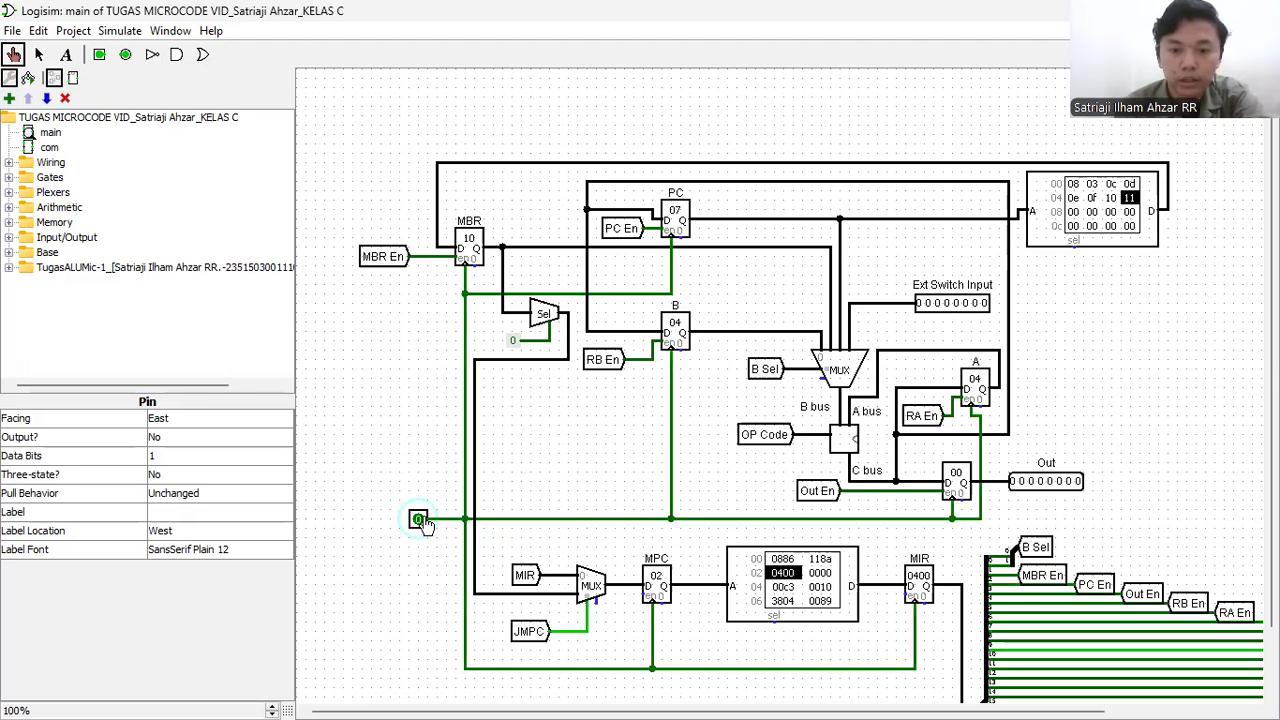
{"action": "left_click", "coordinate": [420, 521]}
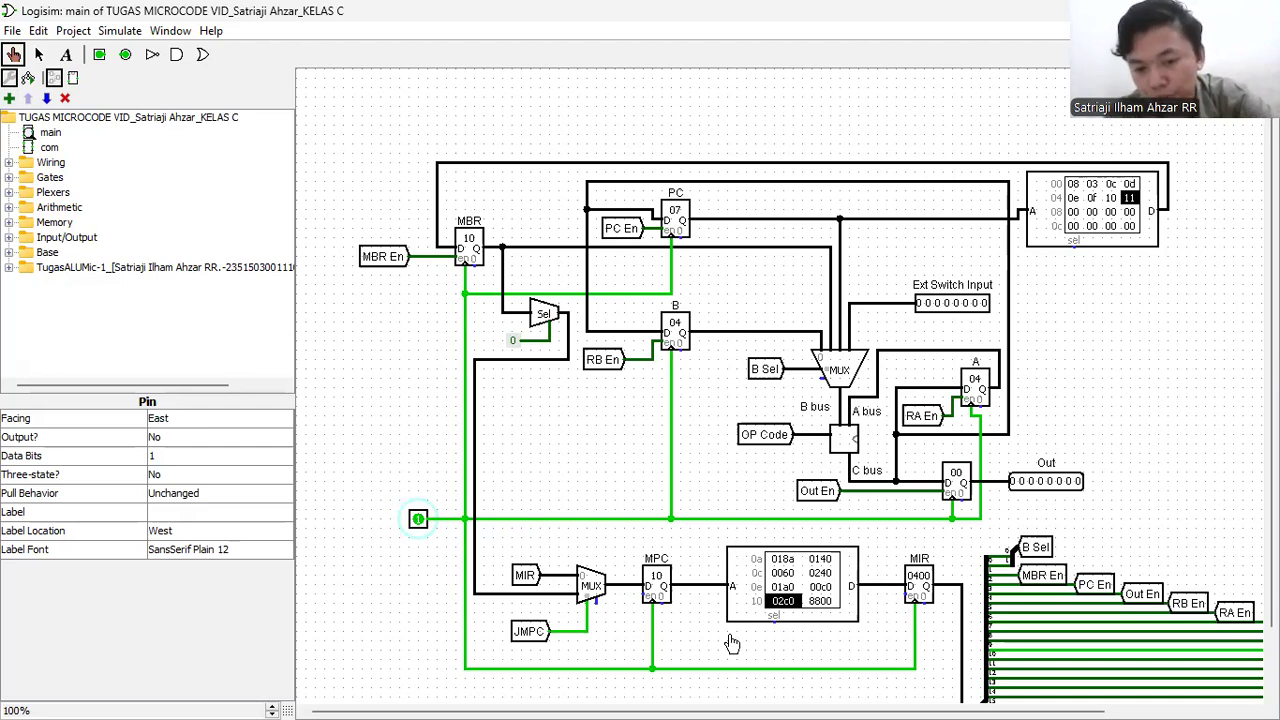
{"action": "left_click", "coordinate": [418, 520]}
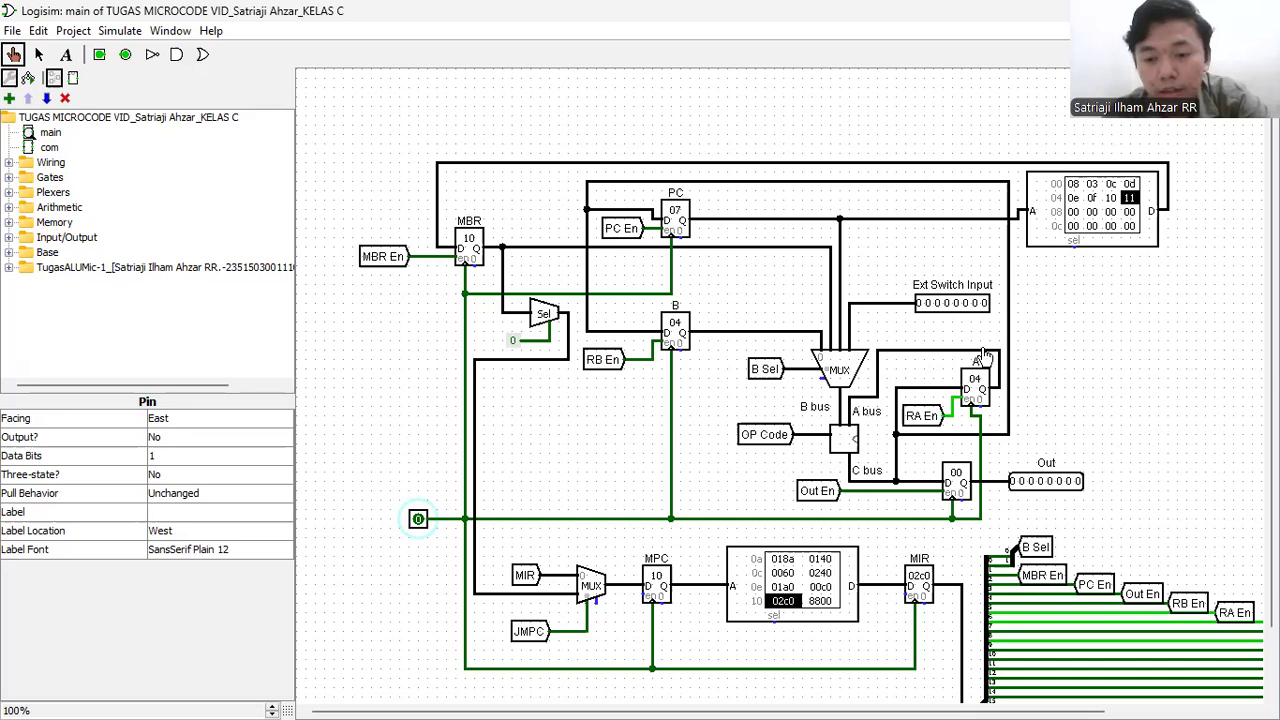
{"action": "left_click", "coordinate": [418, 519]}
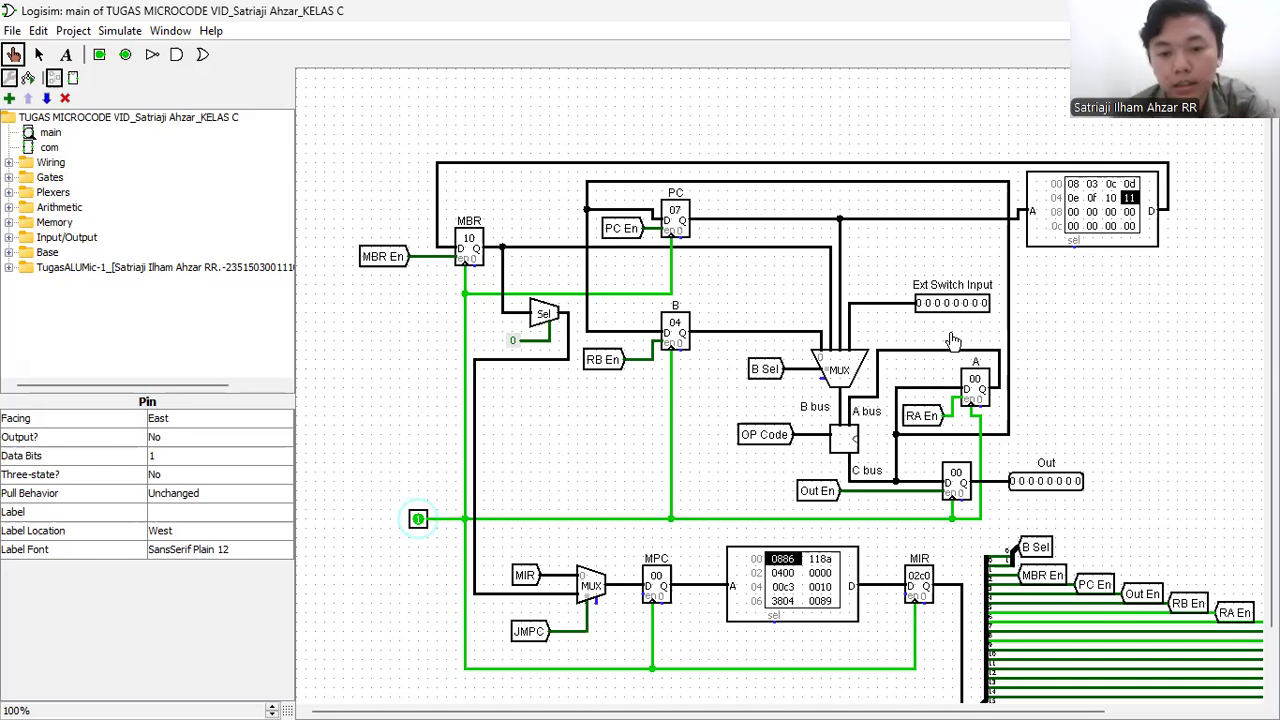
{"action": "left_click", "coordinate": [419, 521]}
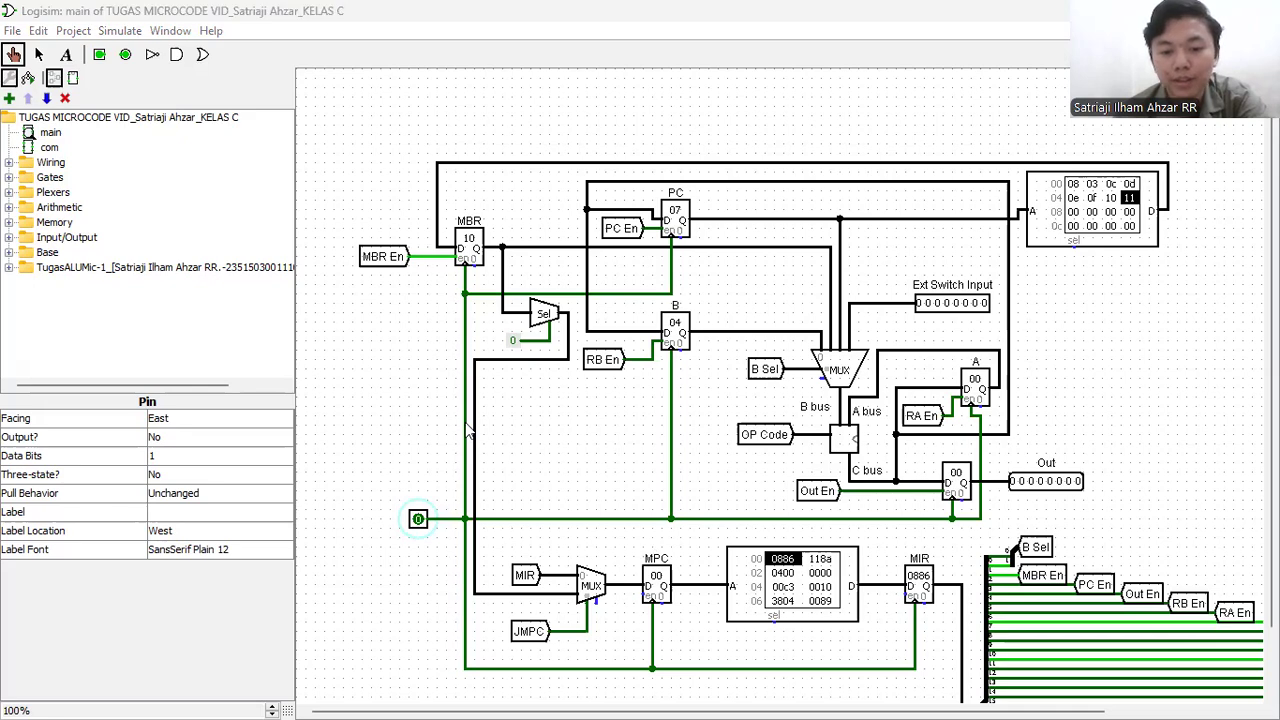
- Switch to the Excel workbook and examine the op code and addresses of the HALT row
{"action": "left_click", "coordinate": [626, 696]}
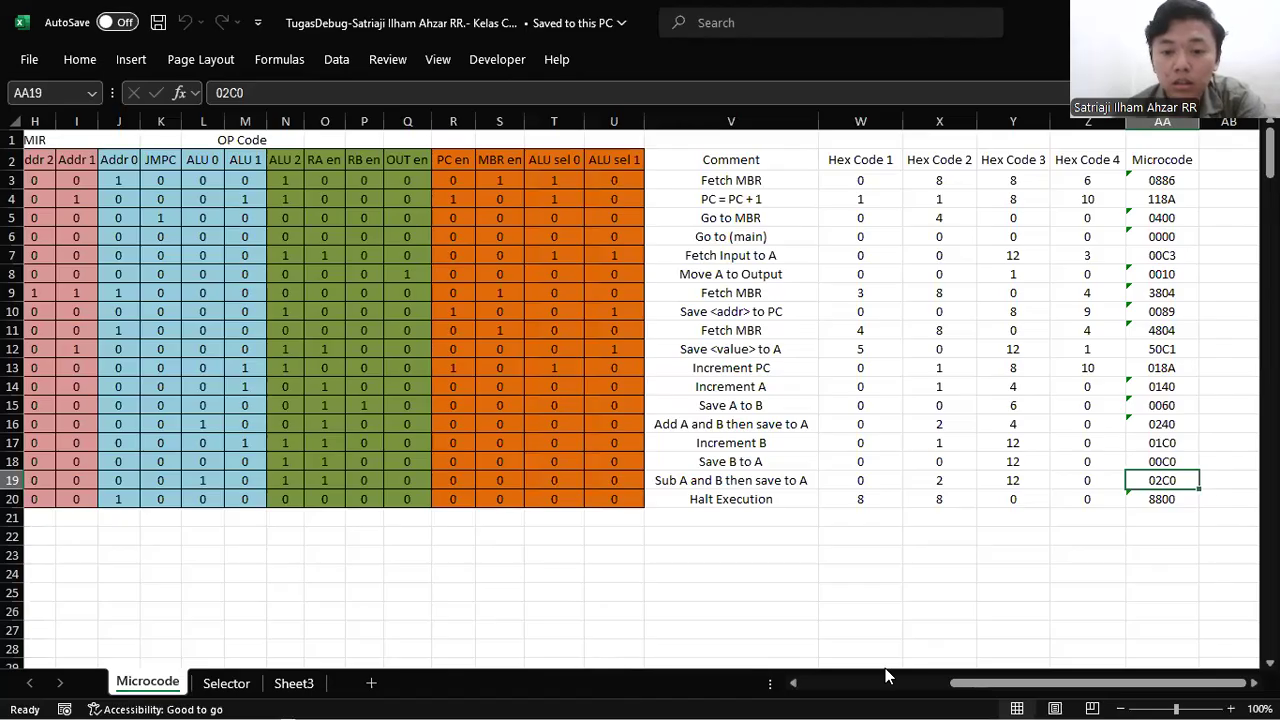
{"action": "left_click_drag", "start_coordinate": [987, 690], "coordinate": [800, 689]}
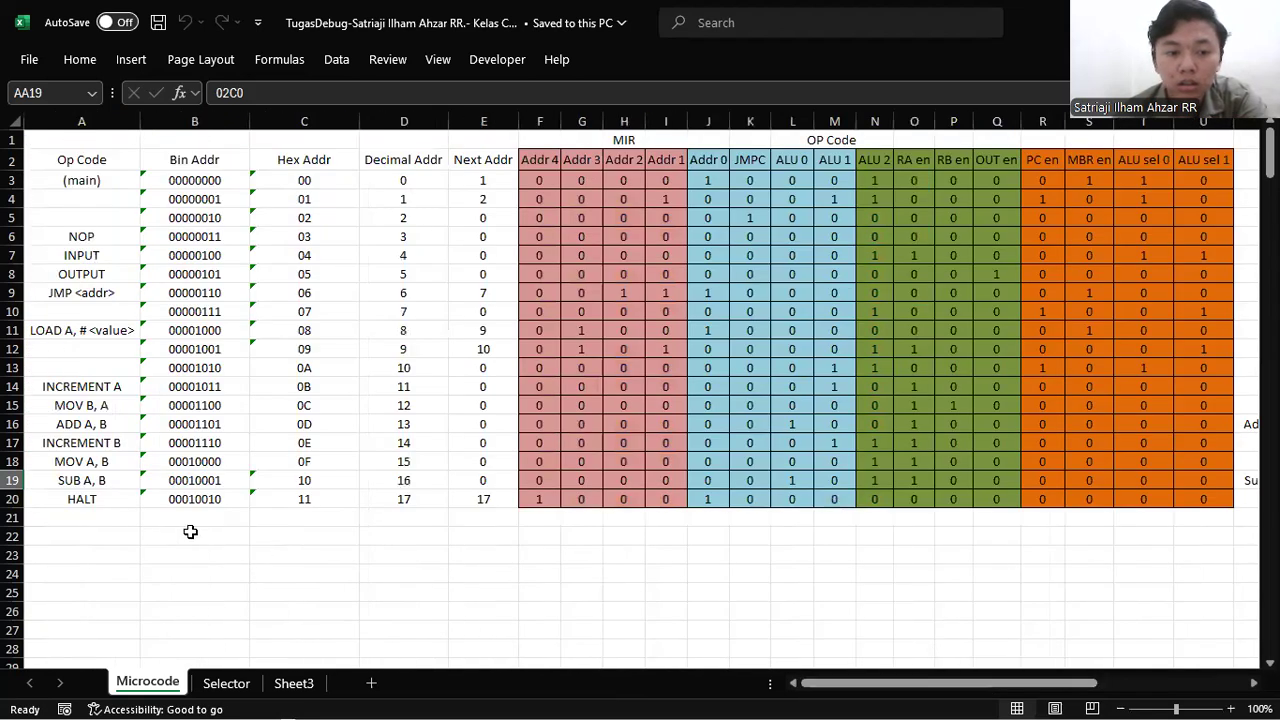
{"action": "left_click", "coordinate": [89, 512]}
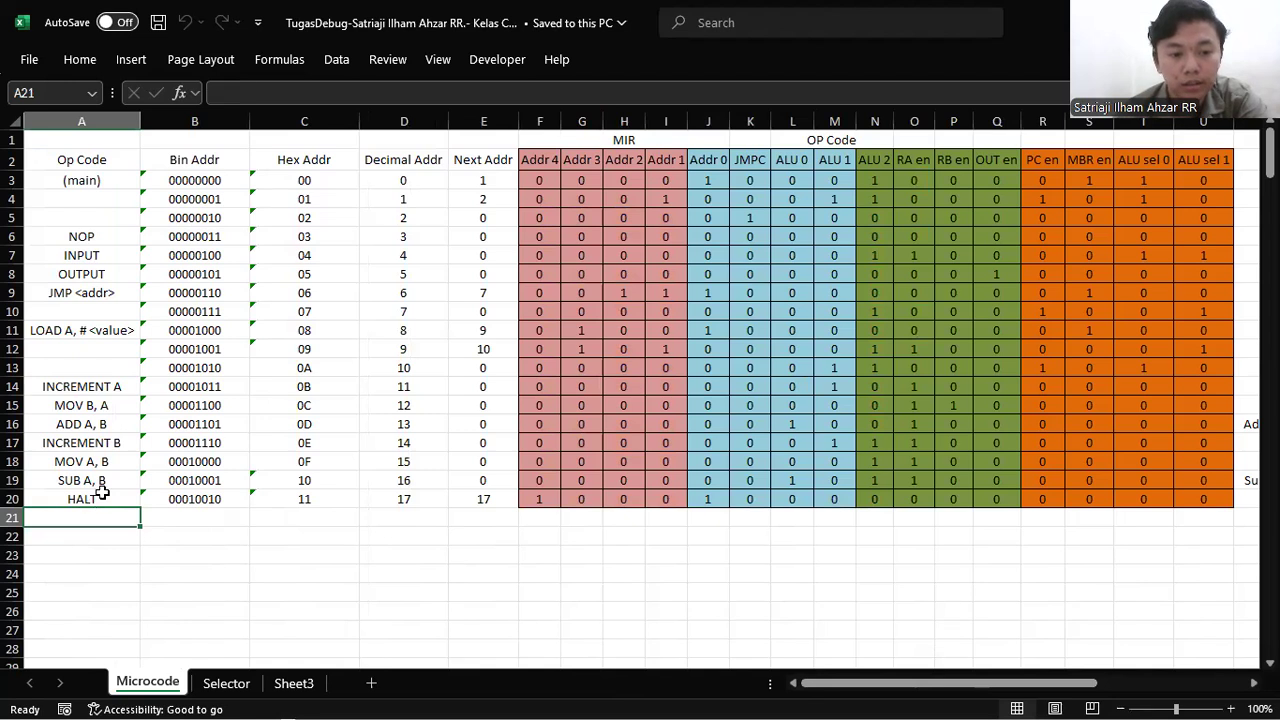
{"action": "left_click", "coordinate": [99, 492]}
- Examine the comment, the four hex codes and the microcode value of the HALT row
{"action": "left_click_drag", "start_coordinate": [855, 690], "coordinate": [894, 507]}
{"action": "left_click", "coordinate": [894, 507]}
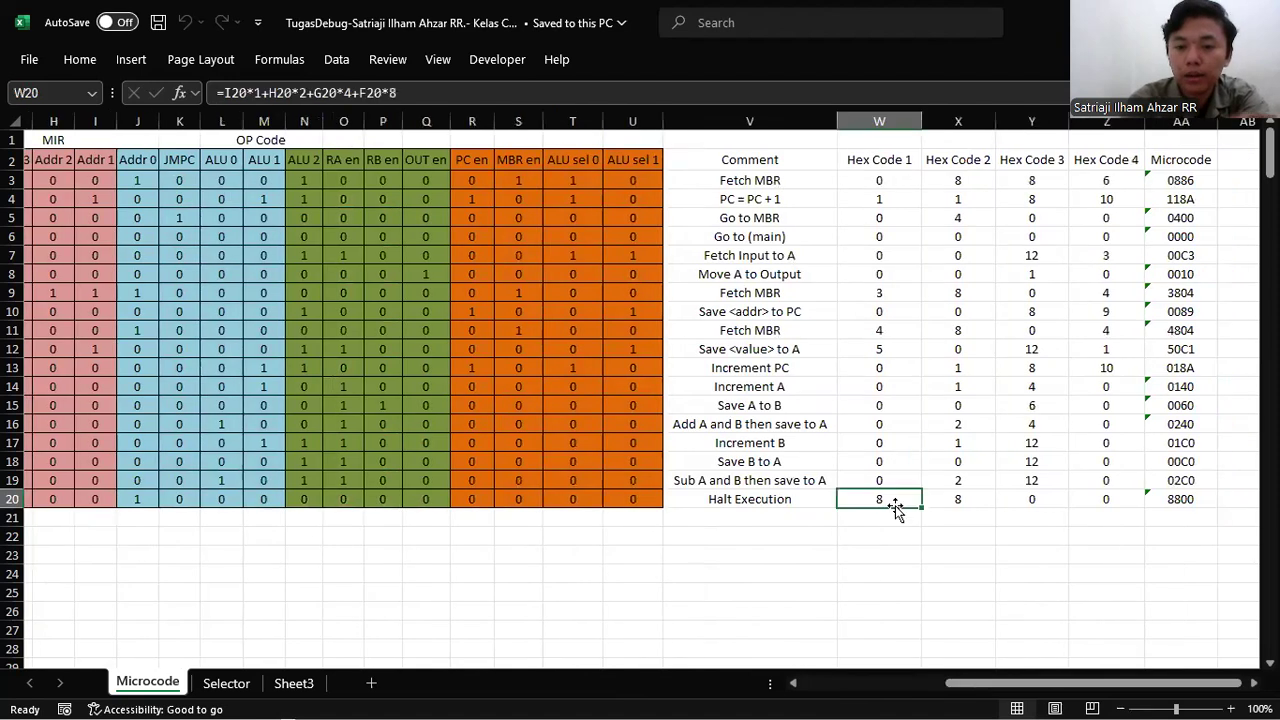
{"action": "left_click", "coordinate": [966, 497]}
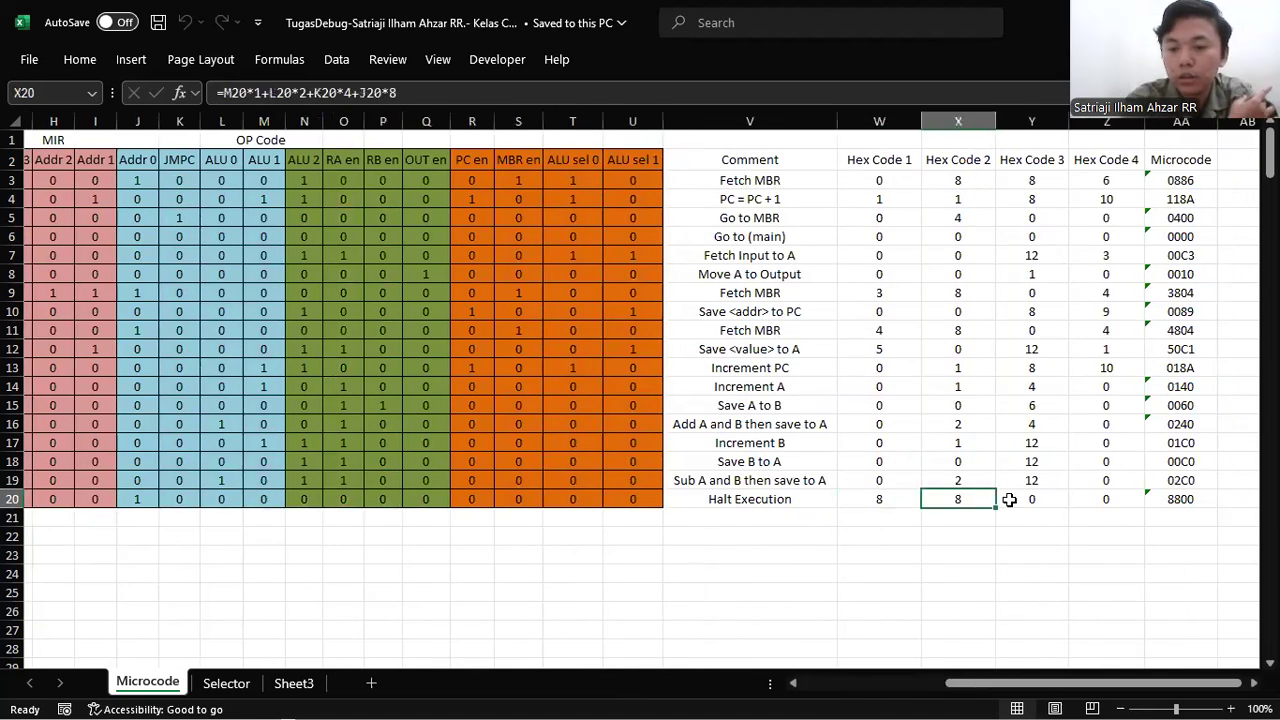
{"action": "left_click", "coordinate": [1008, 499]}
{"action": "left_click", "coordinate": [1118, 509]}
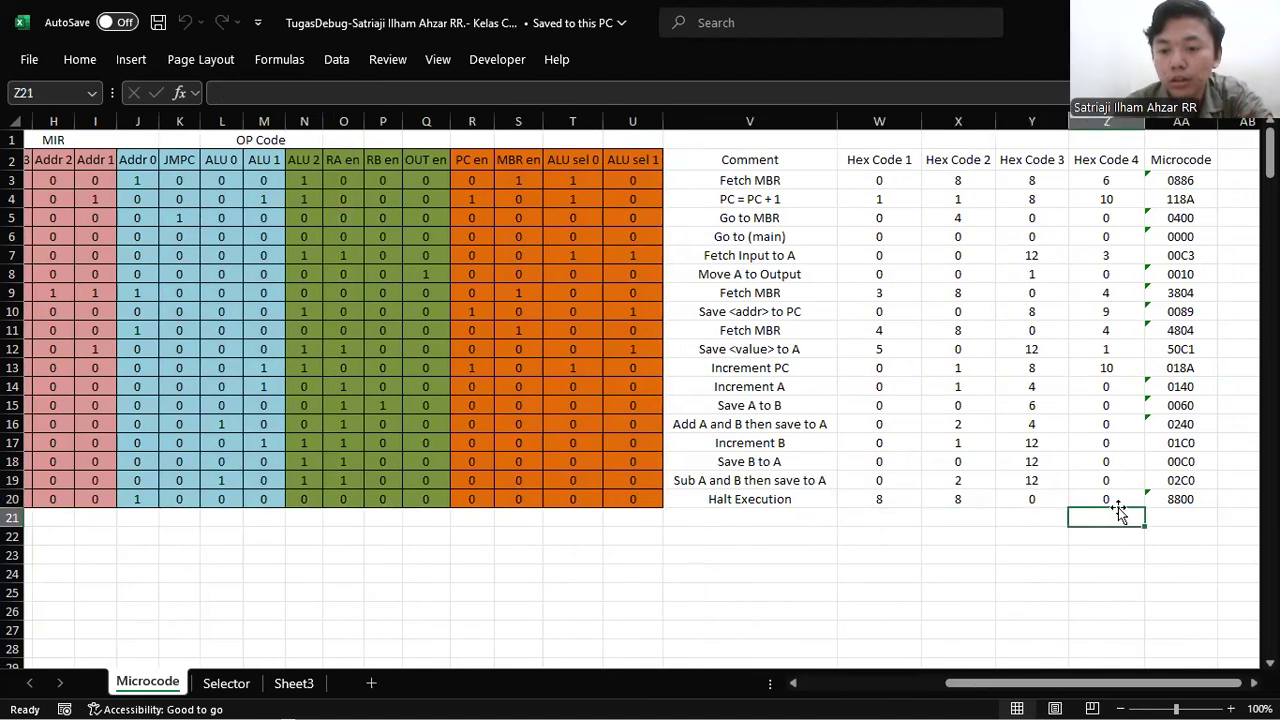
{"action": "left_click", "coordinate": [1120, 499]}
{"action": "left_click", "coordinate": [1159, 497]}
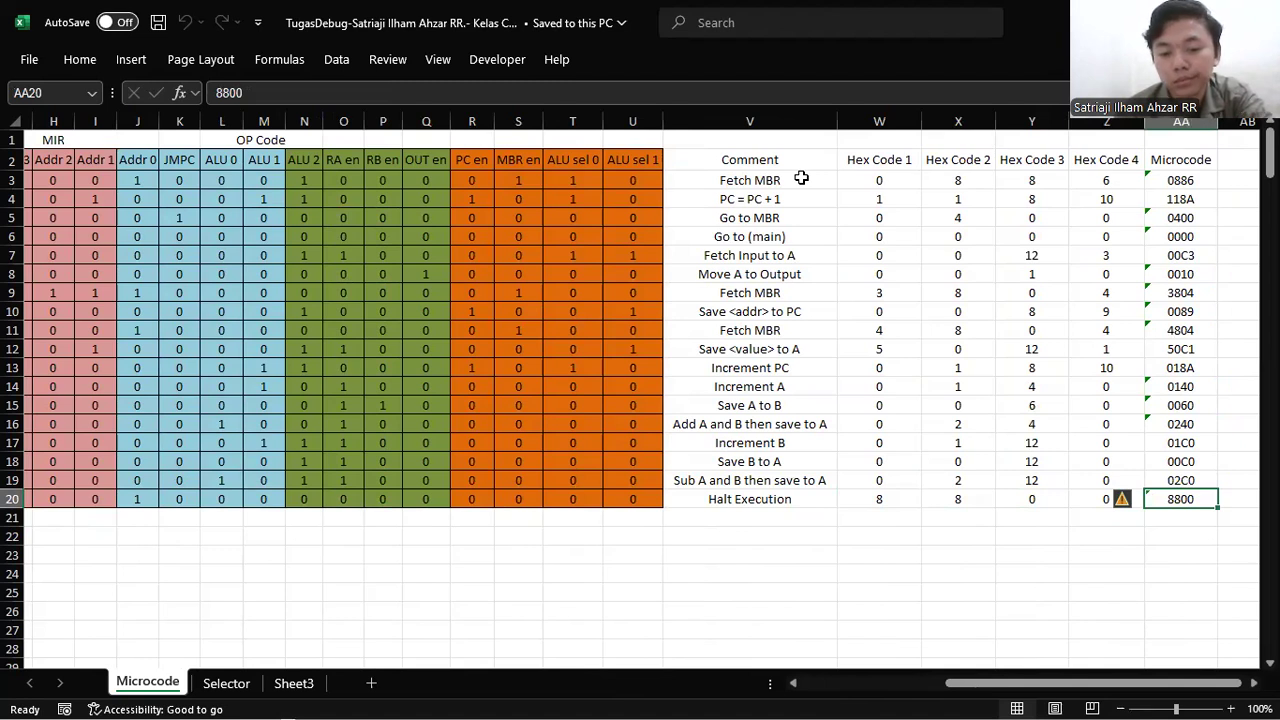
- Switch to Logisim and toggle the clock pin through the fetch routine into HALT, ending with the clock low and 8800 in the MIR
{"action": "key", "text": "alt+Tab"}
{"action": "left_click", "coordinate": [418, 519]}
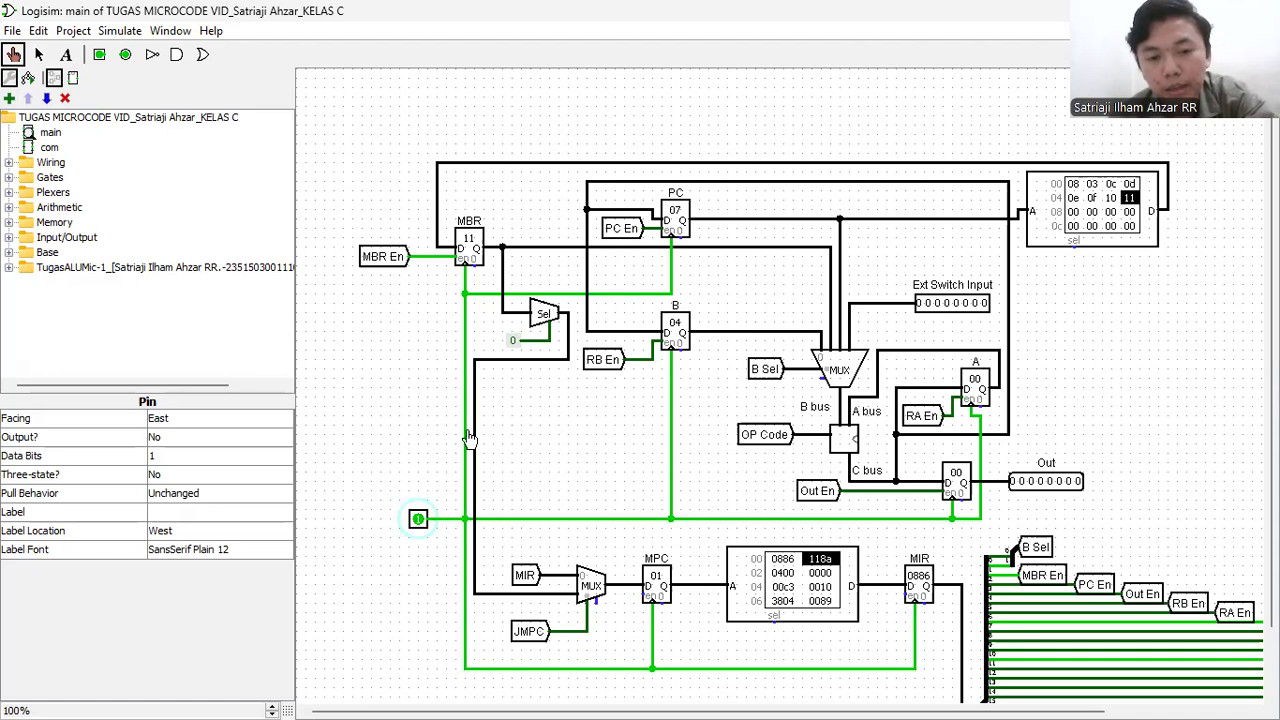
{"action": "left_click", "coordinate": [418, 519]}
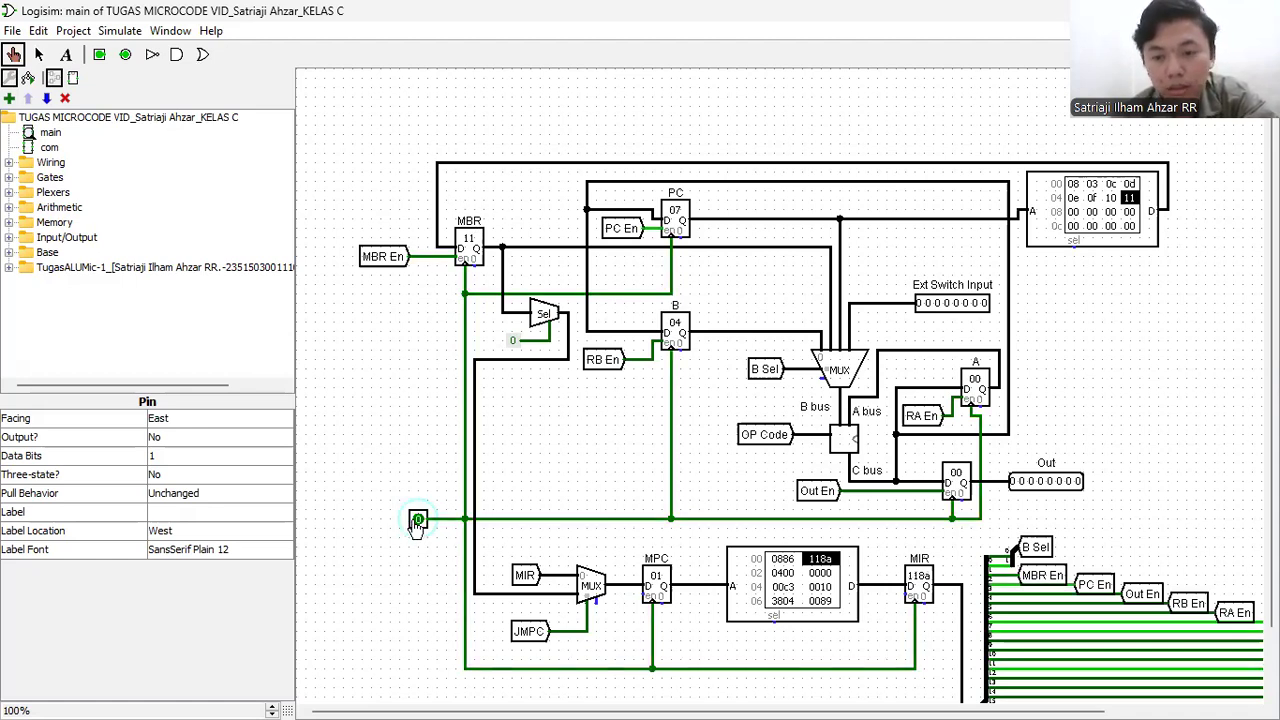
{"action": "left_click", "coordinate": [418, 519]}
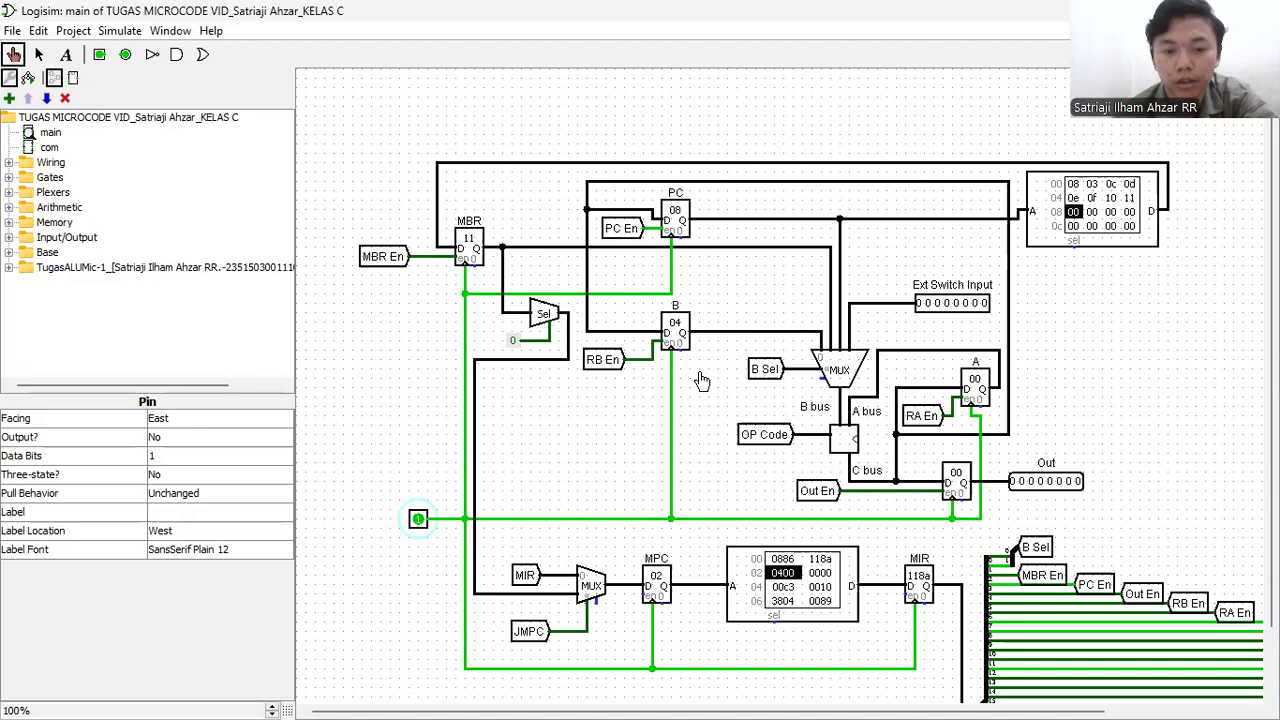
{"action": "left_click", "coordinate": [418, 519]}
{"action": "left_click", "coordinate": [418, 519]}
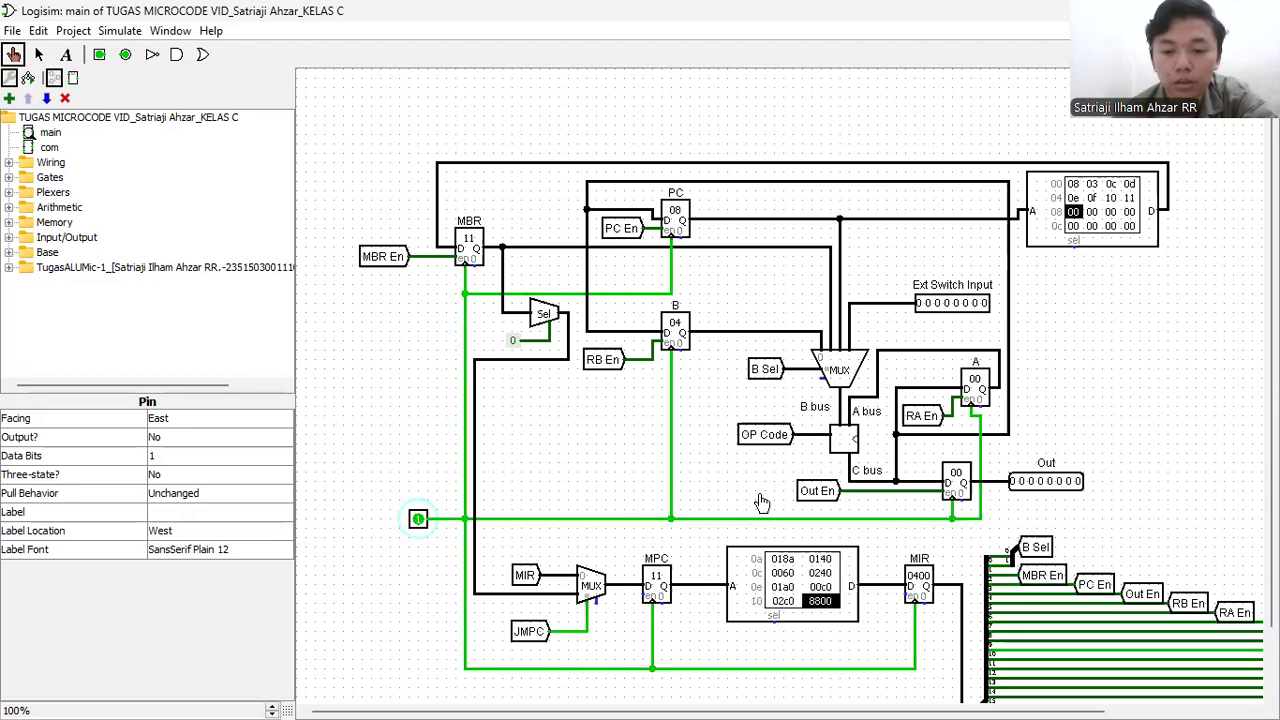
{"action": "left_click", "coordinate": [417, 526]}
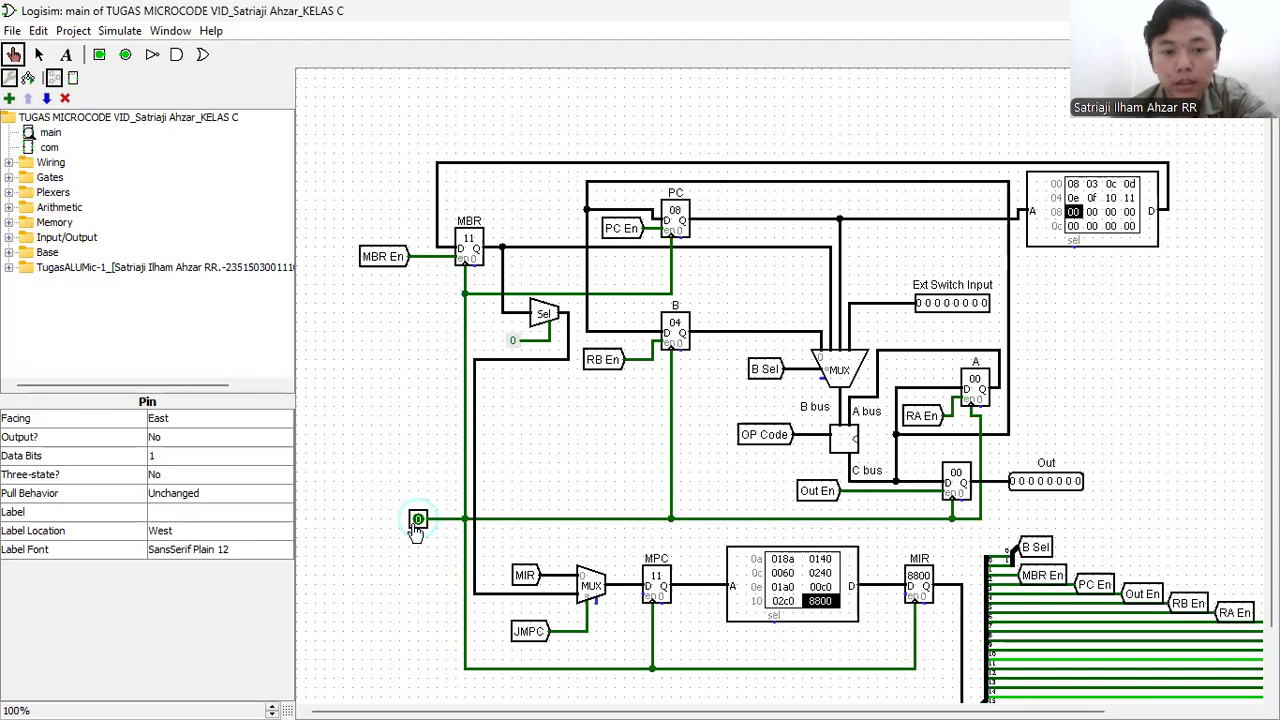
- Toggle the clock pin repeatedly to test the HALT instruction, leaving the clock low
{"action": "left_click", "coordinate": [417, 526]}
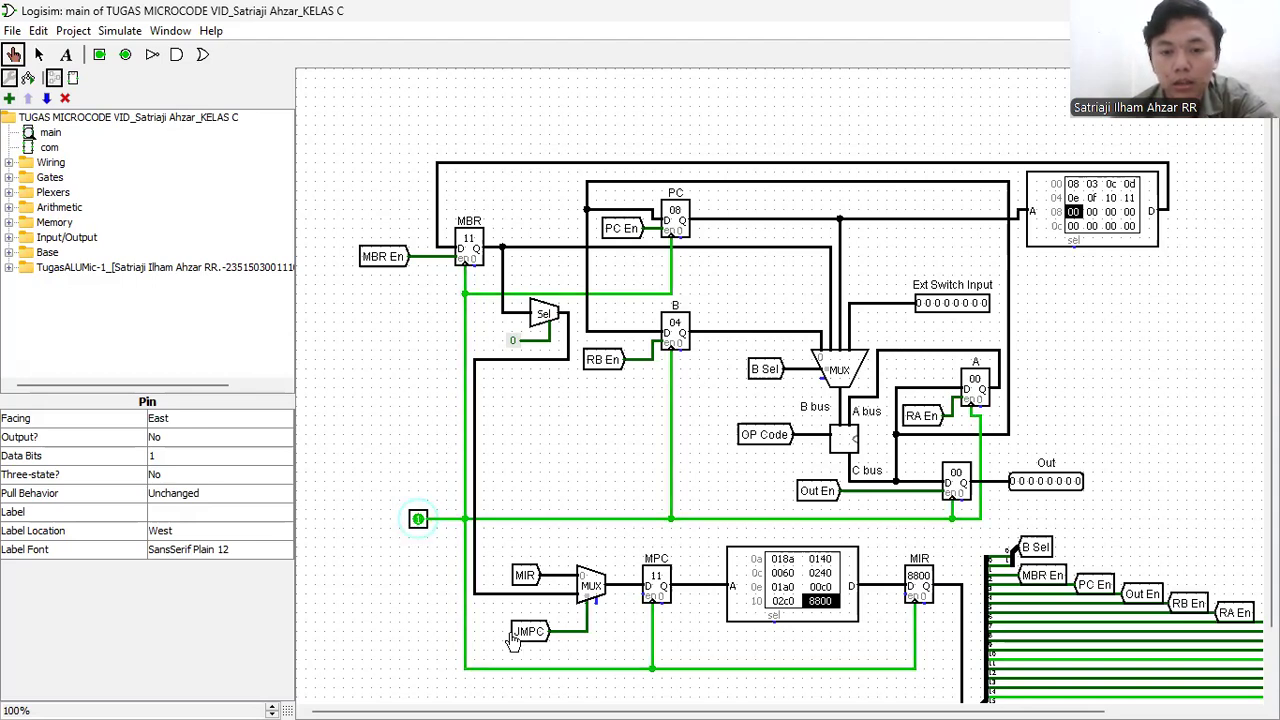
{"action": "left_click", "coordinate": [419, 521]}
{"action": "left_click", "coordinate": [419, 521]}
{"action": "left_click", "coordinate": [419, 521]}
{"action": "left_click", "coordinate": [419, 521]}
{"action": "left_click", "coordinate": [419, 521]}
{"action": "left_click", "coordinate": [419, 521]}
{"action": "left_click", "coordinate": [419, 521]}
{"action": "left_click", "coordinate": [419, 521]}
{"action": "left_click", "coordinate": [419, 521]}
{"action": "left_click", "coordinate": [419, 521]}
{"action": "left_click", "coordinate": [419, 521]}
{"action": "left_click", "coordinate": [419, 521]}
{"action": "left_click", "coordinate": [419, 521]}
{"action": "left_click", "coordinate": [419, 521]}
{"action": "left_click", "coordinate": [419, 521]}
{"action": "left_click", "coordinate": [419, 521]}
{"action": "left_click", "coordinate": [419, 521]}
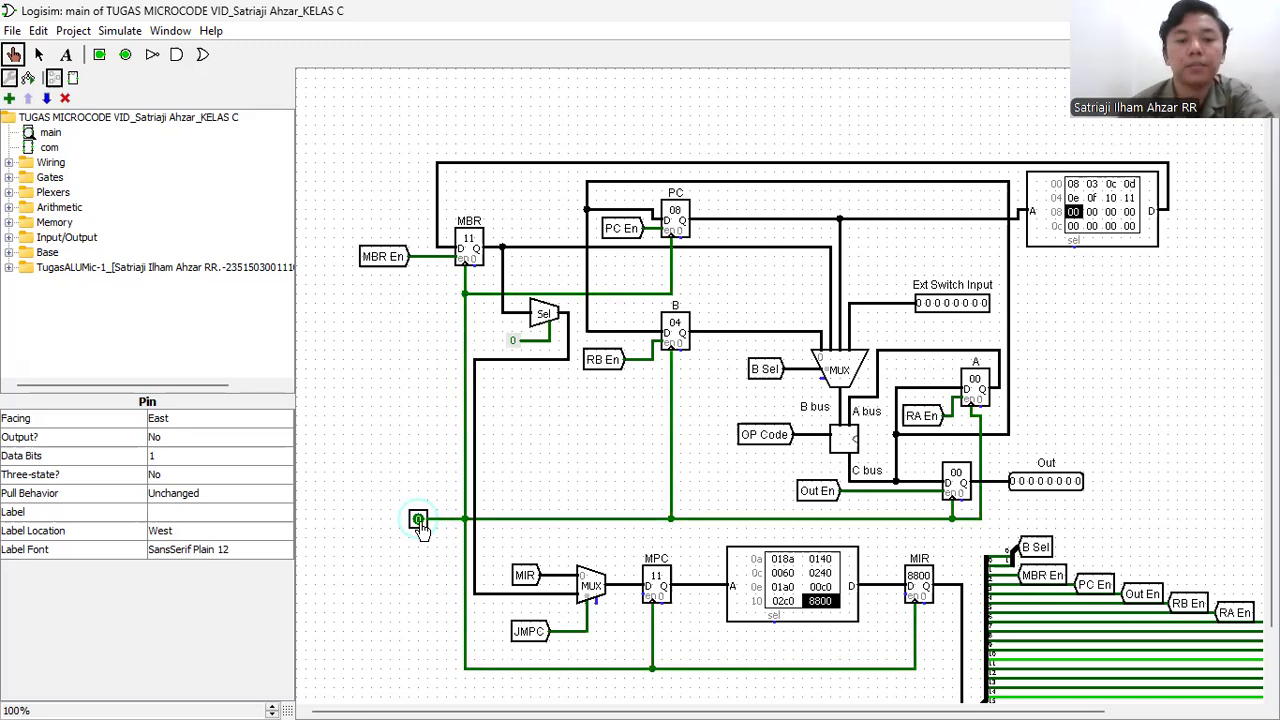
{"action": "left_click", "coordinate": [419, 521]}
{"action": "left_click", "coordinate": [419, 521]}
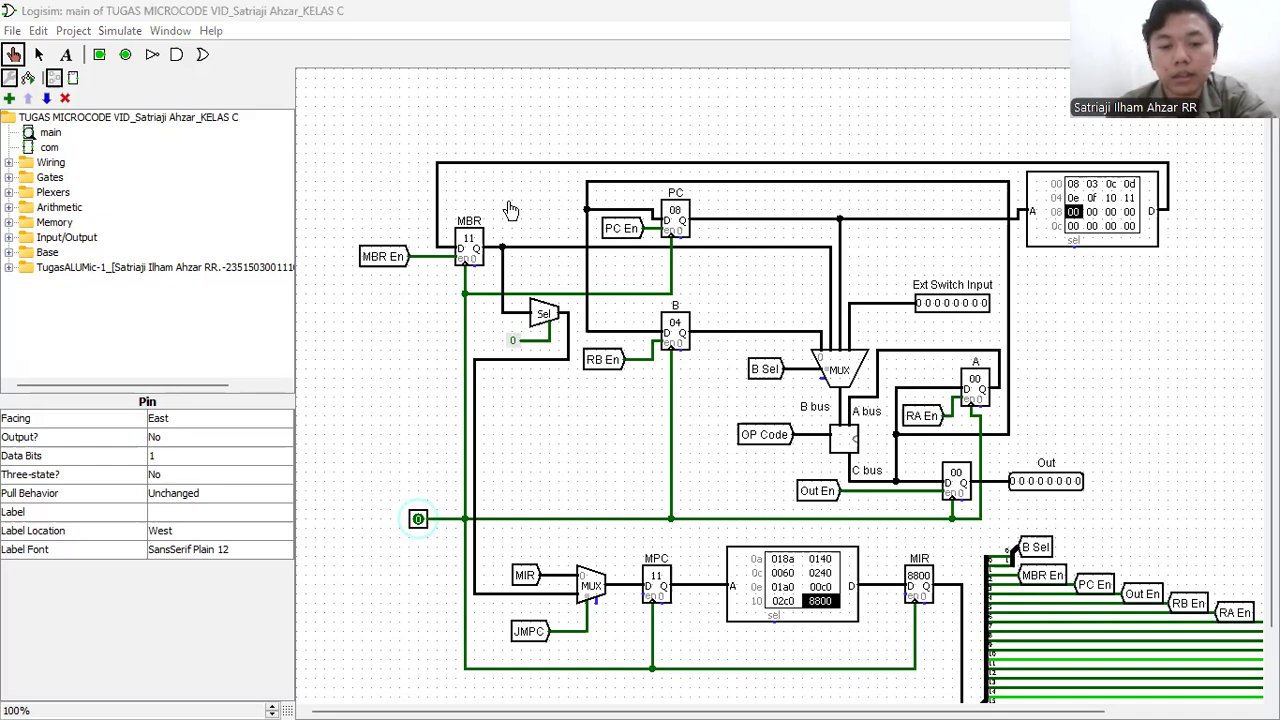
- Switch to the Excel workbook, review the test program's op codes from LOAD A through HALT, and return to Logisim
{"action": "left_click_drag", "start_coordinate": [816, 696], "coordinate": [794, 686]}
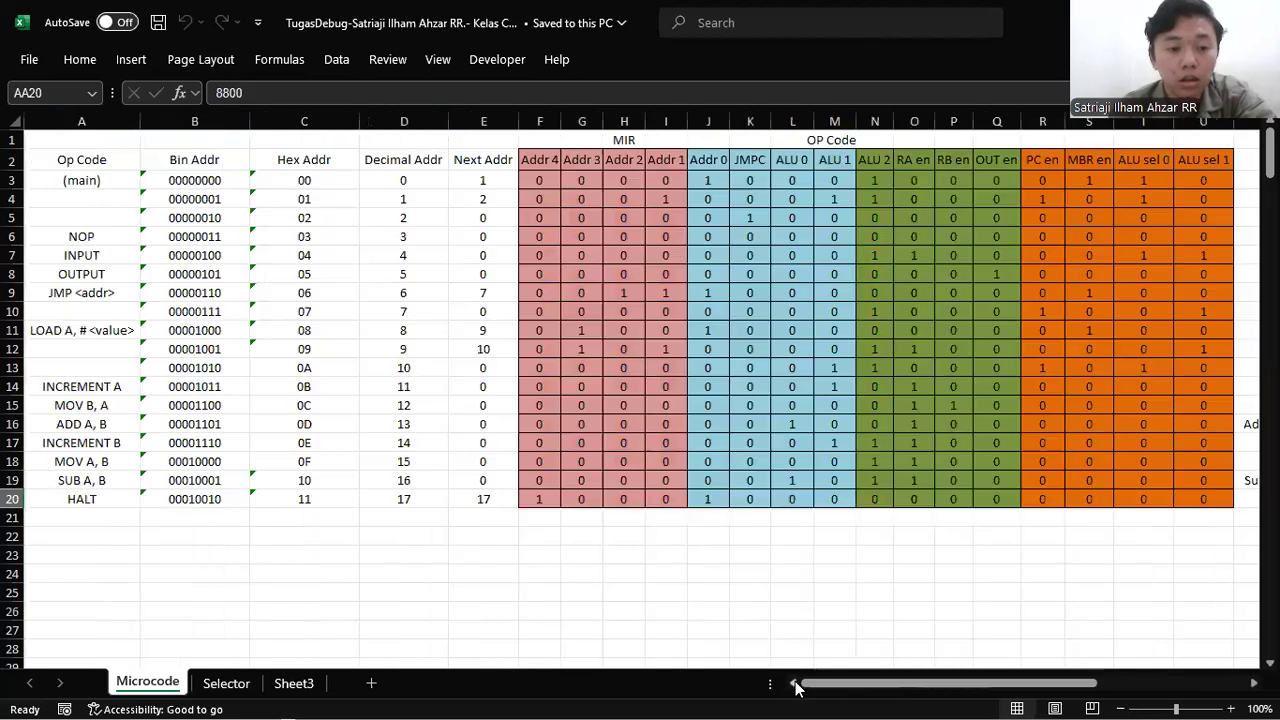
{"action": "left_click", "coordinate": [62, 330]}
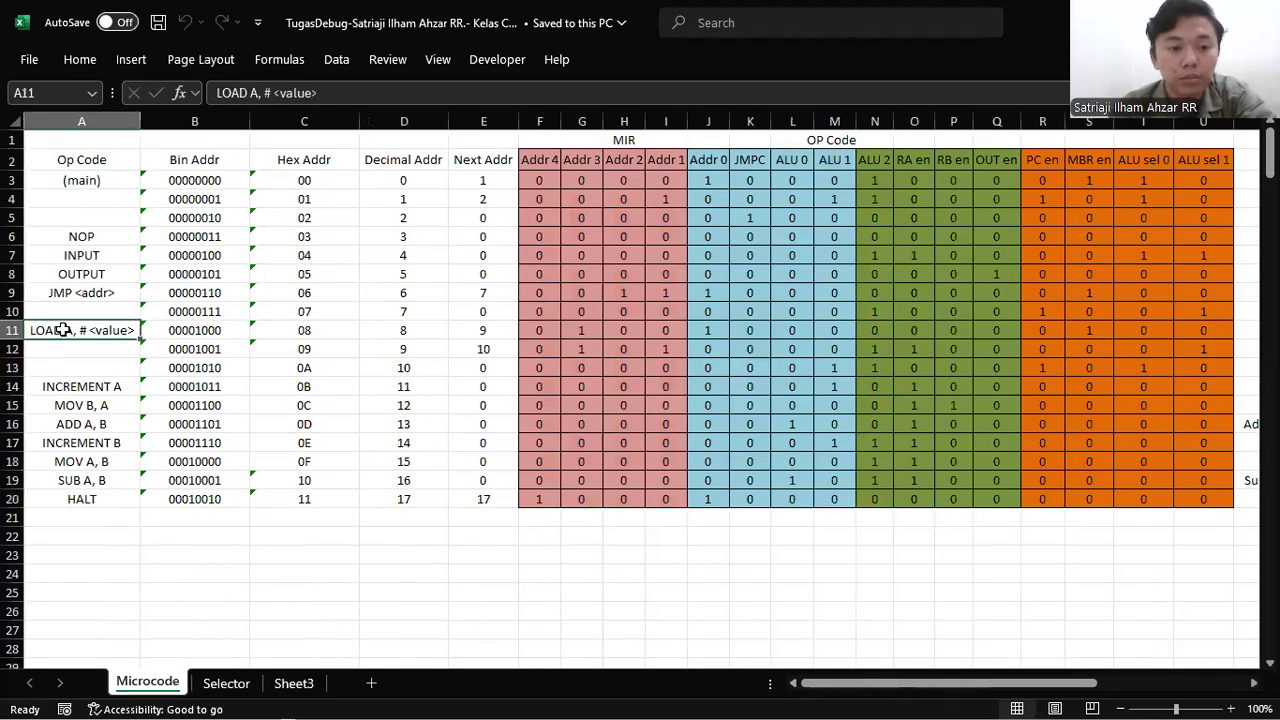
{"action": "left_click", "coordinate": [63, 405]}
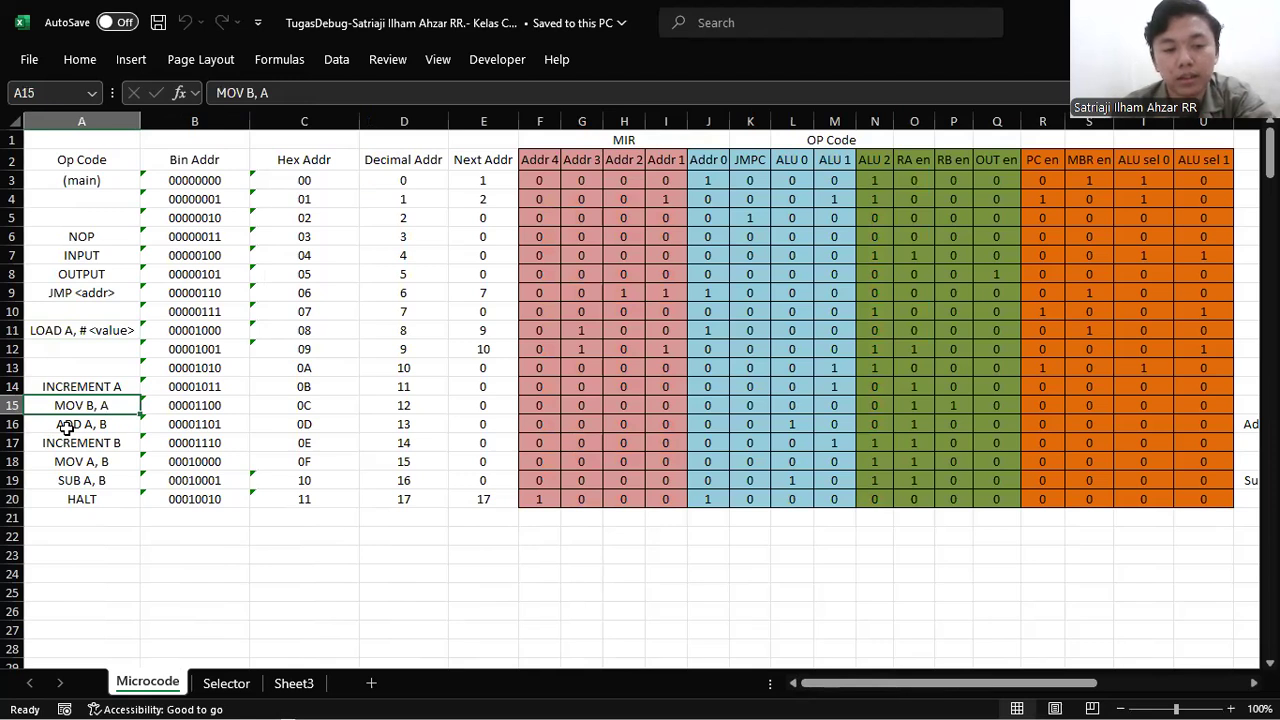
{"action": "left_click", "coordinate": [66, 424]}
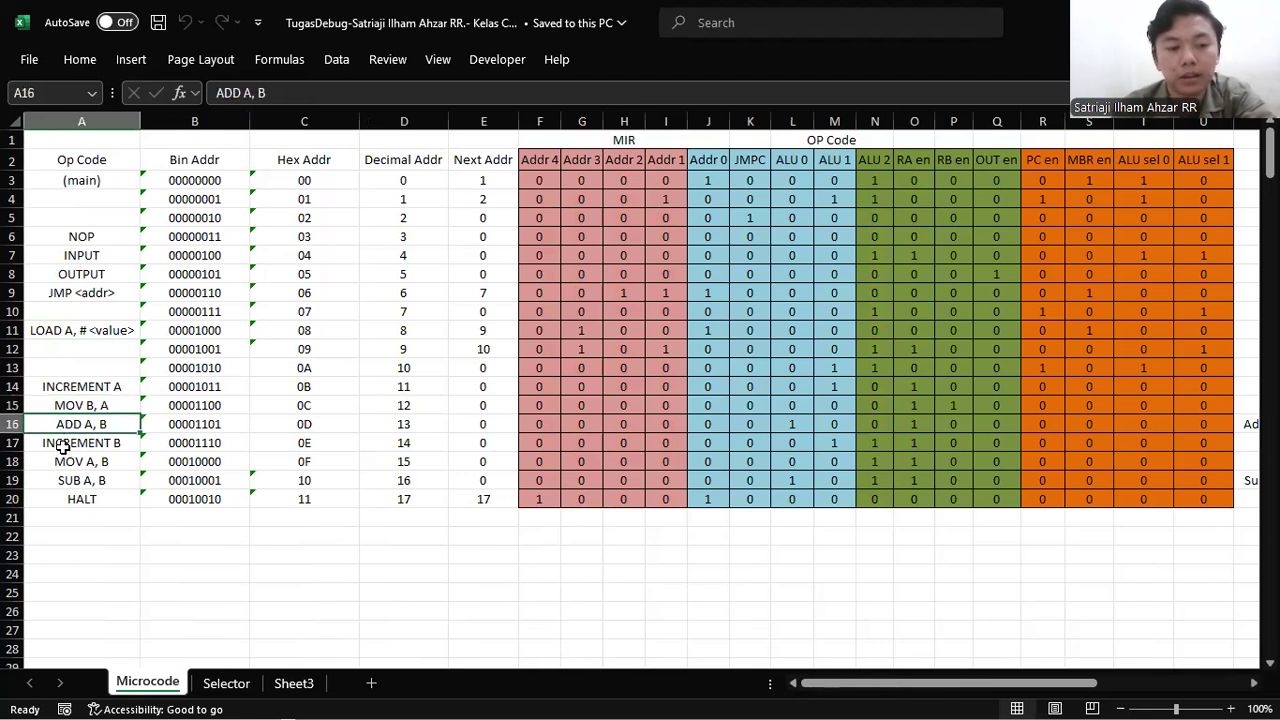
{"action": "left_click", "coordinate": [64, 447]}
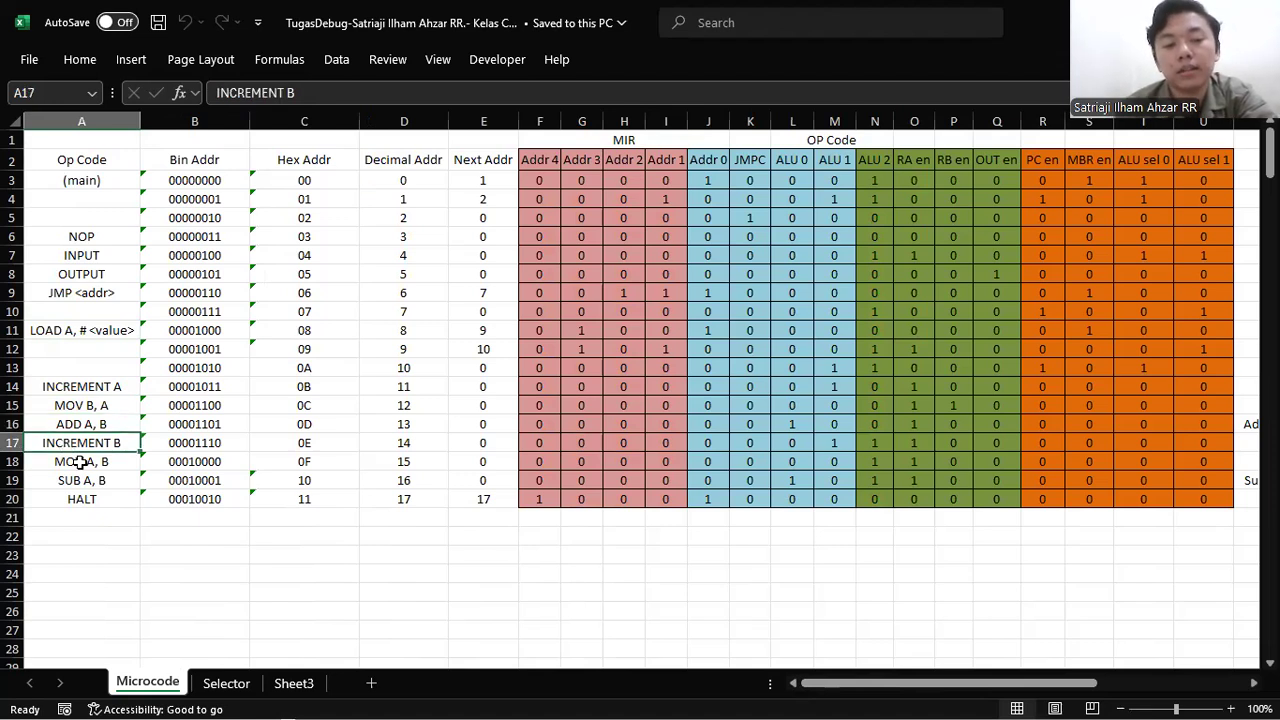
{"action": "left_click", "coordinate": [80, 462]}
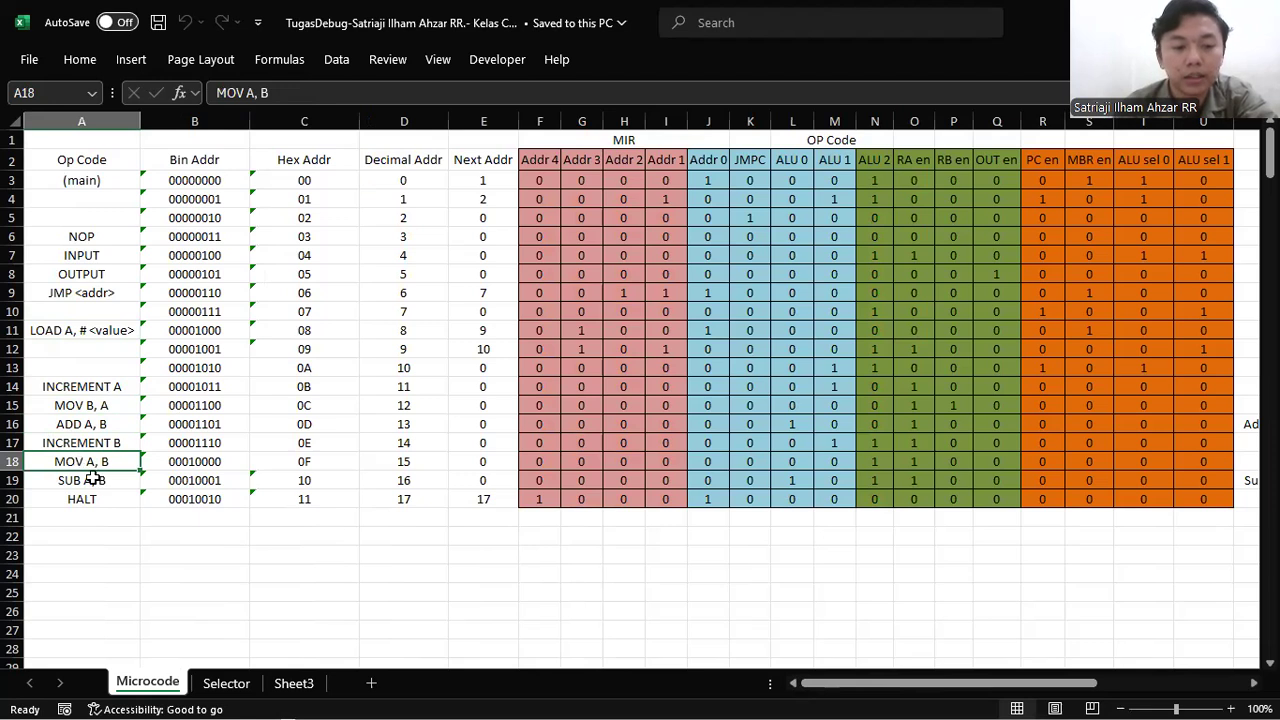
{"action": "left_click", "coordinate": [95, 482]}
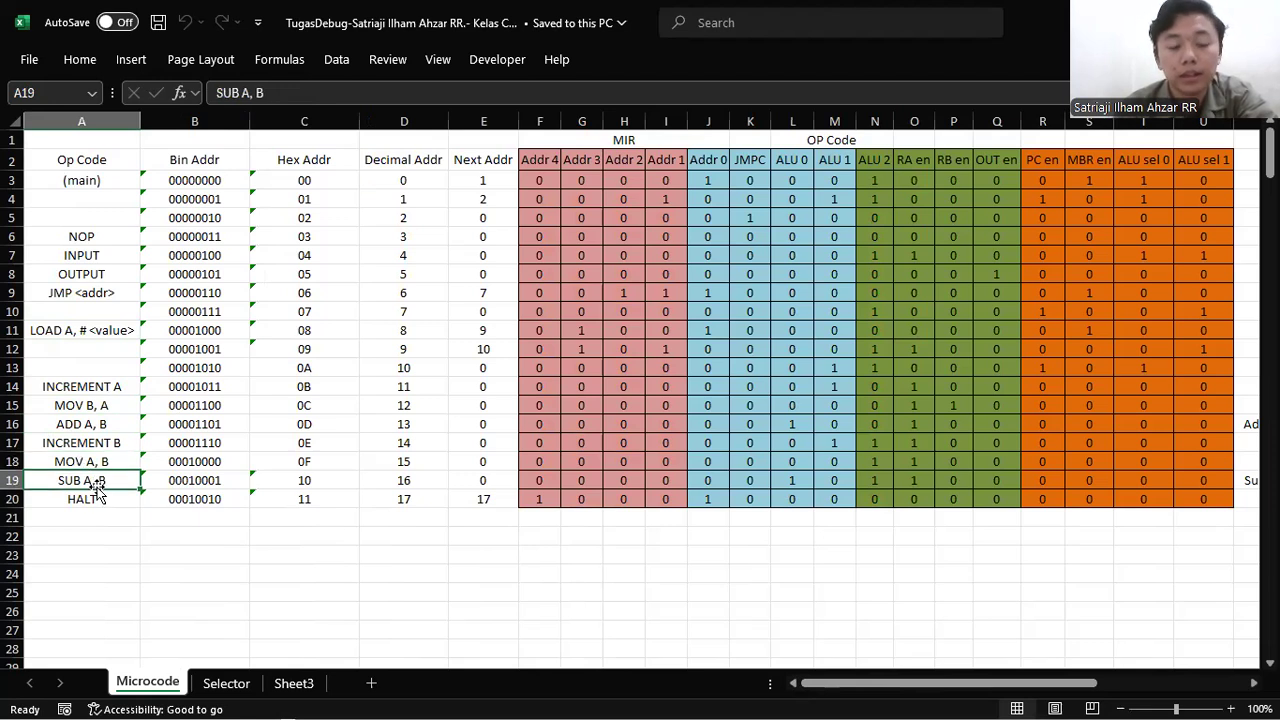
{"action": "left_click", "coordinate": [88, 502]}
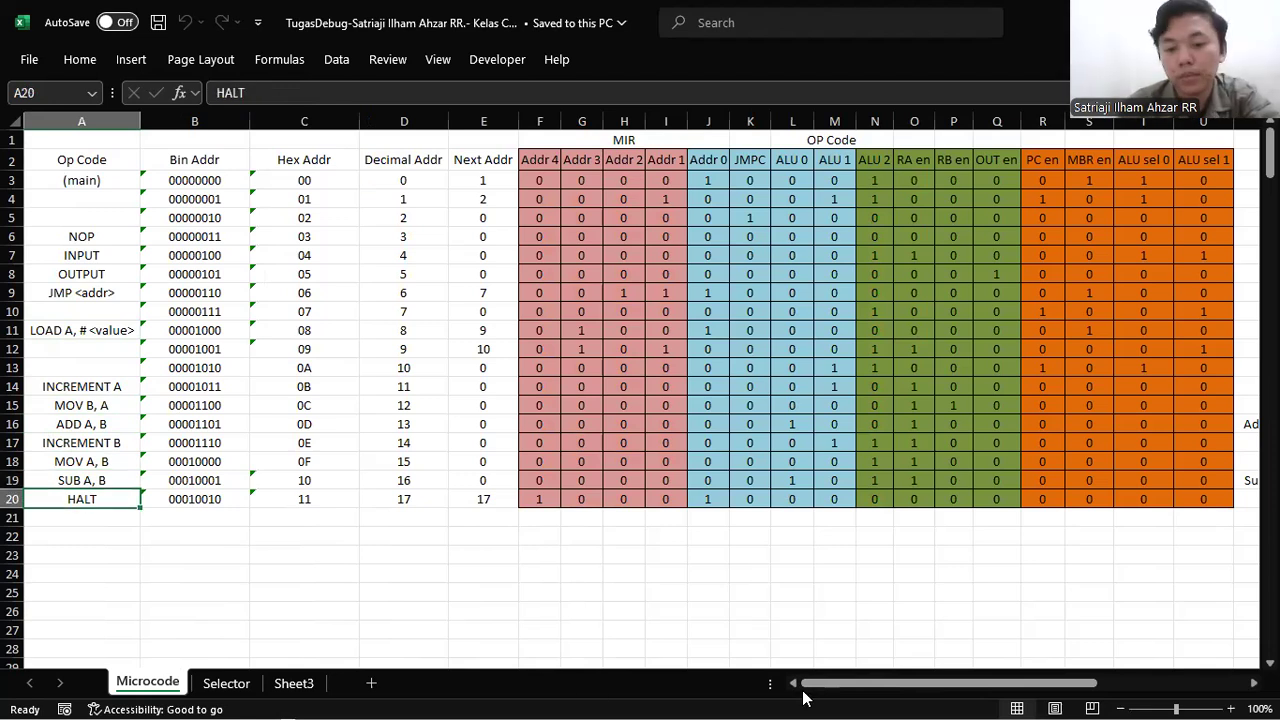
{"action": "mouse_move", "coordinate": [818, 690]}
{"action": "left_mouse_down"}
{"action": "mouse_move", "coordinate": [913, 680]}
{"action": "mouse_move", "coordinate": [1026, 692]}
{"action": "mouse_move", "coordinate": [829, 685]}
{"action": "left_mouse_up"}
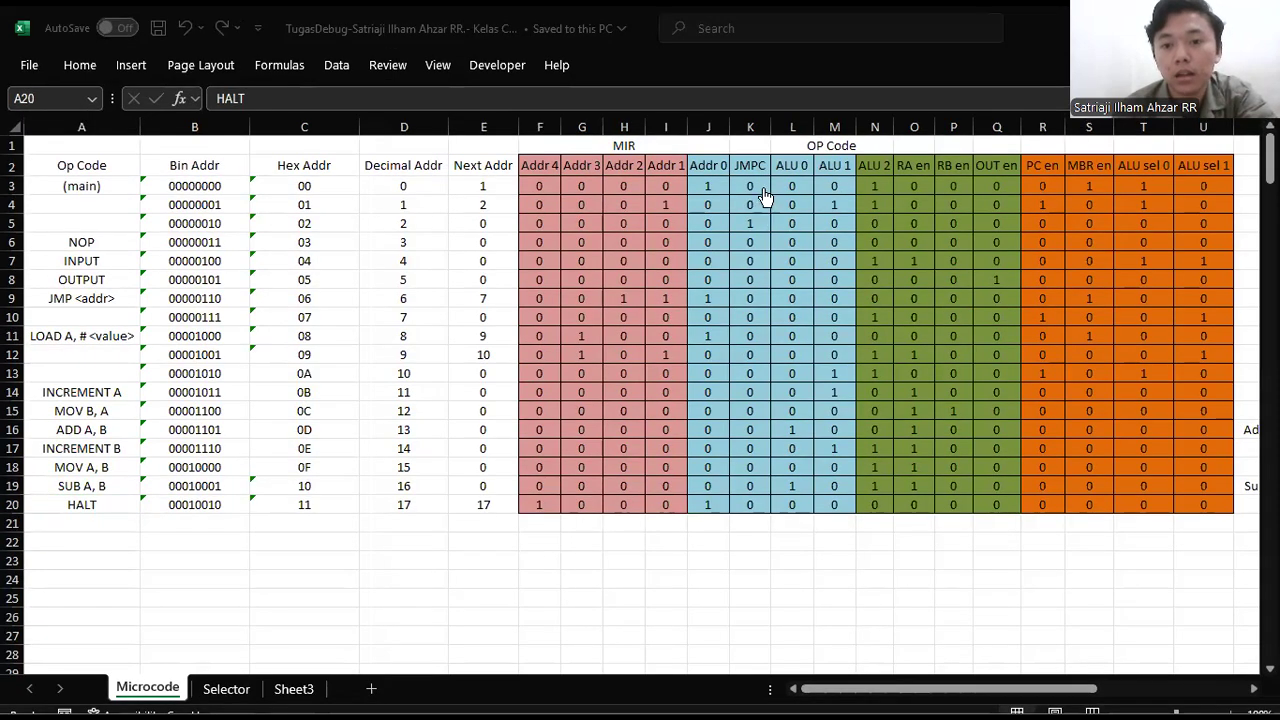
{"action": "key", "text": "alt+Tab"}
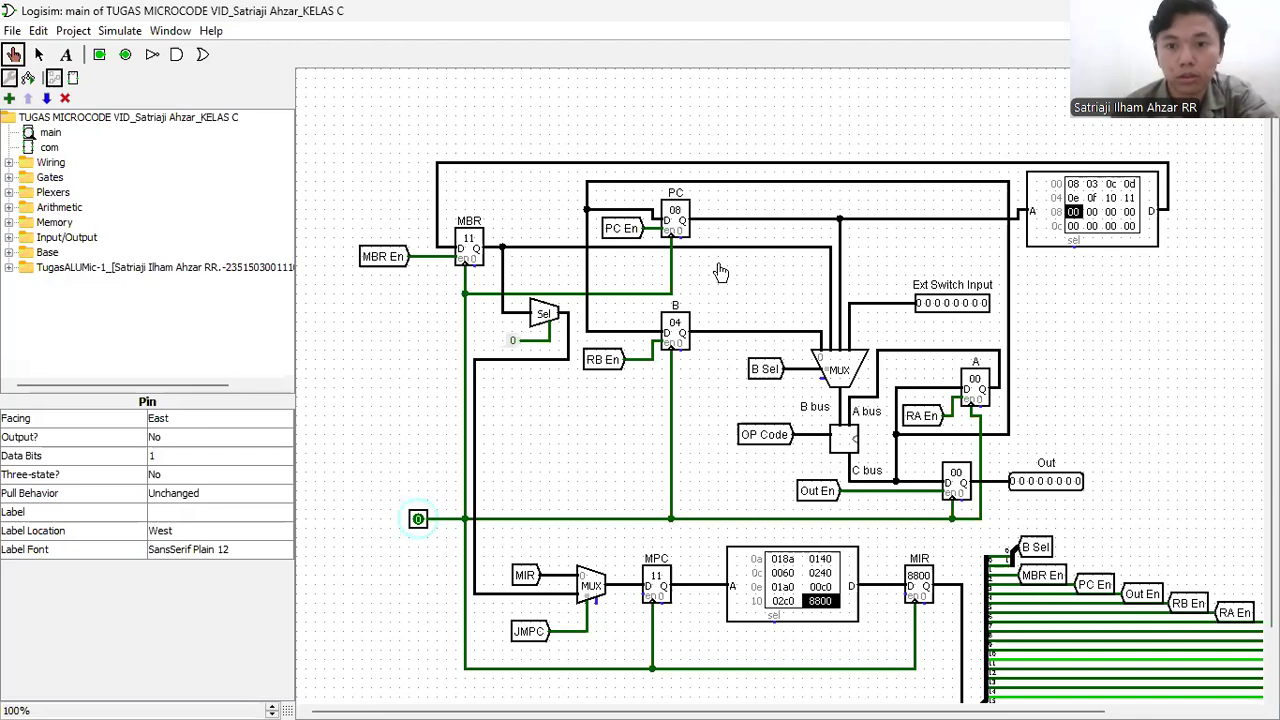